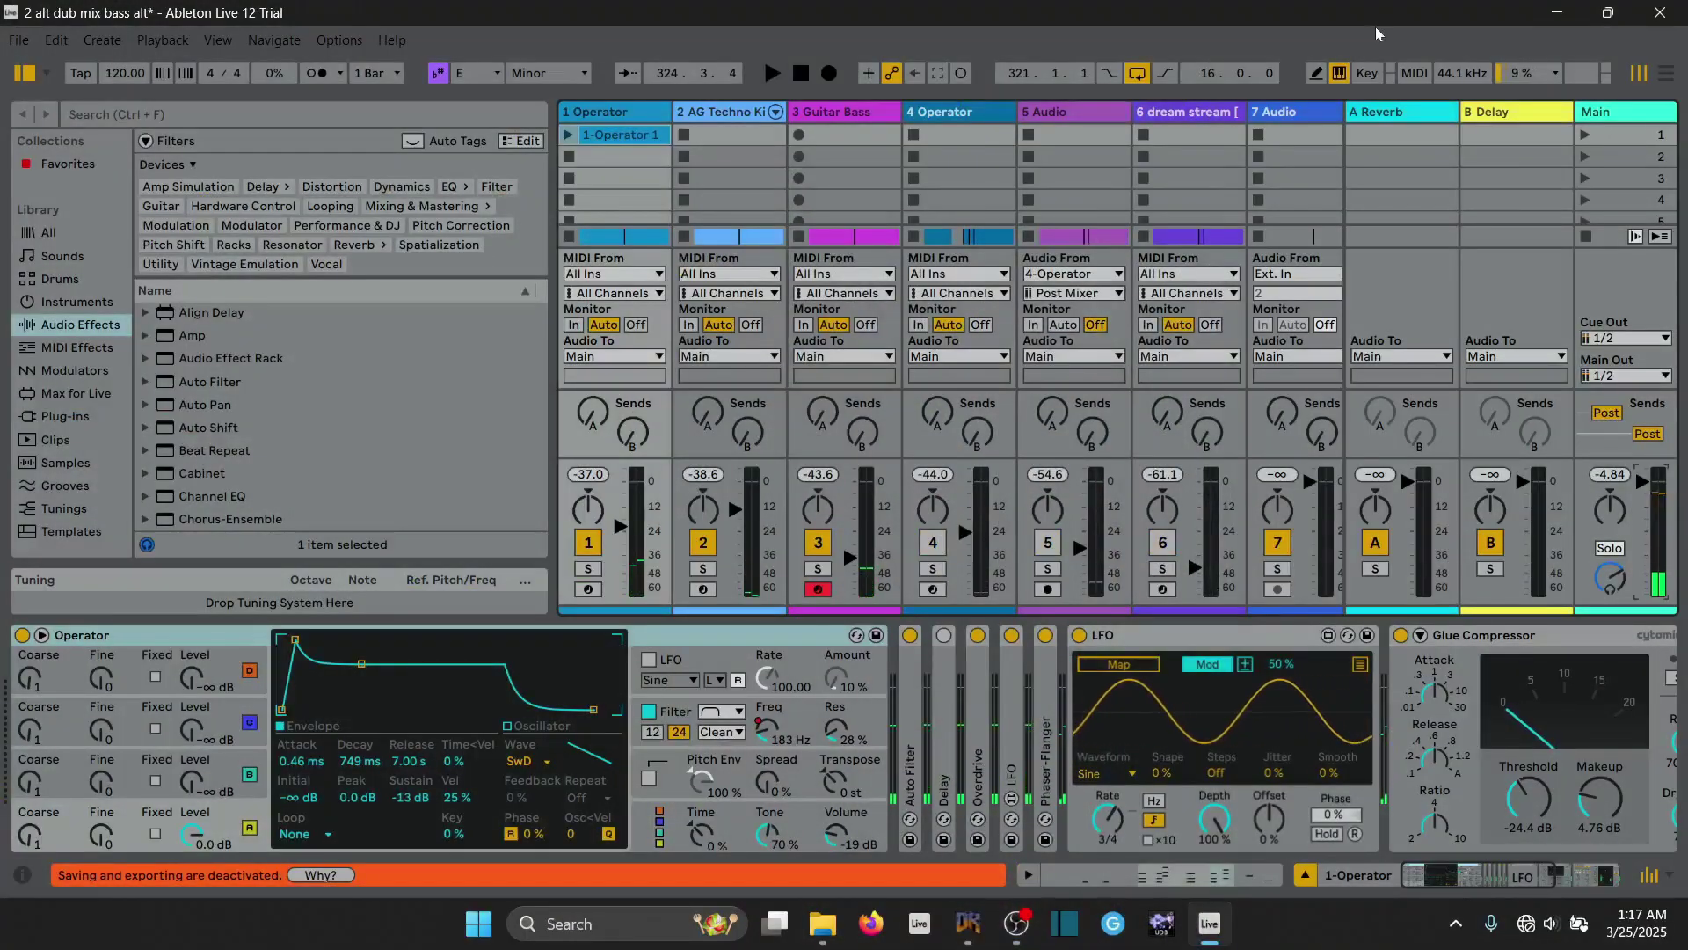
Play the loop, collapse the Operator track, and solo the Operator, AG Techno Kit and Guitar Bass tracks one after another.
{"action": "key", "text": "space"}
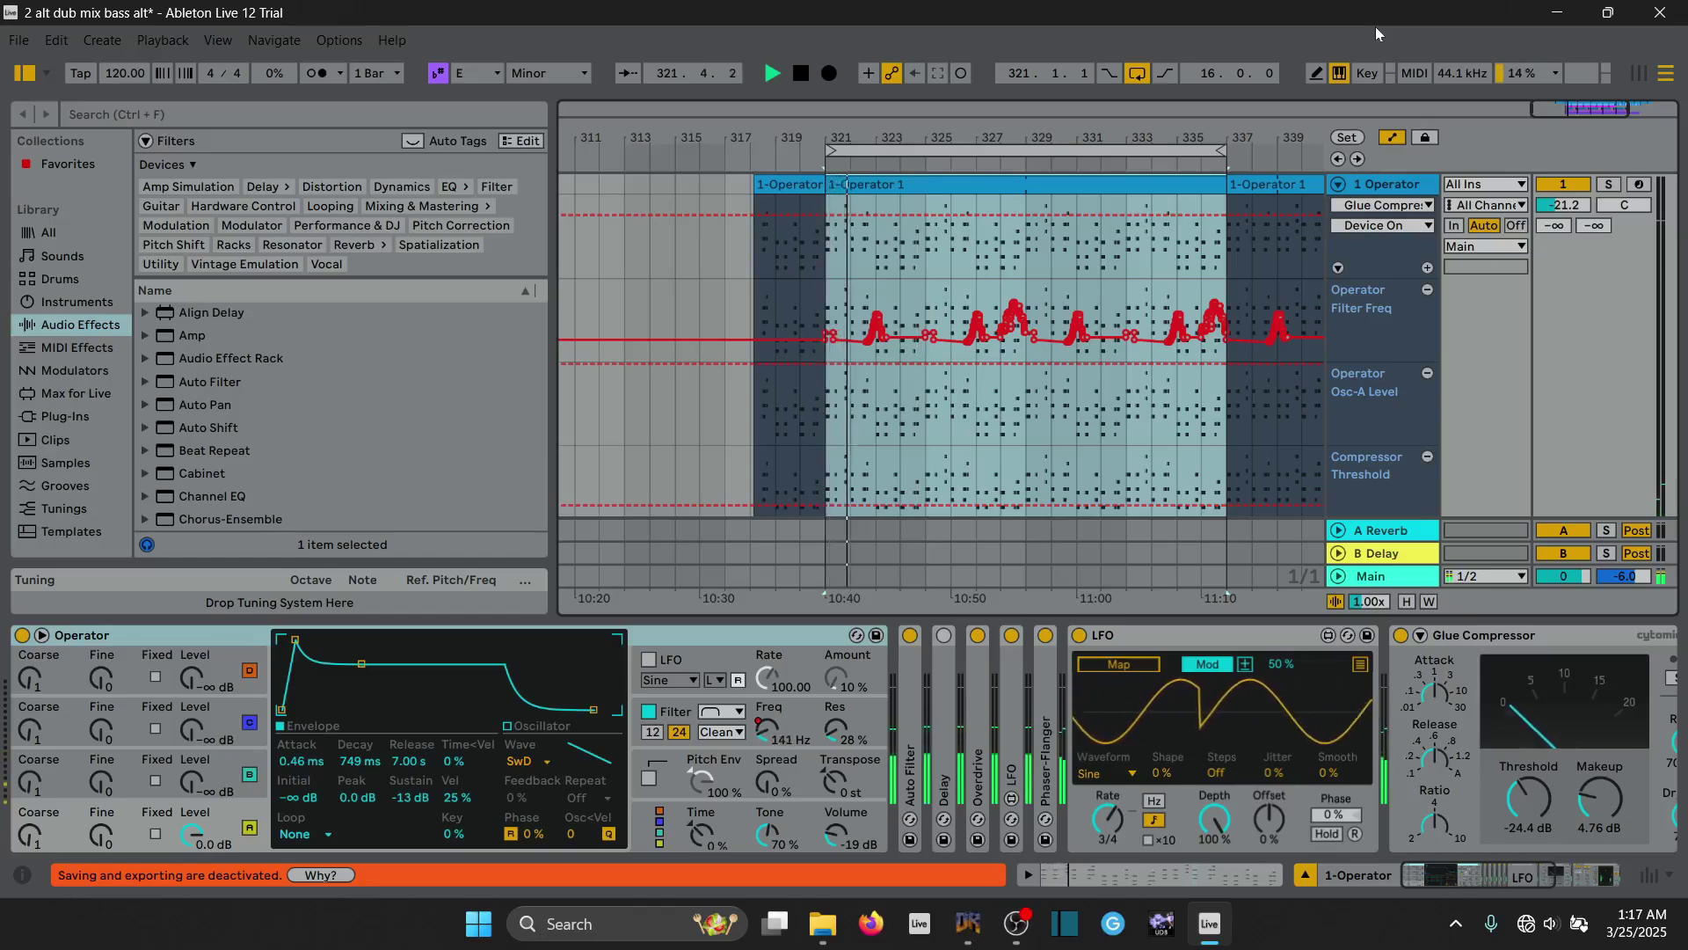
{"action": "left_click_drag", "start_coordinate": [1532, 879], "coordinate": [1569, 879]}
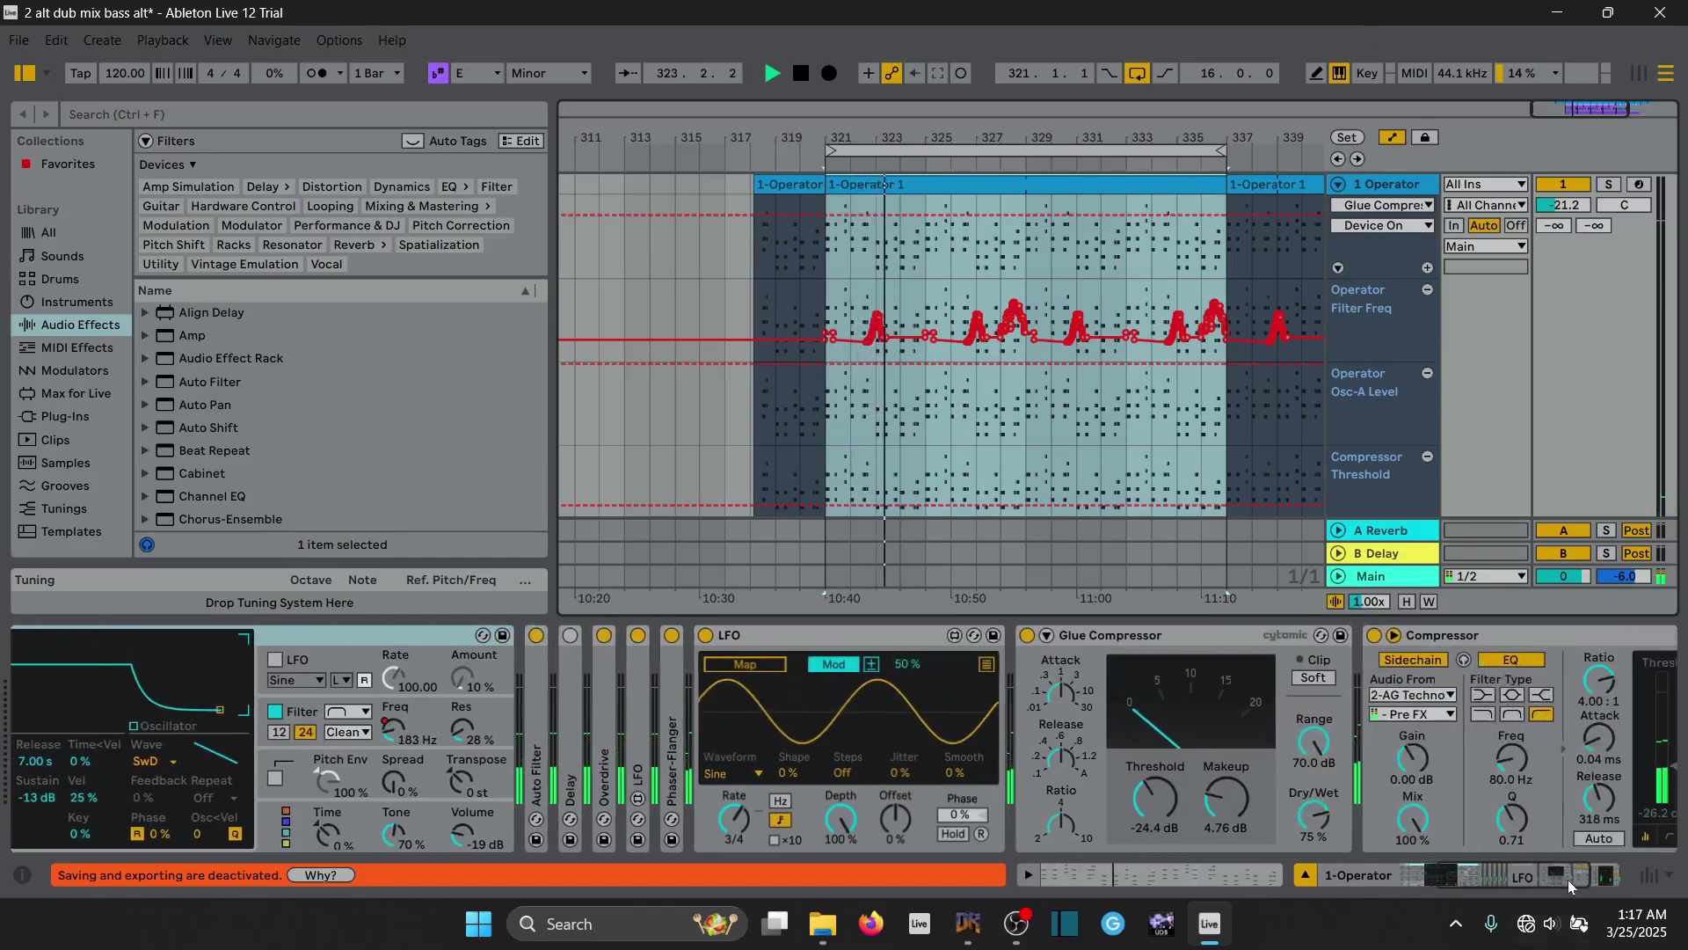
{"action": "left_click", "coordinate": [1338, 184]}
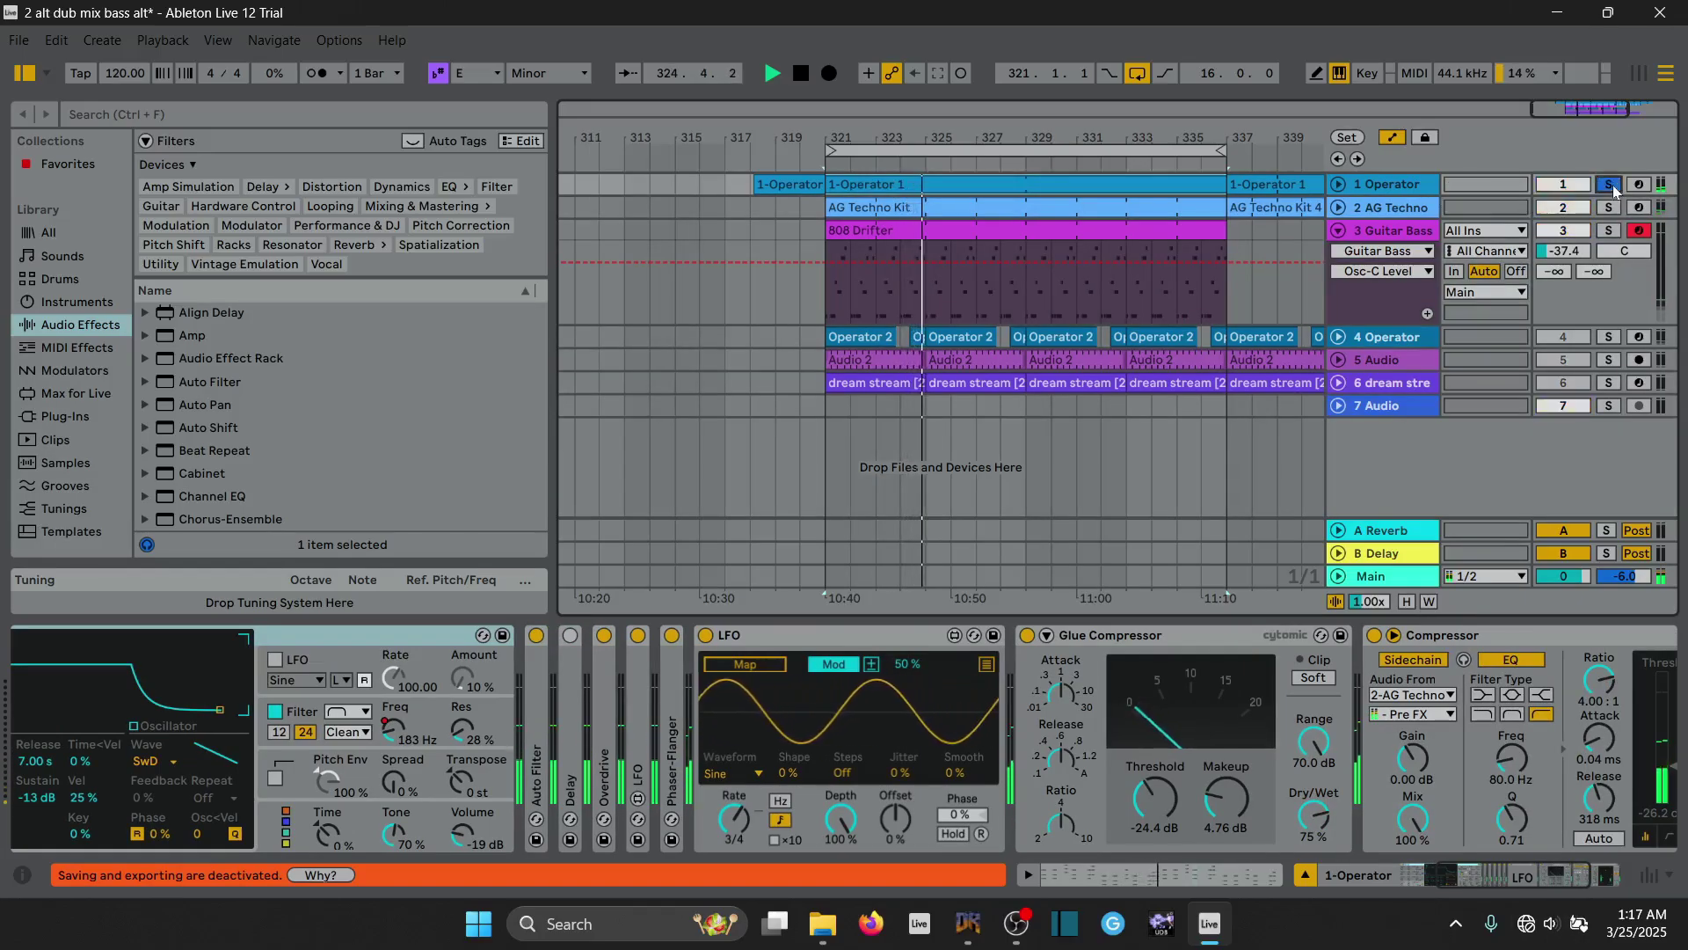
{"action": "left_click", "coordinate": [1608, 208]}
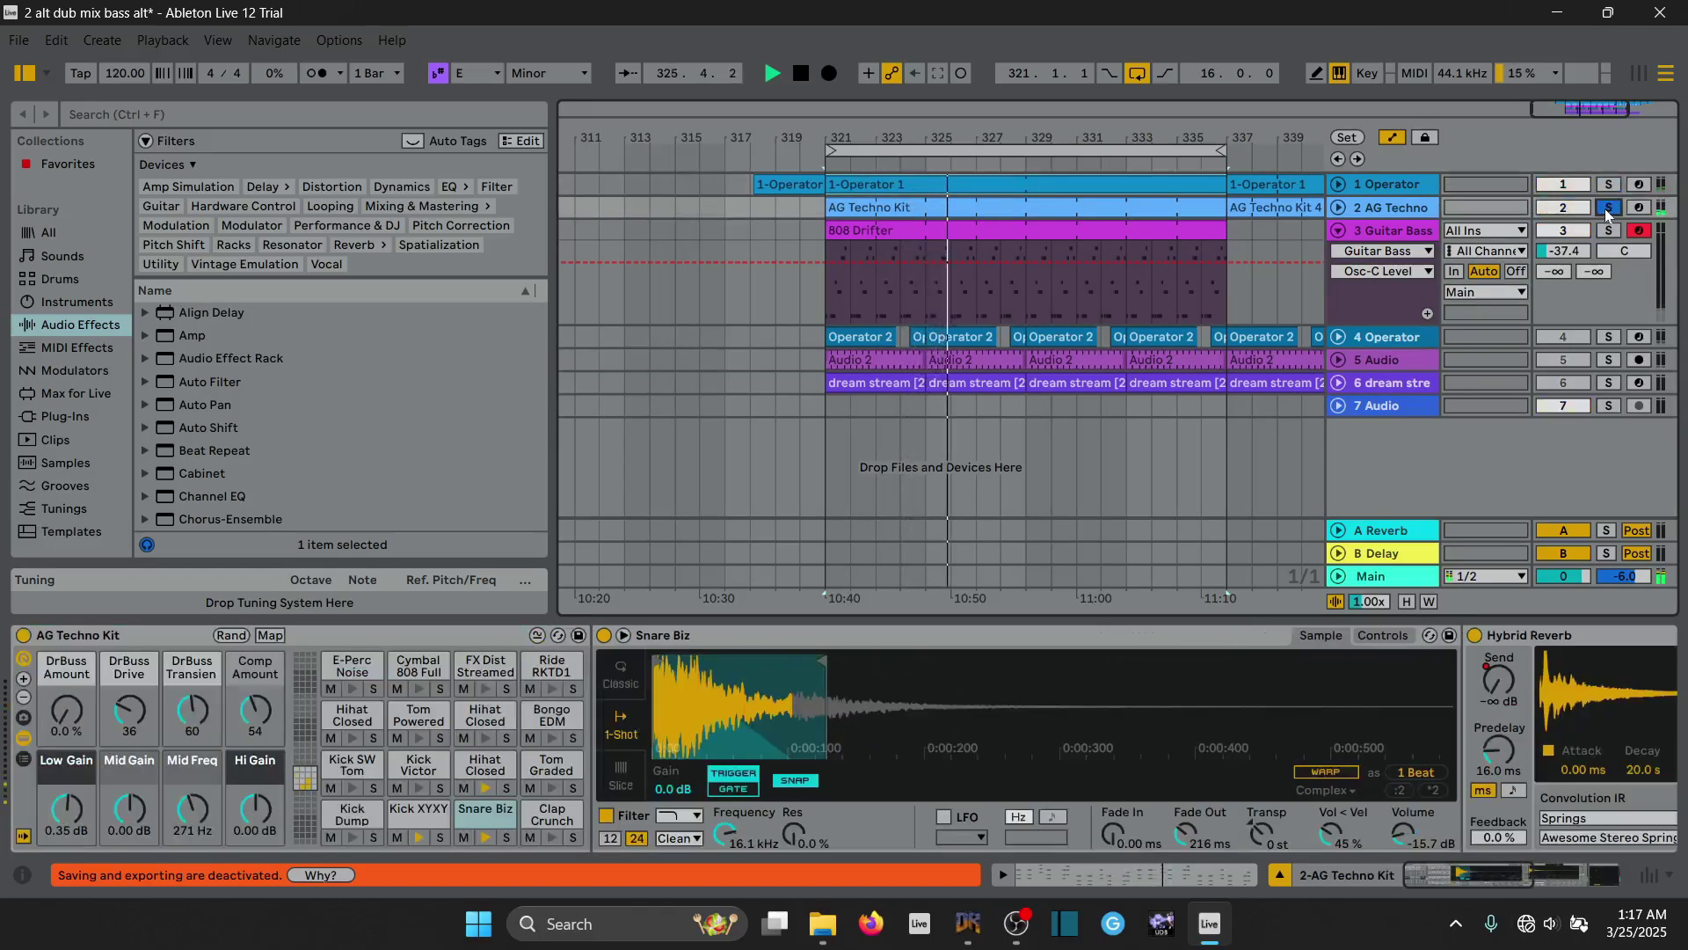
{"action": "left_click", "coordinate": [1608, 230]}
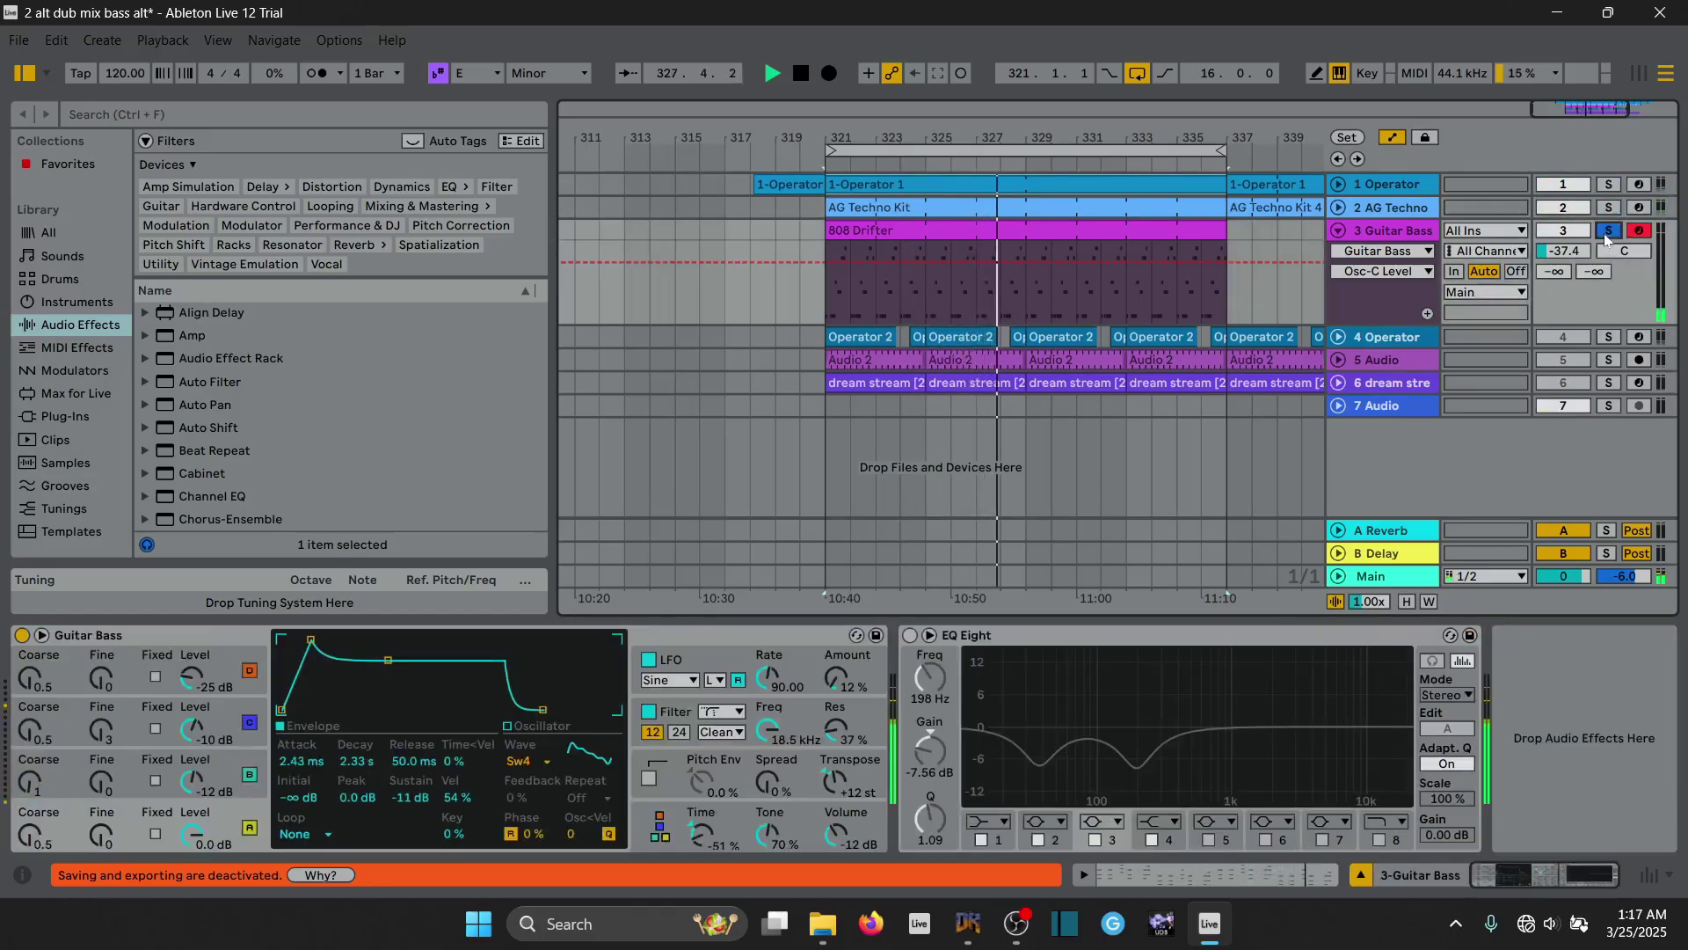
{"action": "left_click", "coordinate": [1606, 234]}
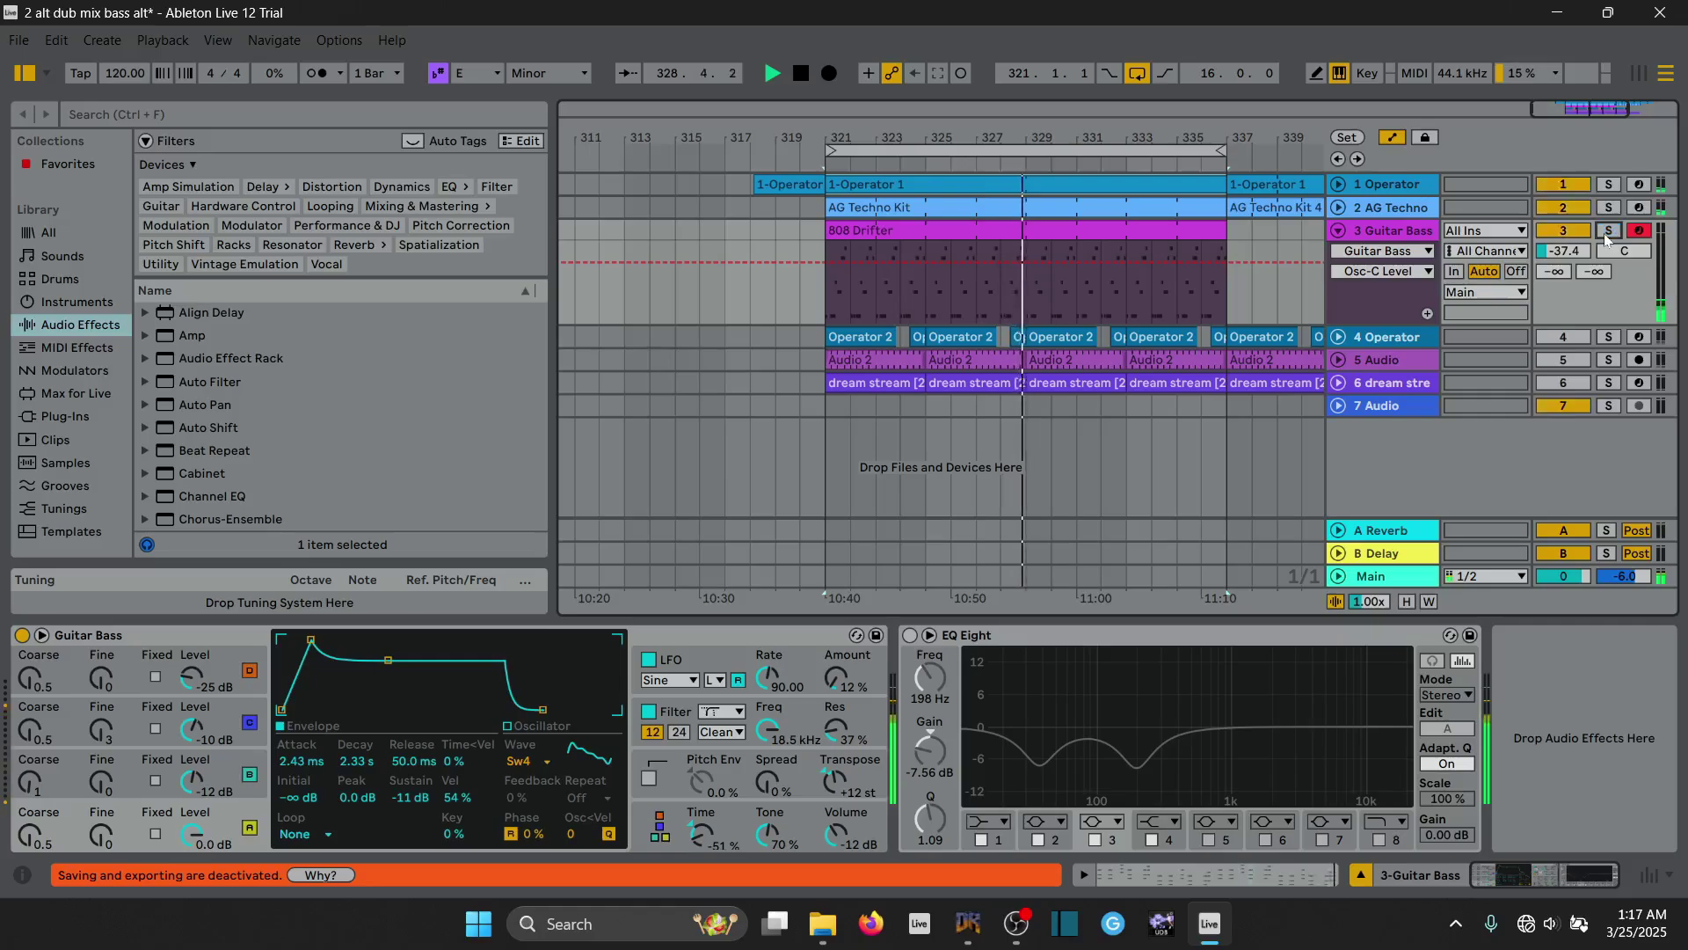
Add a Hybrid Reverb to the 1 Operator track, placed between the LFO and the Glue Compressor.
{"action": "left_click", "coordinate": [1392, 182]}
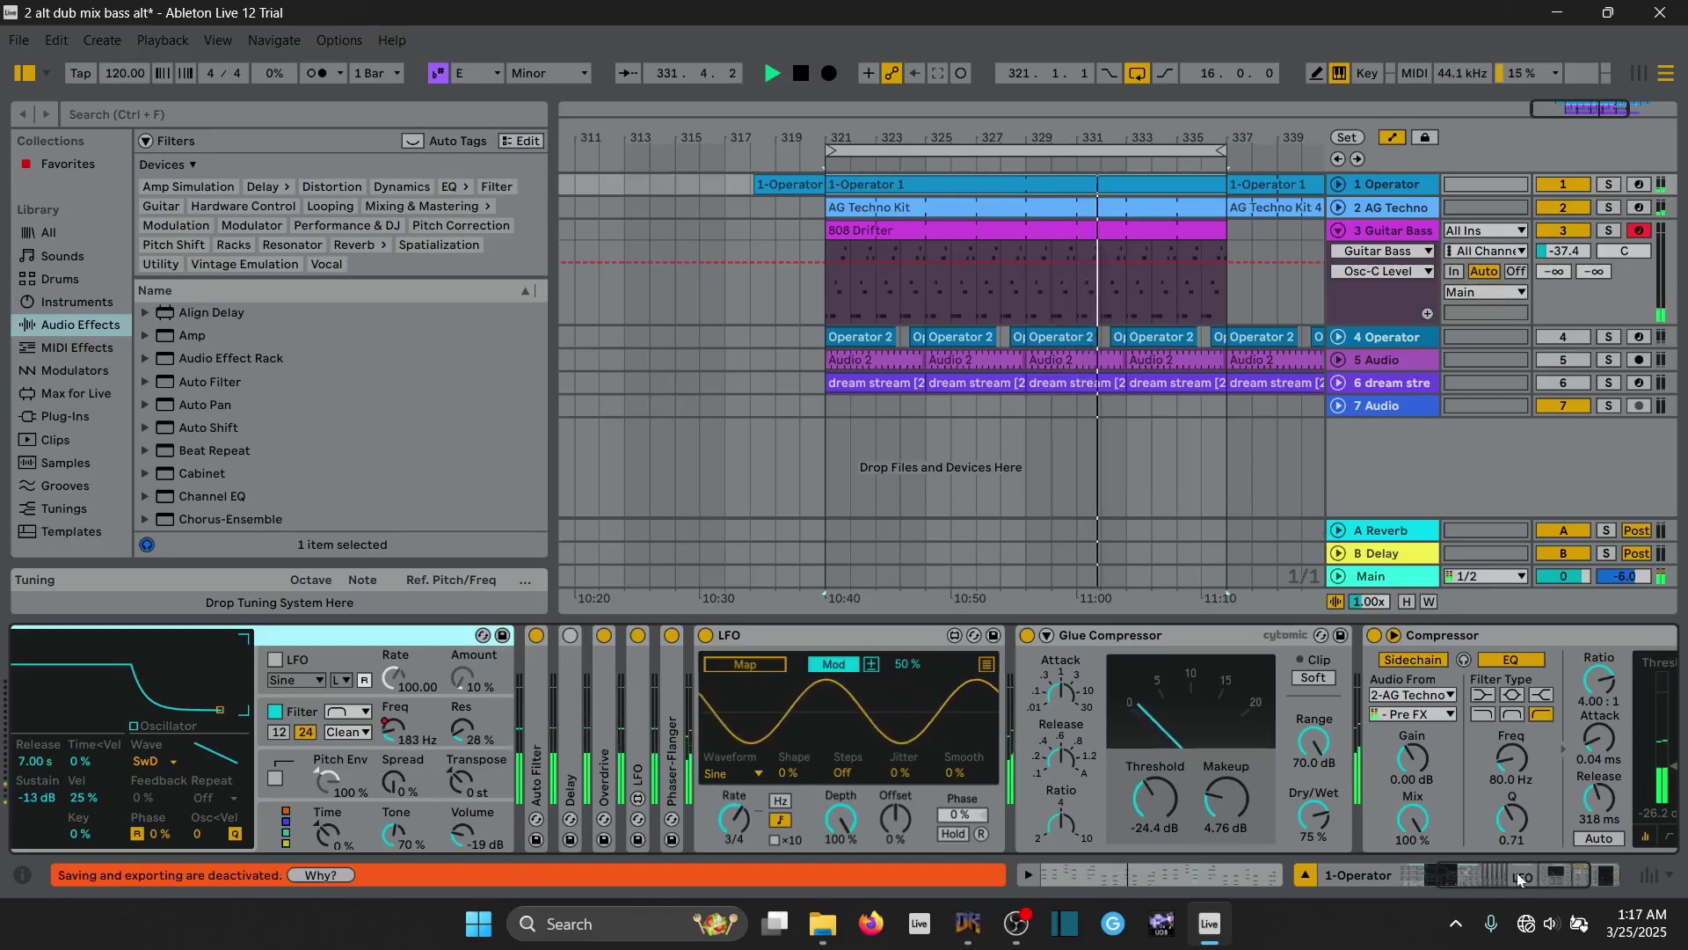
{"action": "left_click_drag", "start_coordinate": [1518, 877], "coordinate": [1449, 885]}
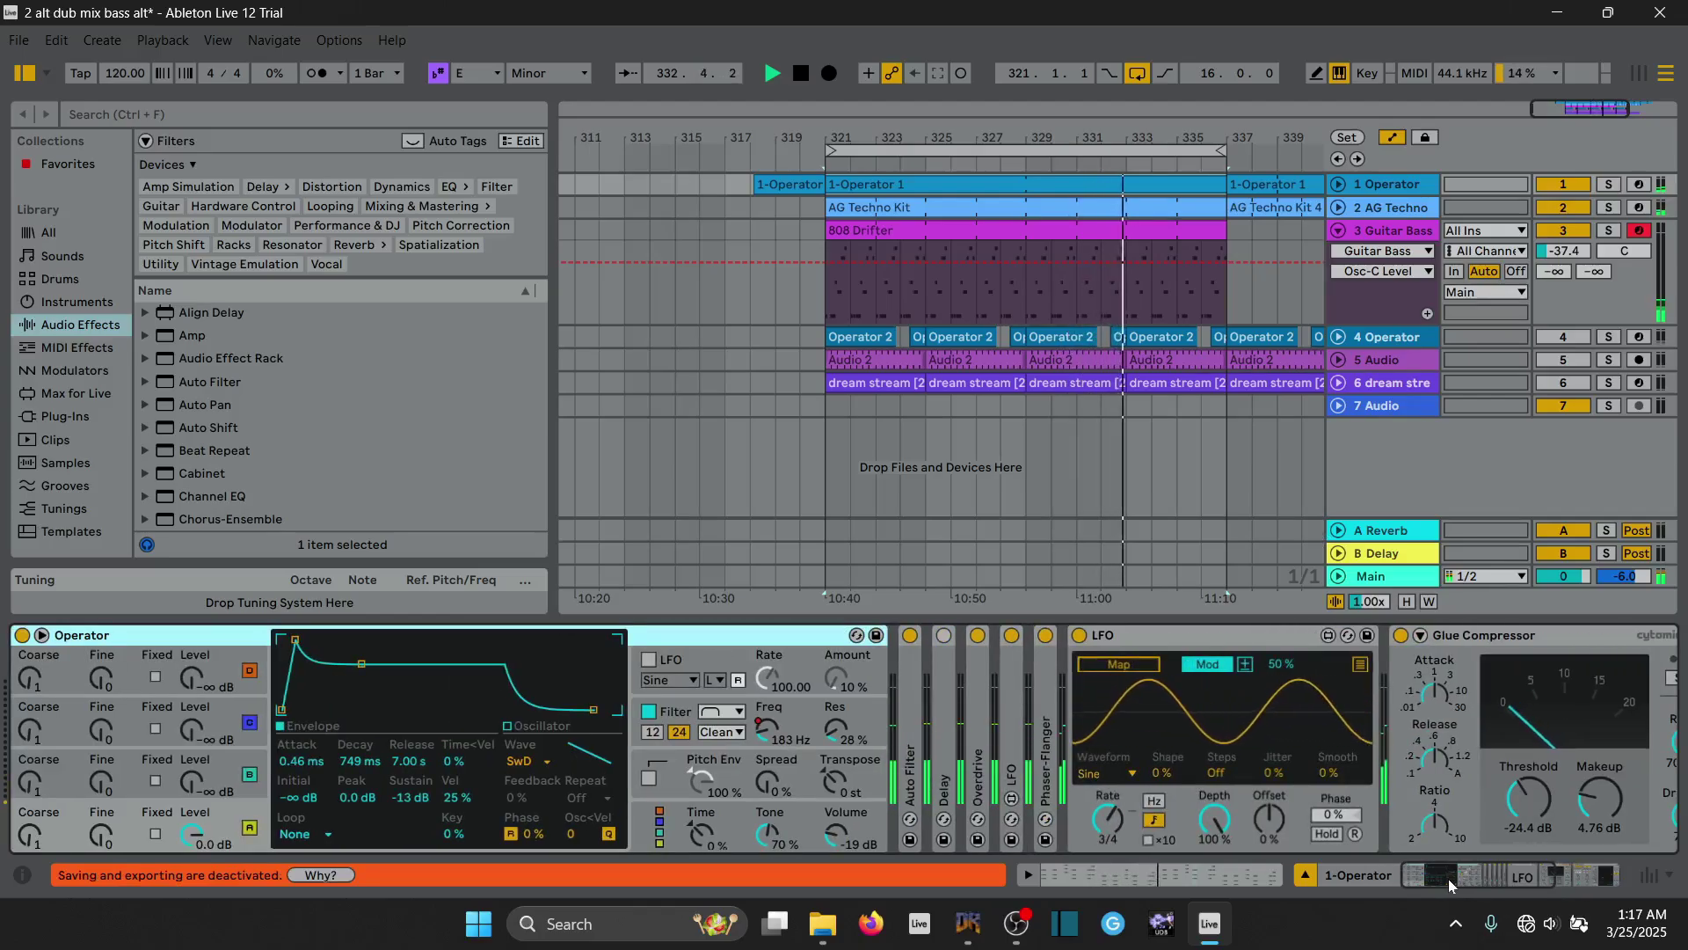
{"action": "scroll", "coordinate": [218, 398], "scroll_direction": "down", "scroll_amount": 4}
{"action": "scroll", "coordinate": [218, 398], "scroll_direction": "down", "scroll_amount": 4}
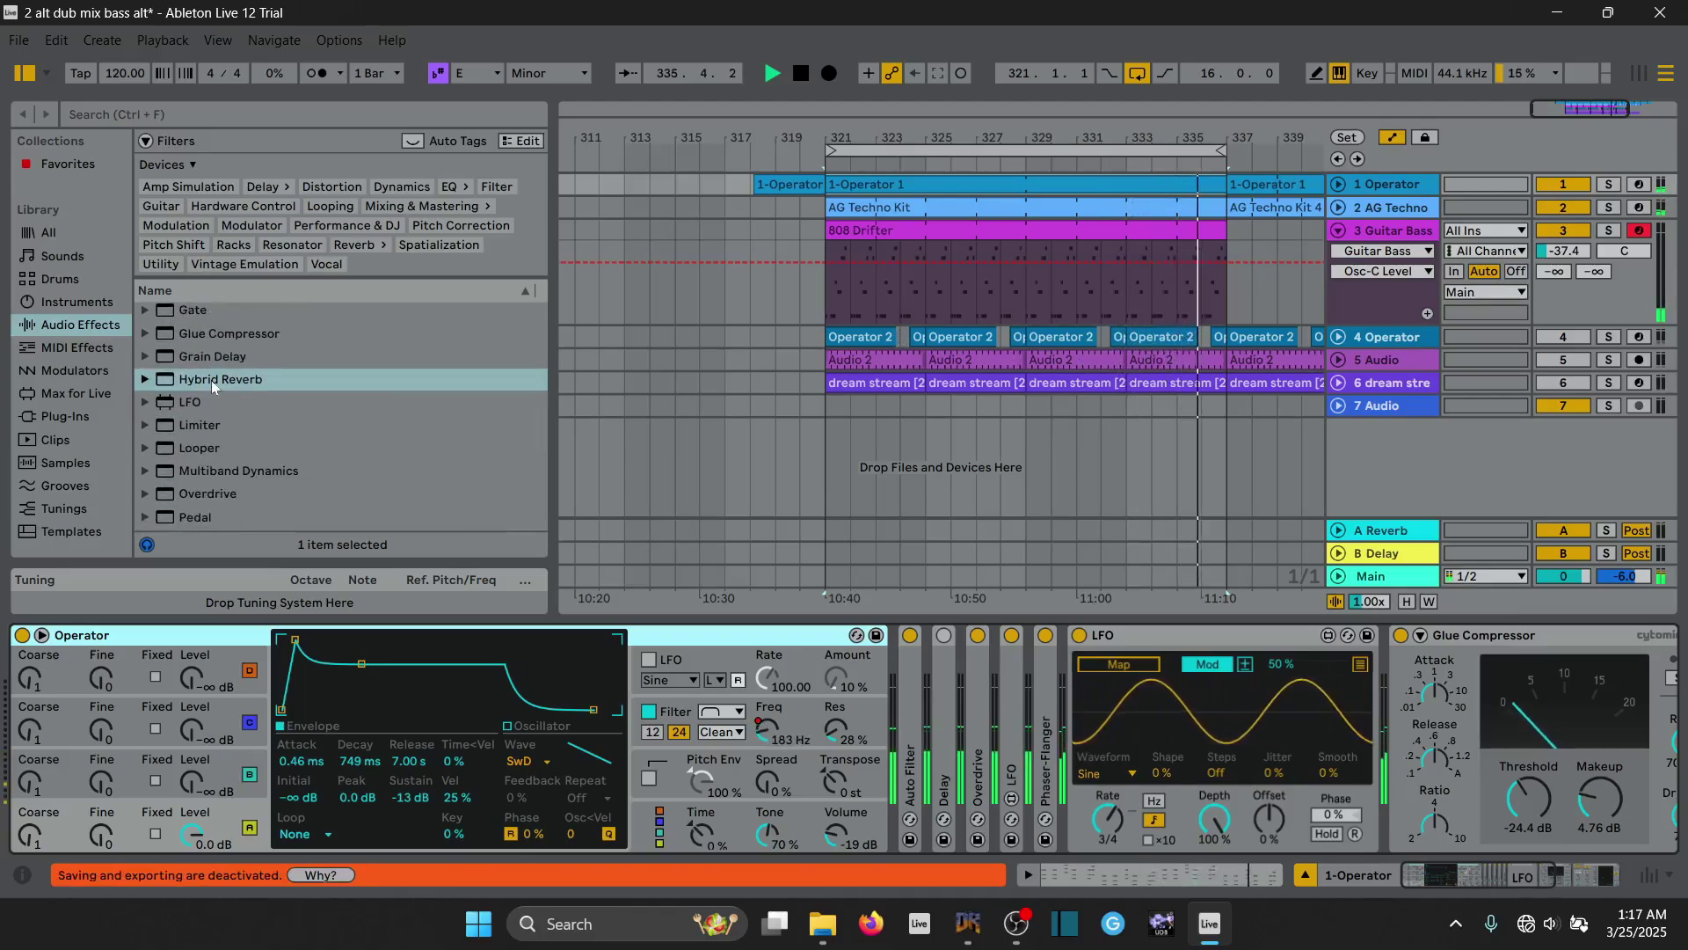
{"action": "mouse_move", "coordinate": [211, 380]}
{"action": "left_mouse_down"}
{"action": "mouse_move", "coordinate": [791, 584]}
{"action": "mouse_move", "coordinate": [1385, 700]}
{"action": "left_mouse_up"}
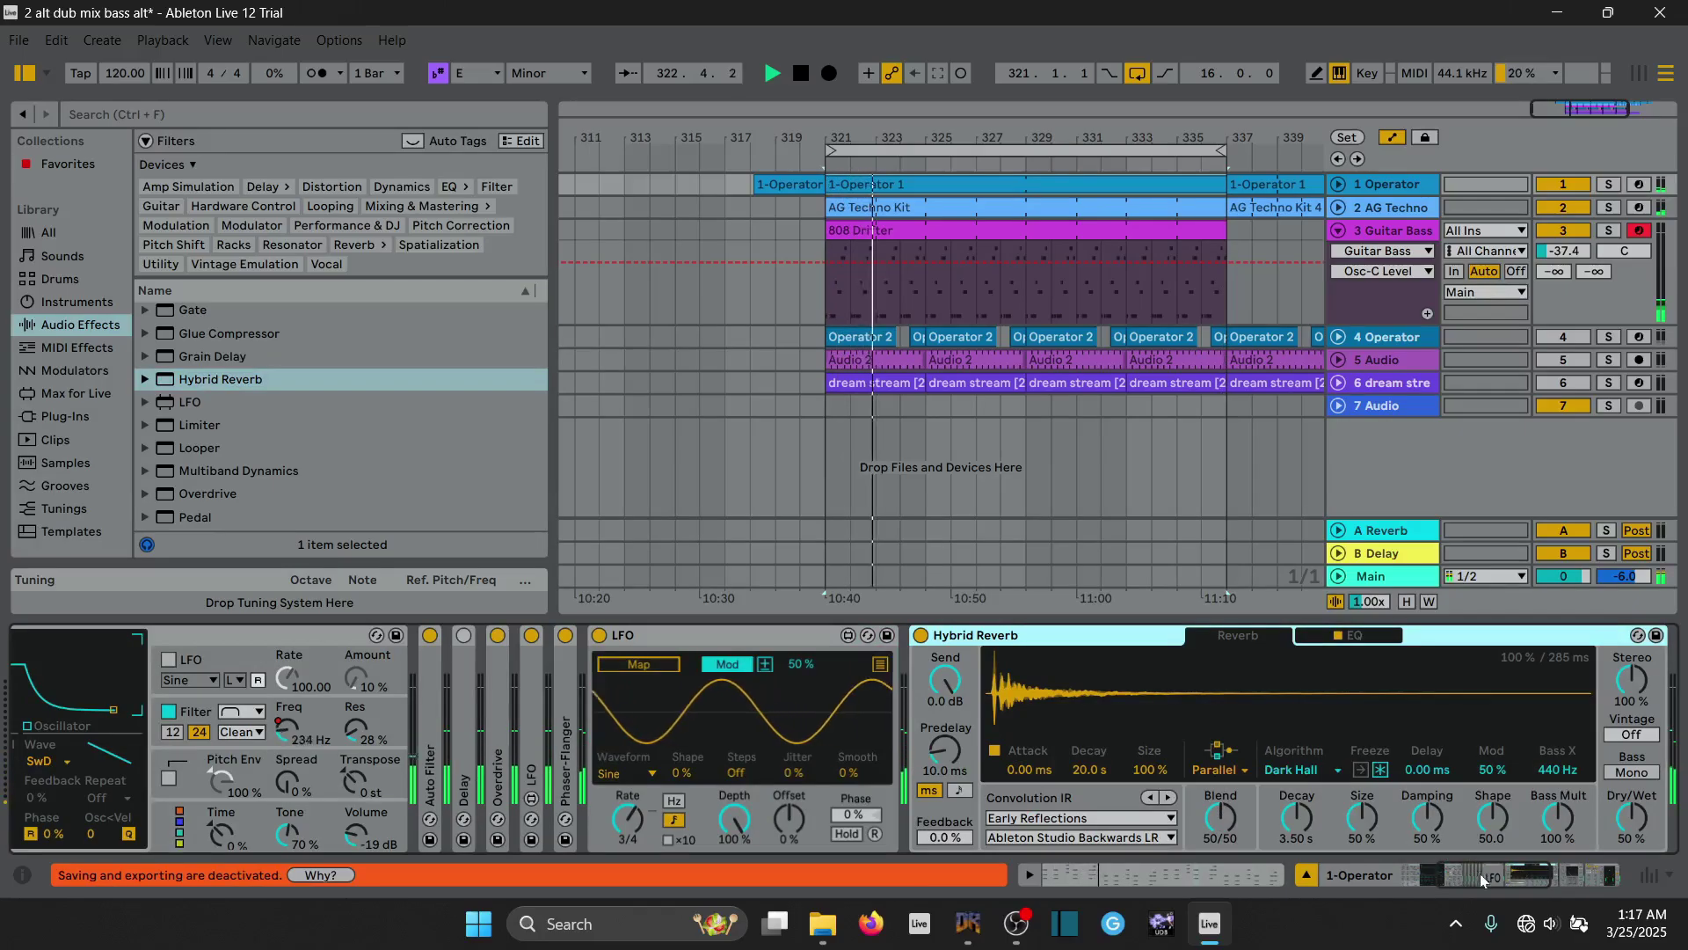
{"action": "left_click_drag", "start_coordinate": [1480, 872], "coordinate": [1501, 873]}
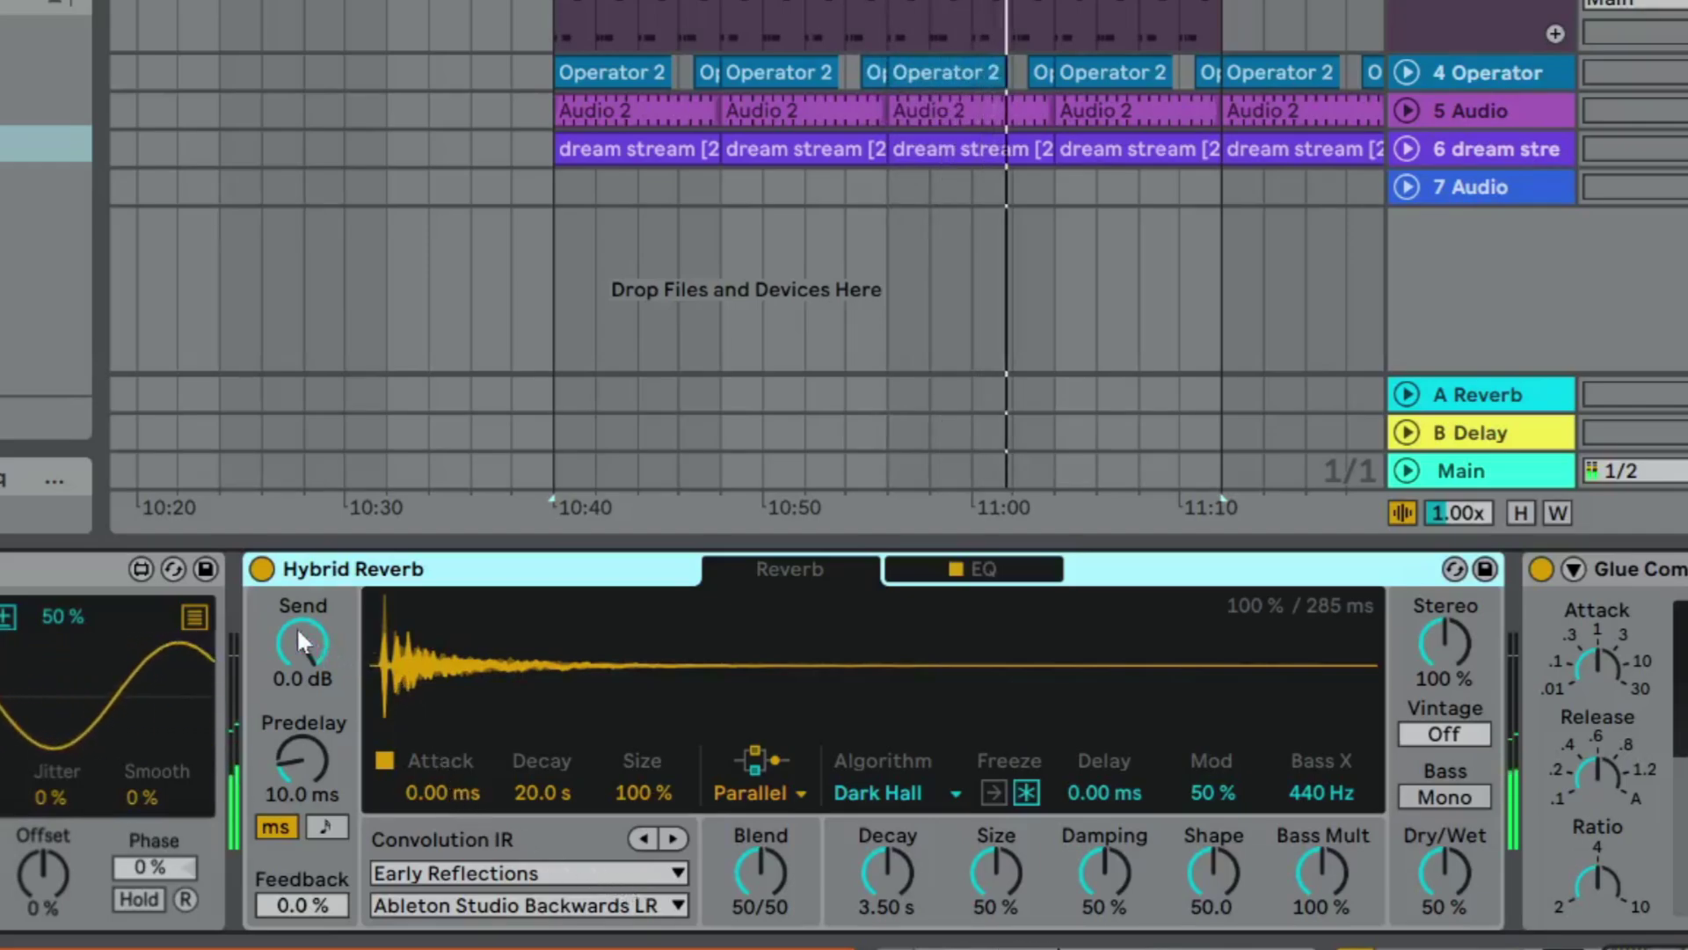
Show the session mixer and set the Hybrid Reverb's routing to Convolution.
{"action": "left_click", "coordinate": [328, 653]}
{"action": "key", "text": "Tab"}
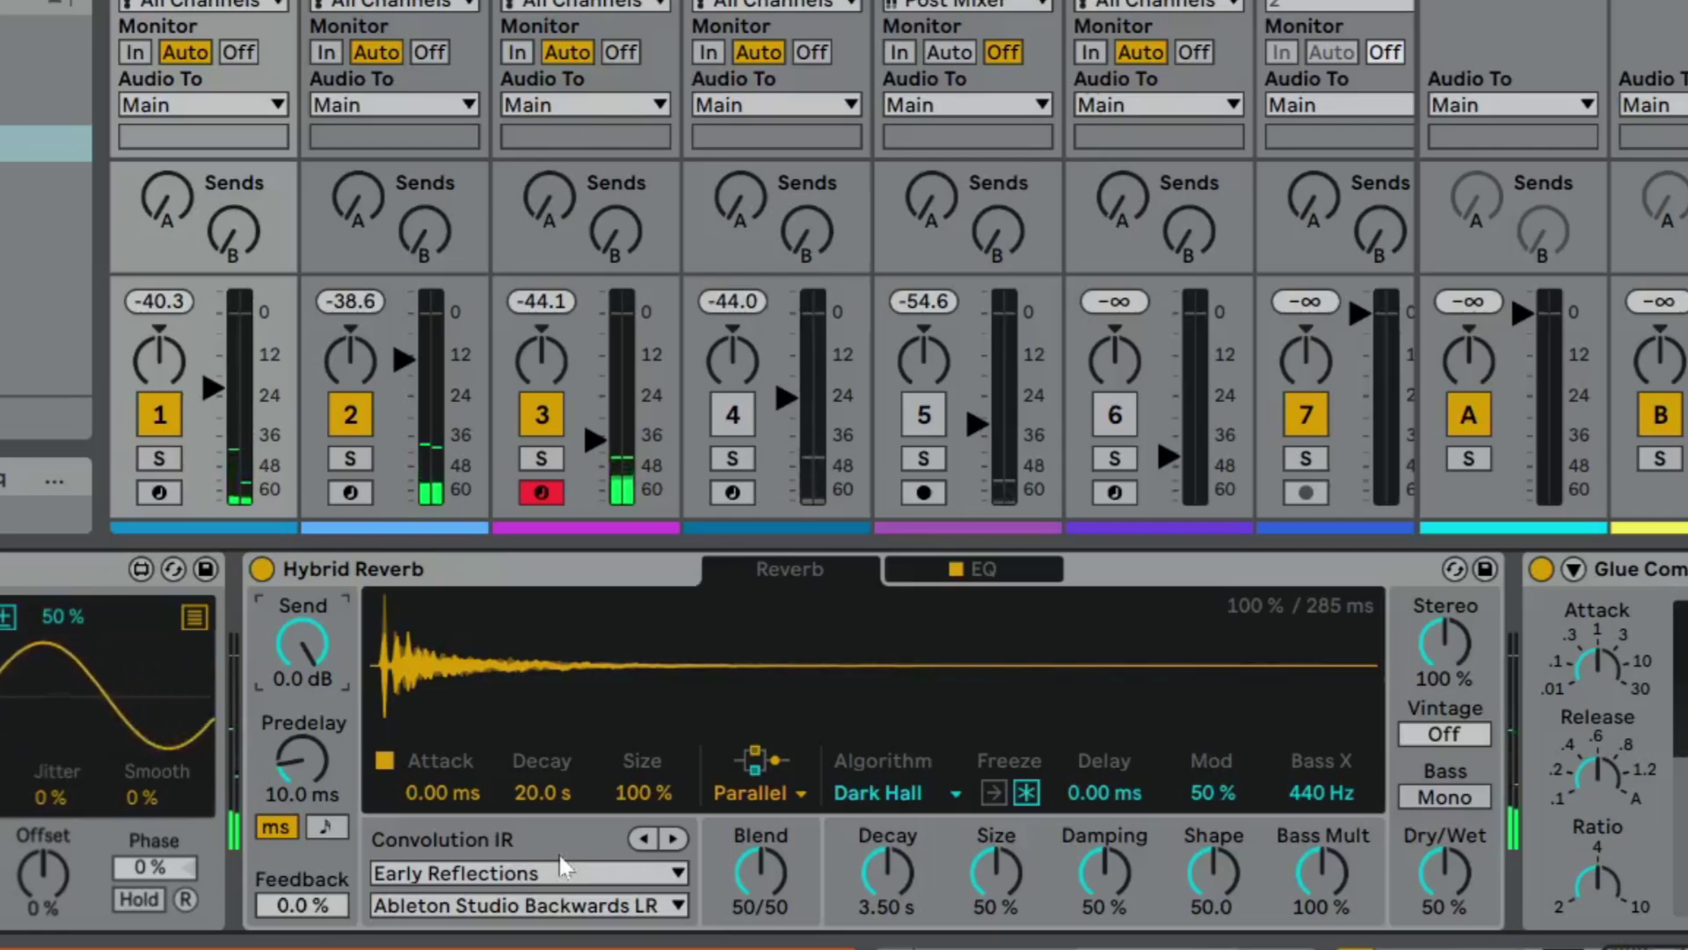
{"action": "left_click", "coordinate": [739, 802]}
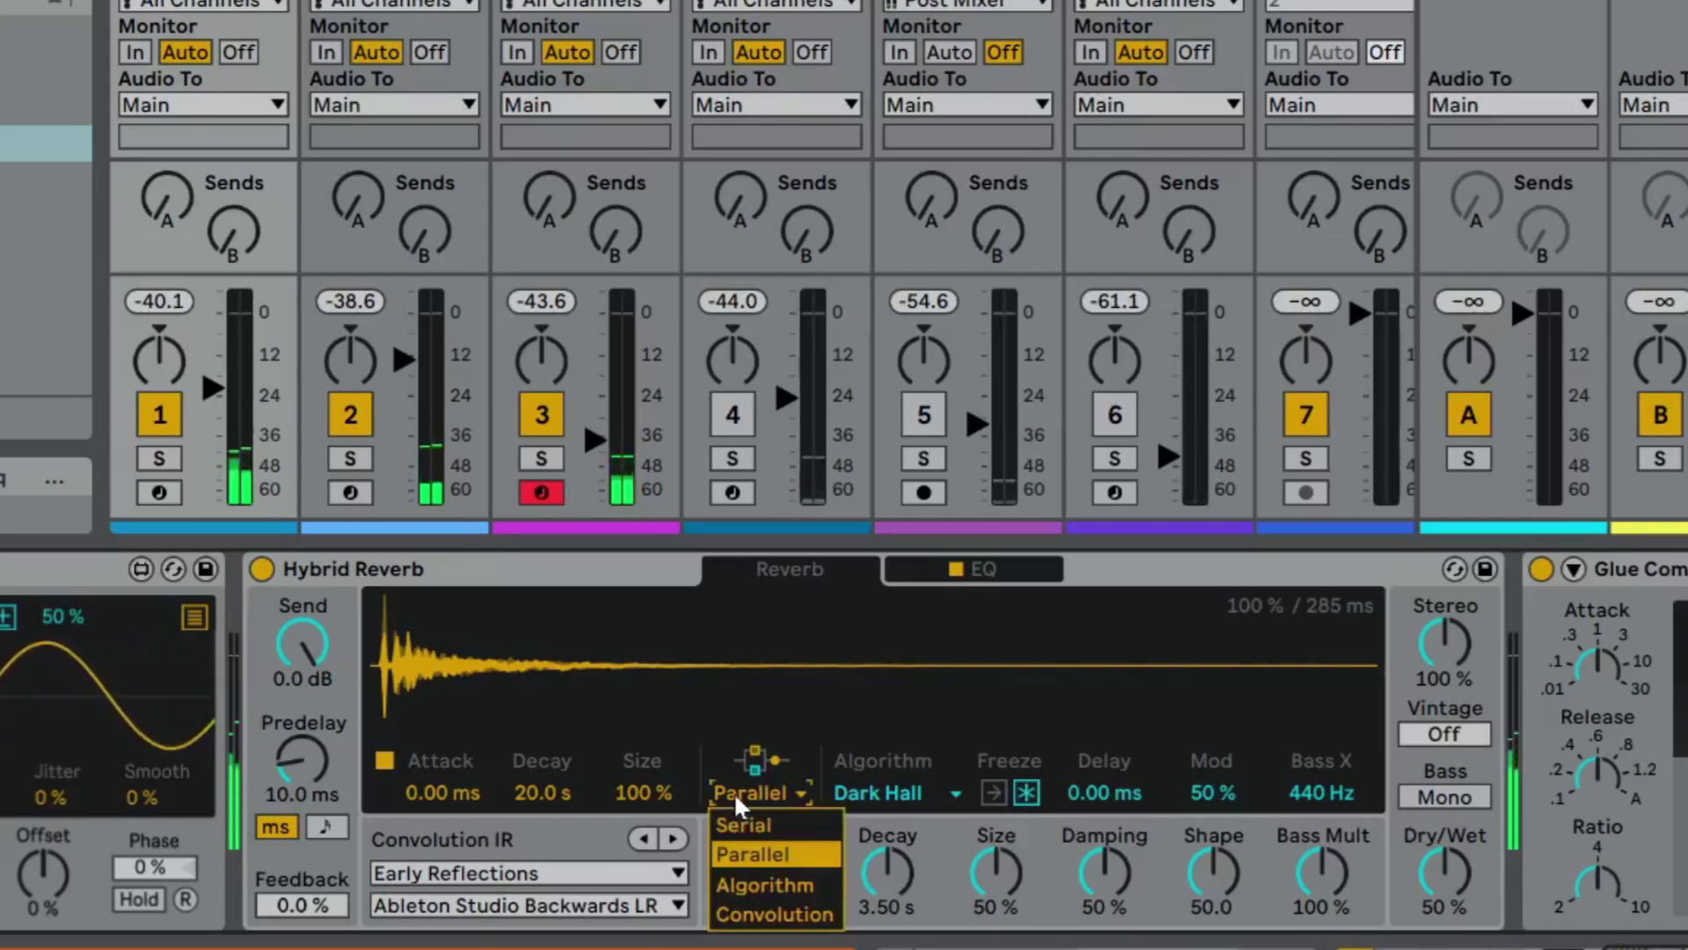
{"action": "left_click", "coordinate": [728, 914]}
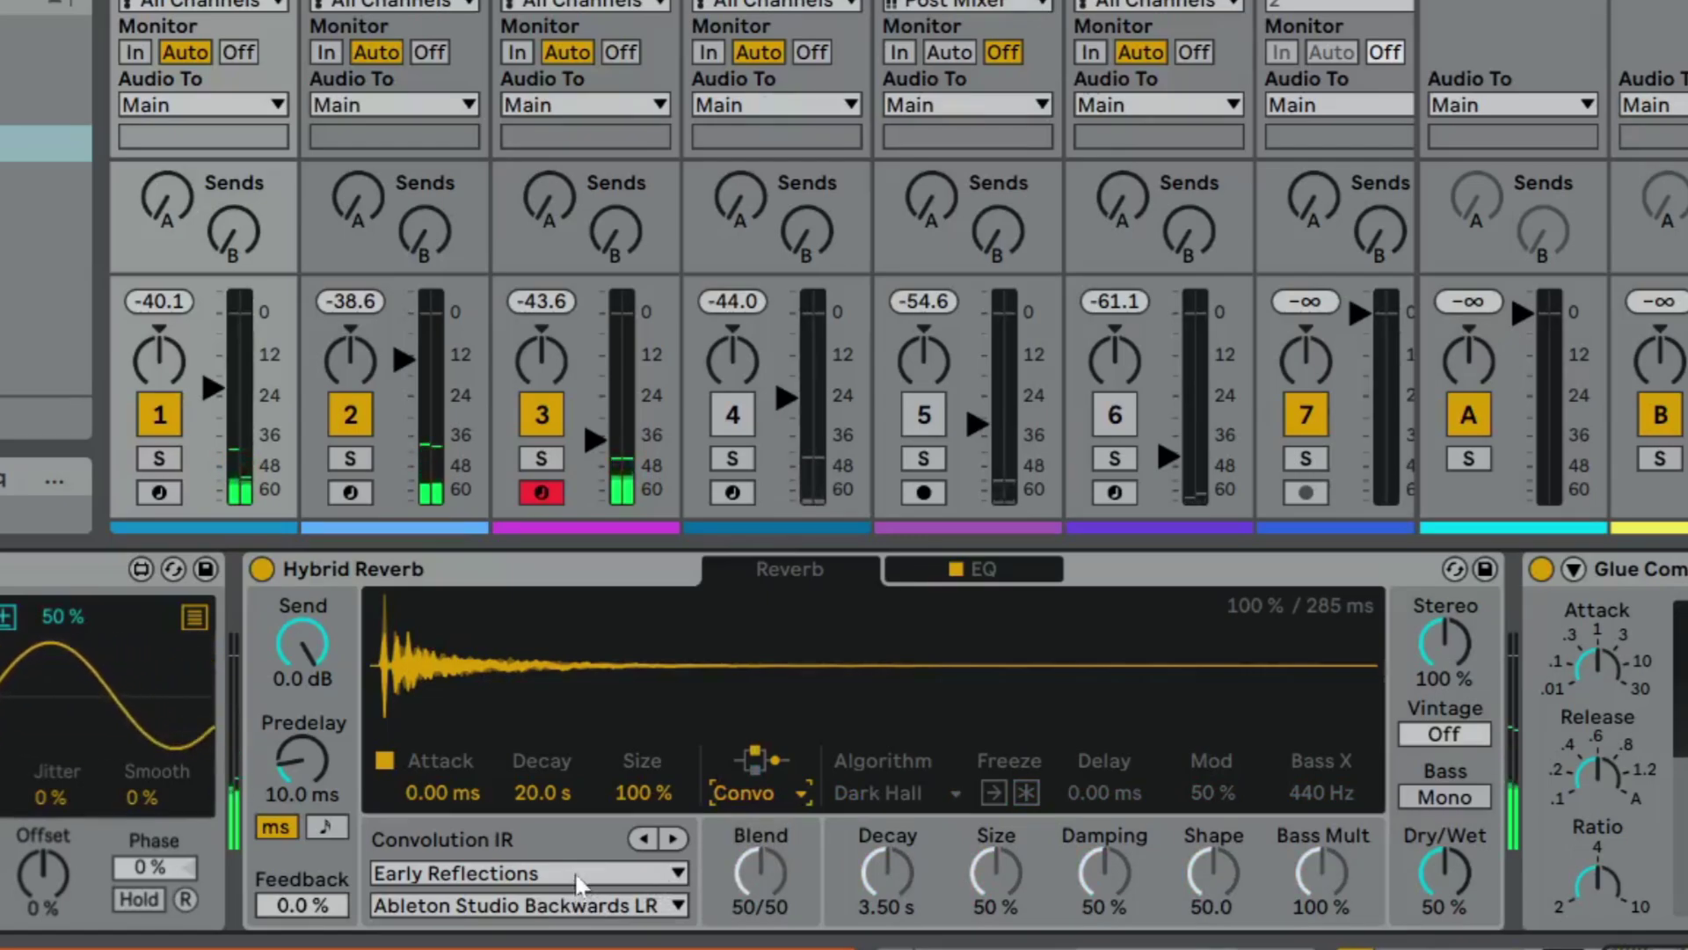
Choose the Berlin Spring impulse response from Springs and set a tempo-synced predelay of 2/16 with 78% feedback.
{"action": "left_click", "coordinate": [579, 874]}
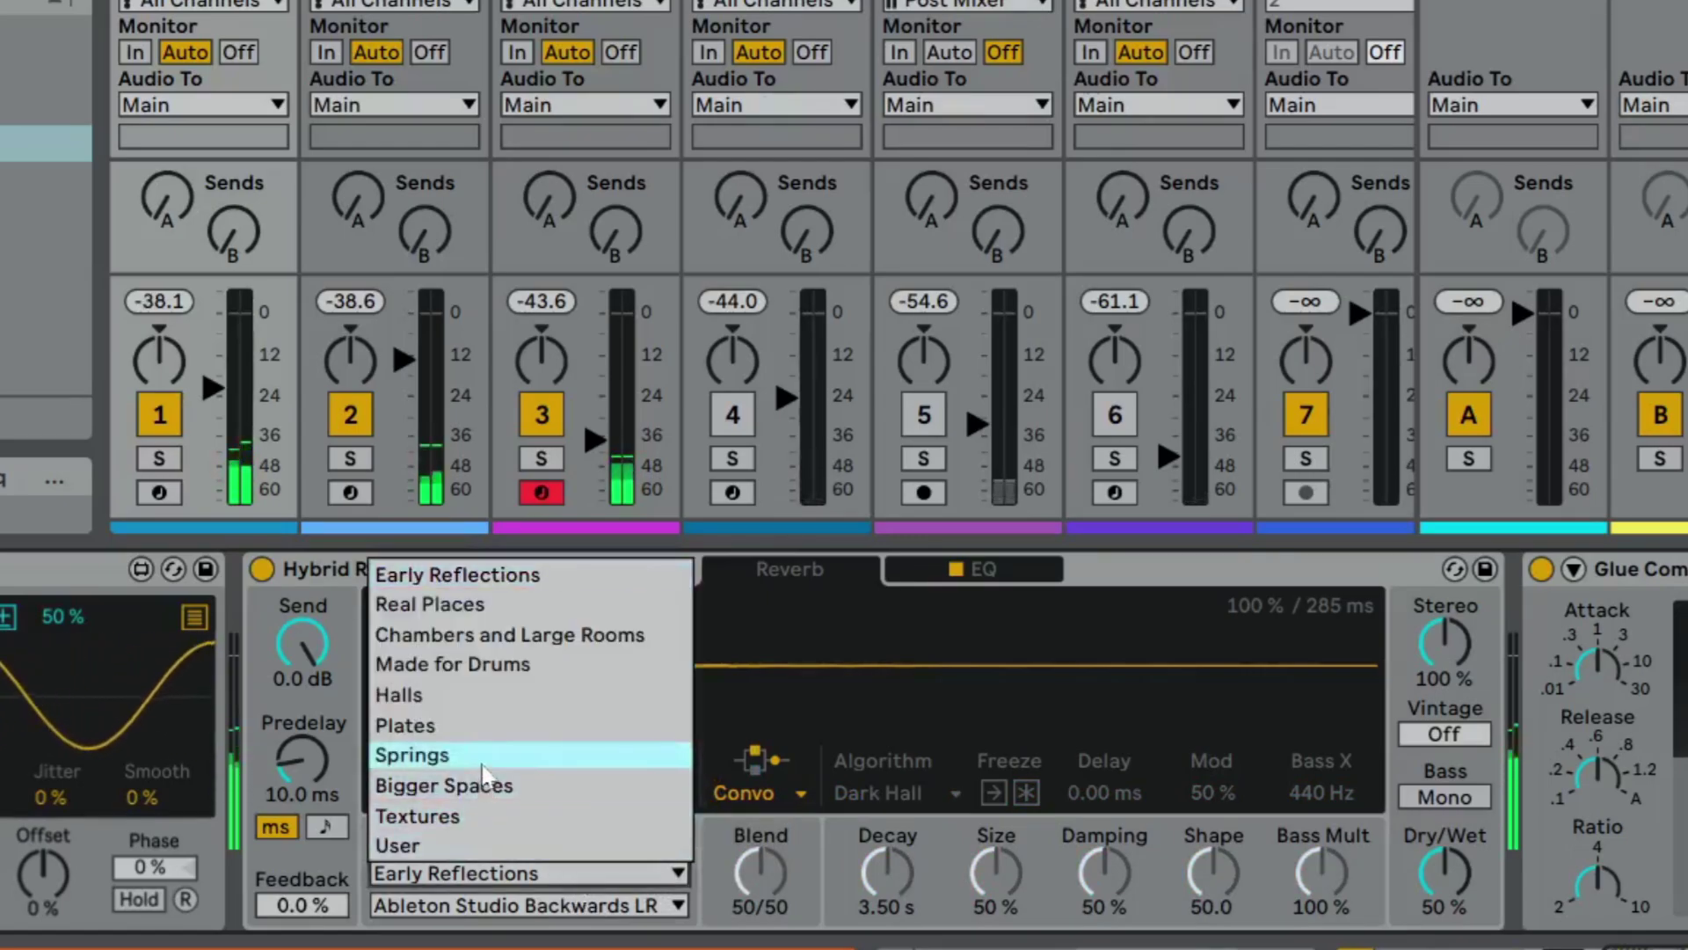
{"action": "left_click", "coordinate": [482, 754]}
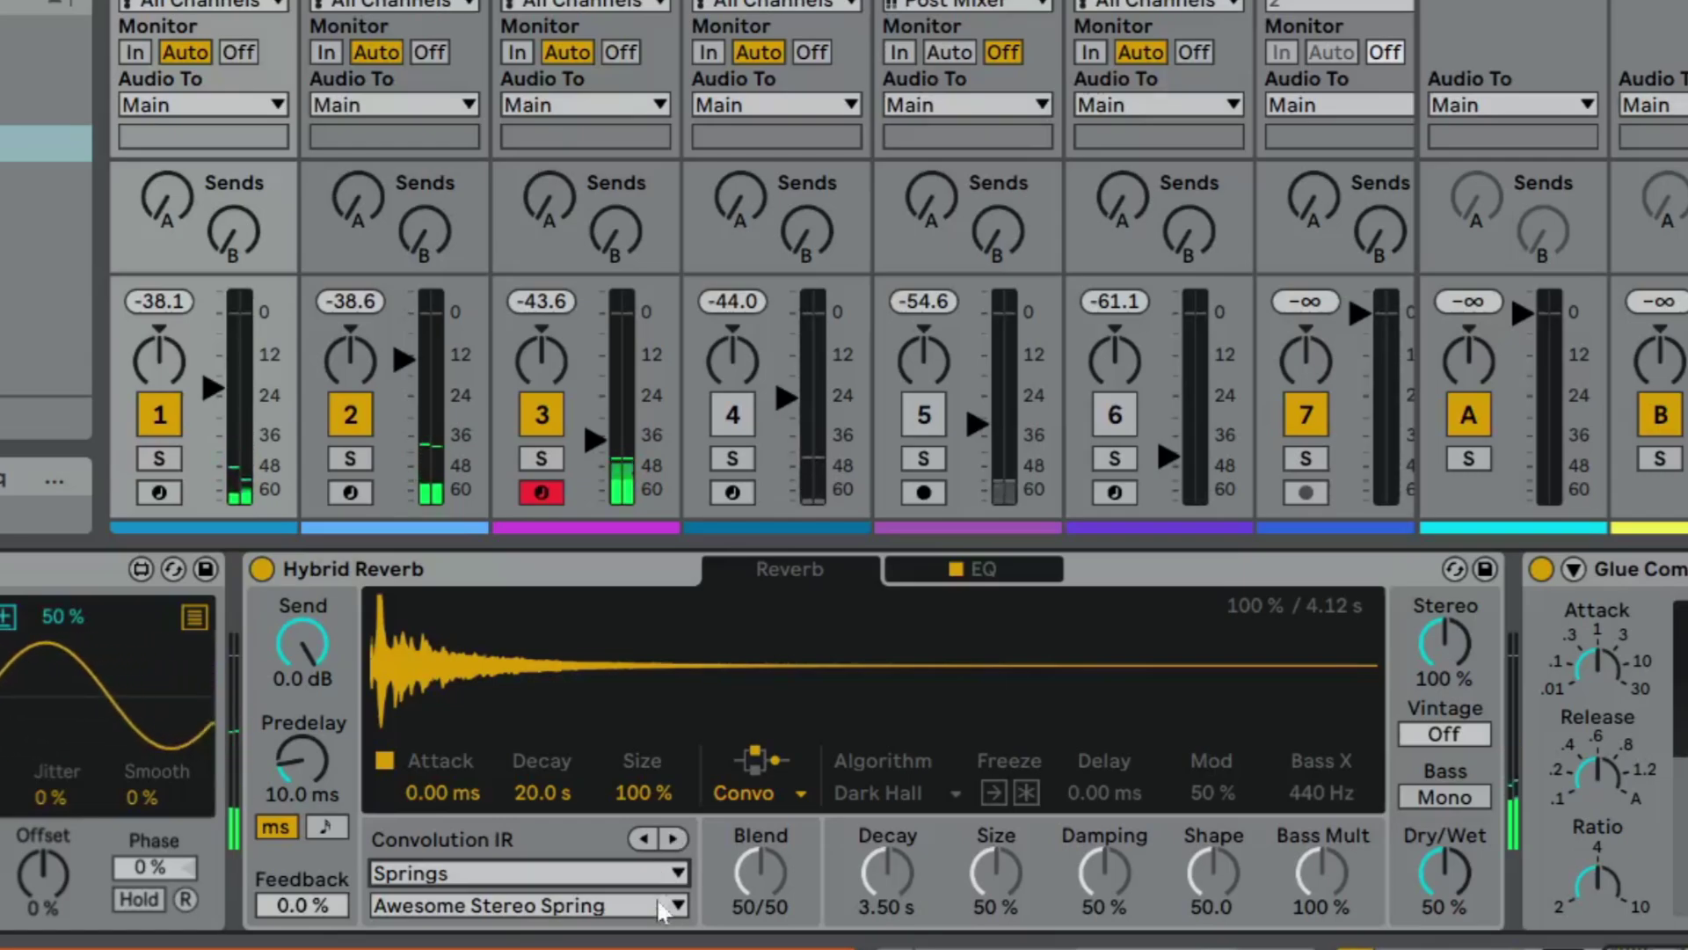
{"action": "left_click", "coordinate": [675, 840]}
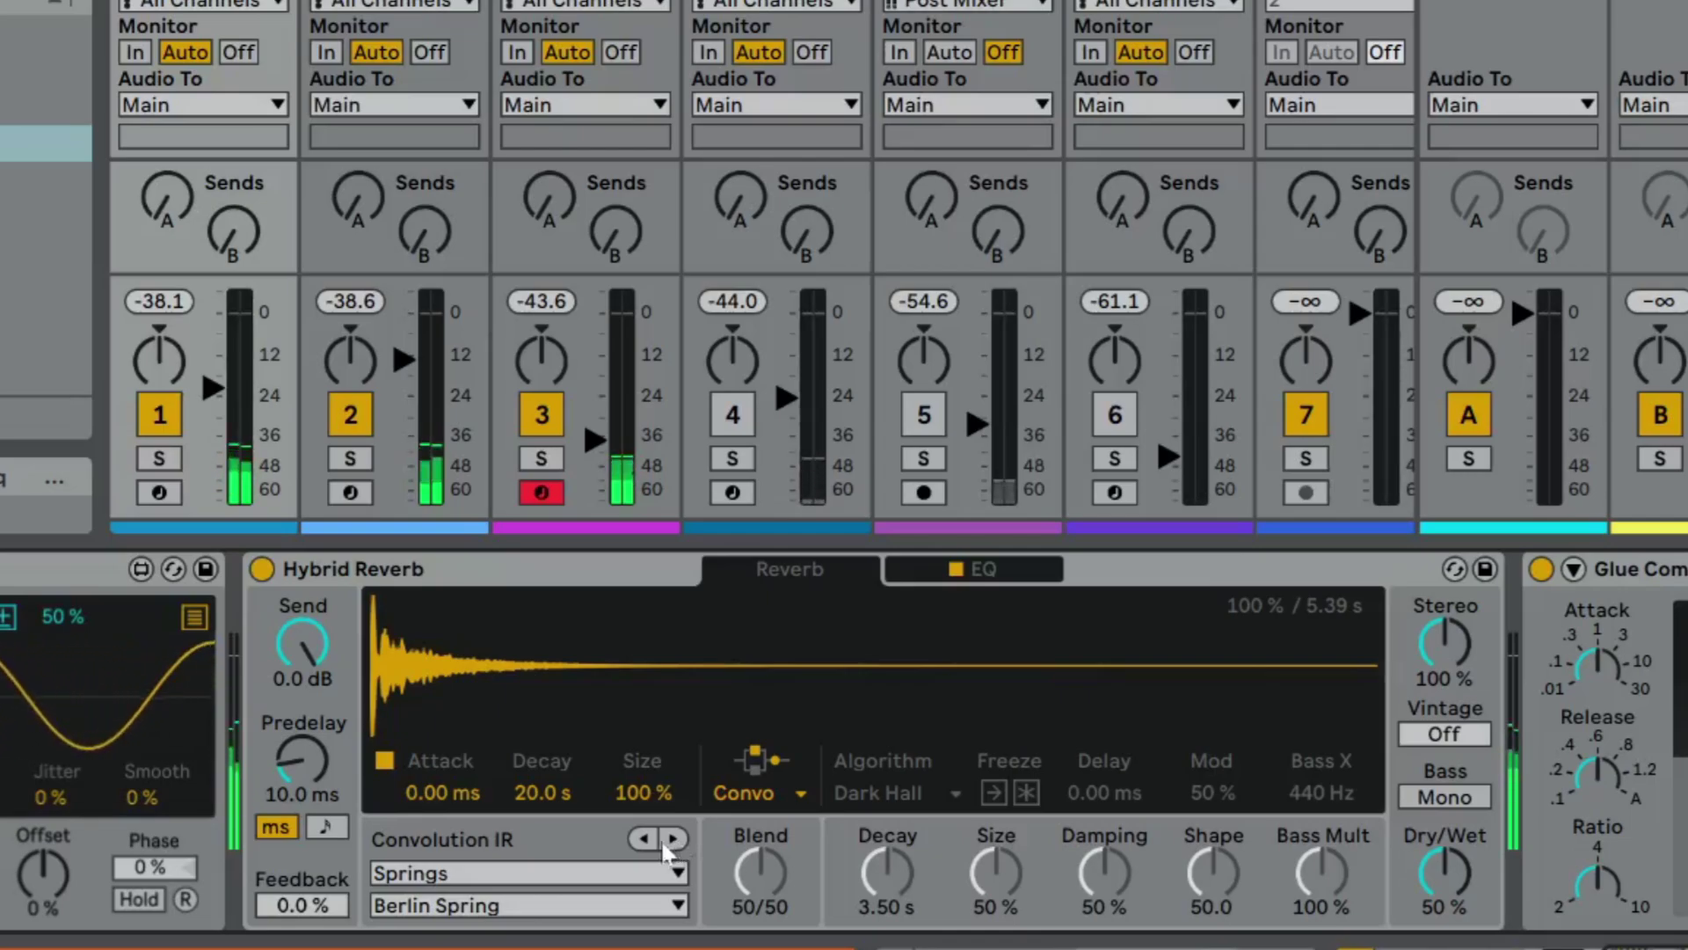
{"action": "left_click", "coordinate": [327, 827]}
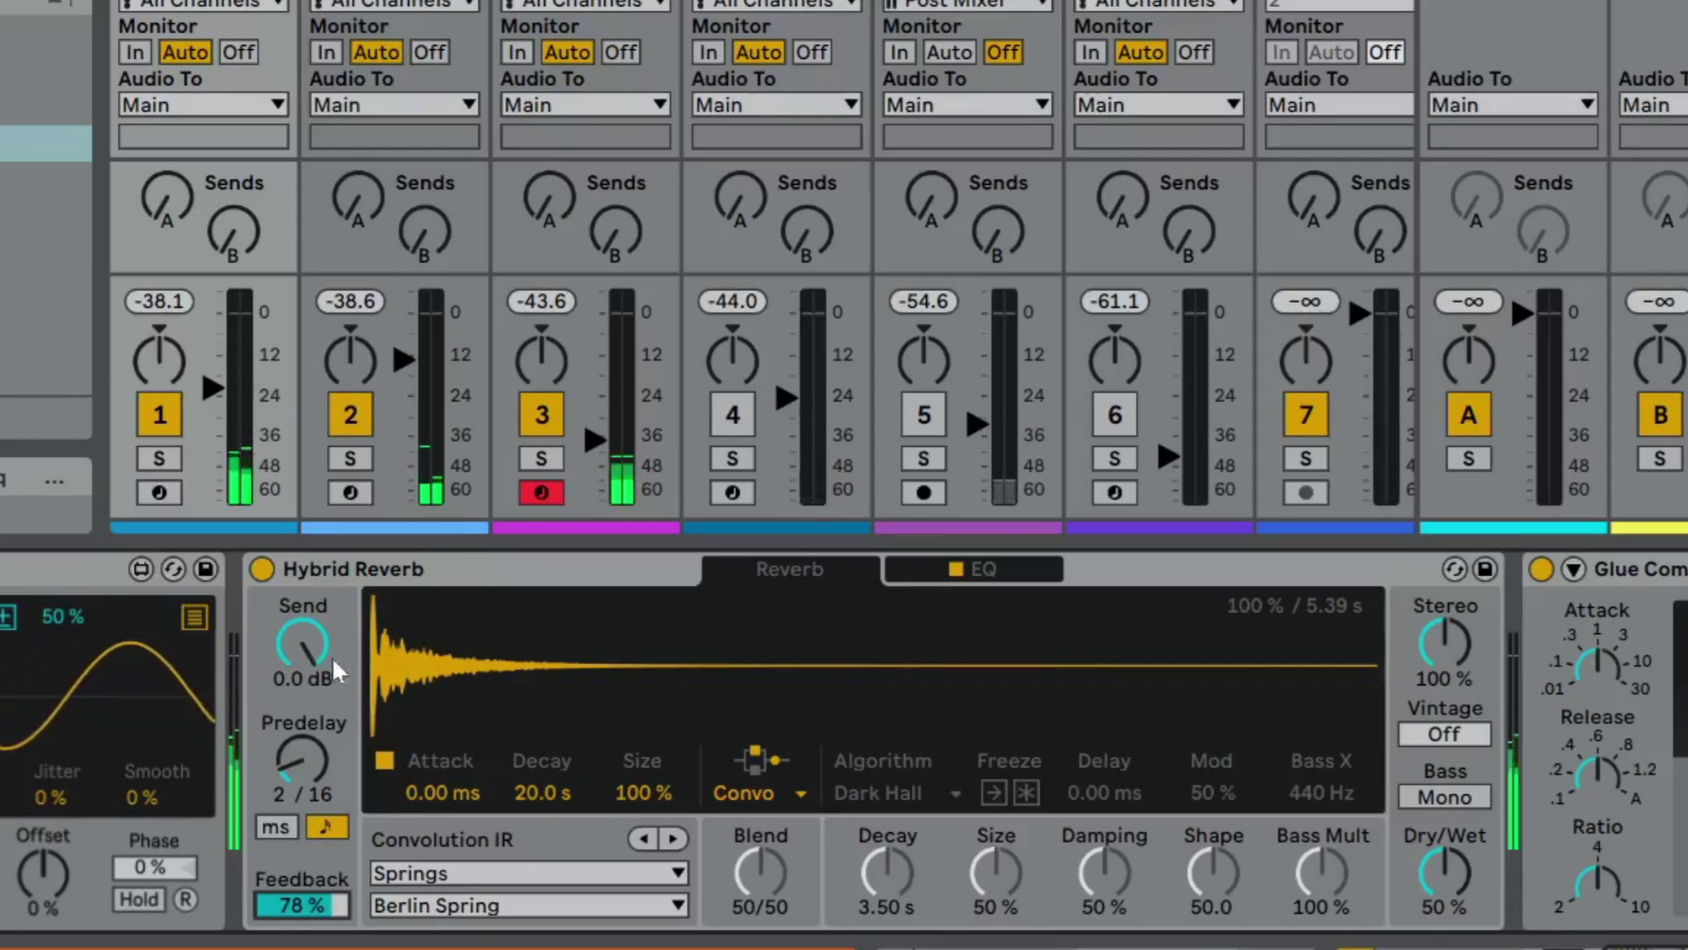
Audition the Hybrid Reverb by sweeping its Send between -inf dB and 0.0 dB, and stop playback.
{"action": "left_click_drag", "start_coordinate": [303, 644], "coordinate": [302, 704]}
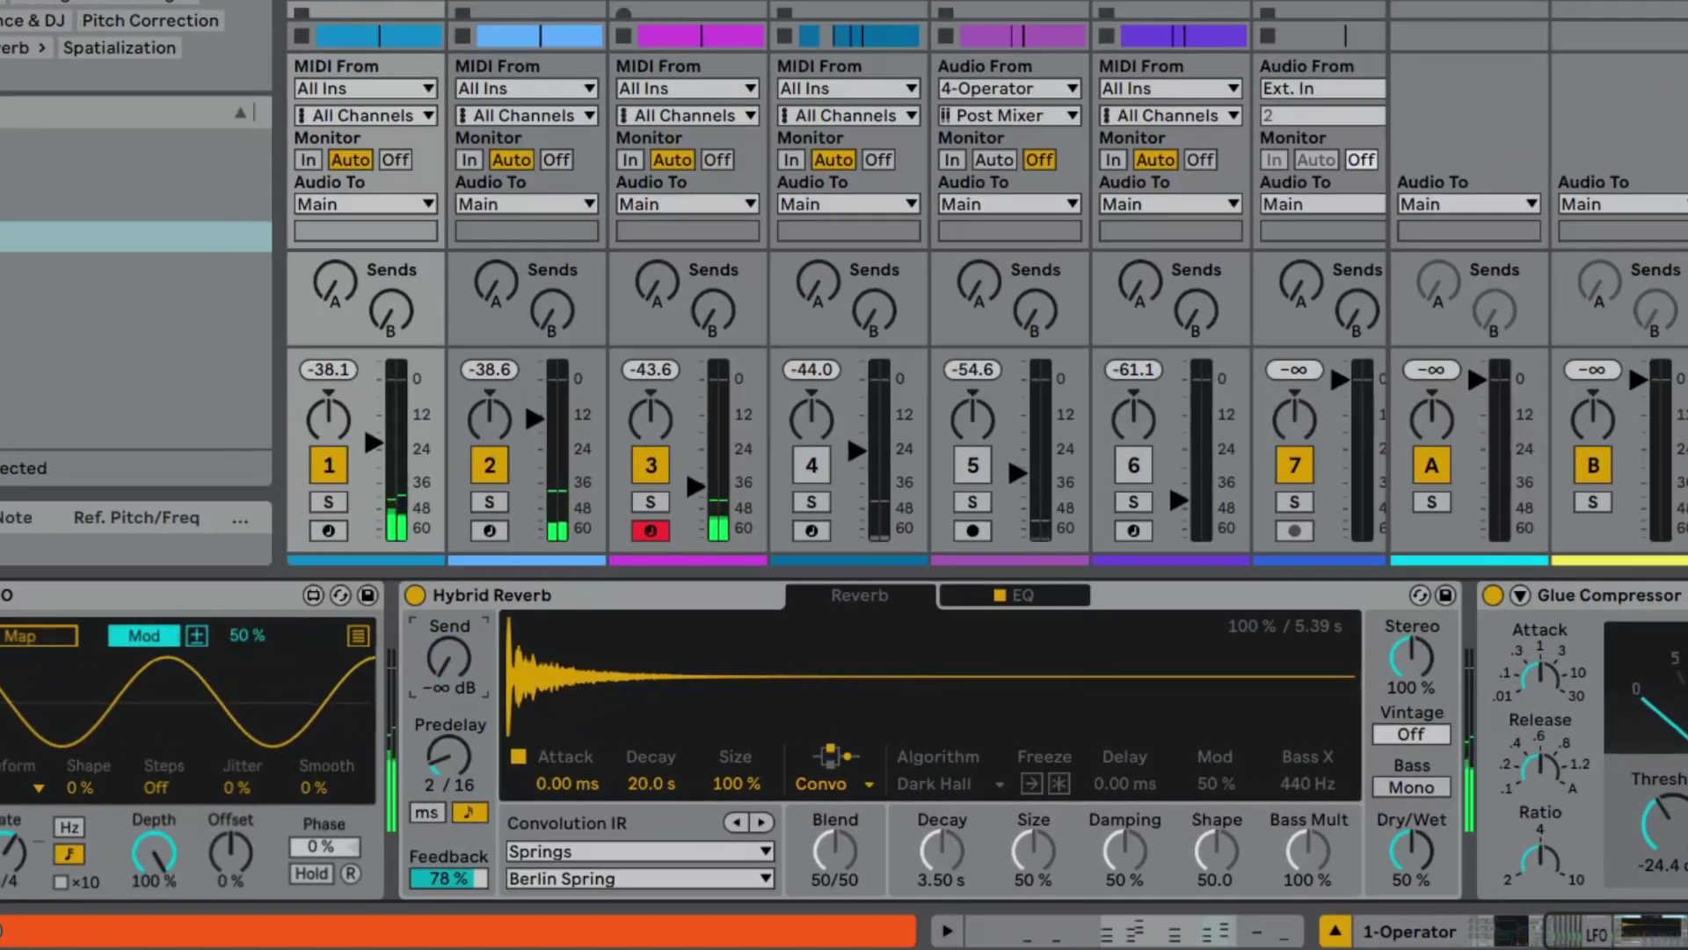
{"action": "left_click_drag", "start_coordinate": [448, 668], "coordinate": [448, 651]}
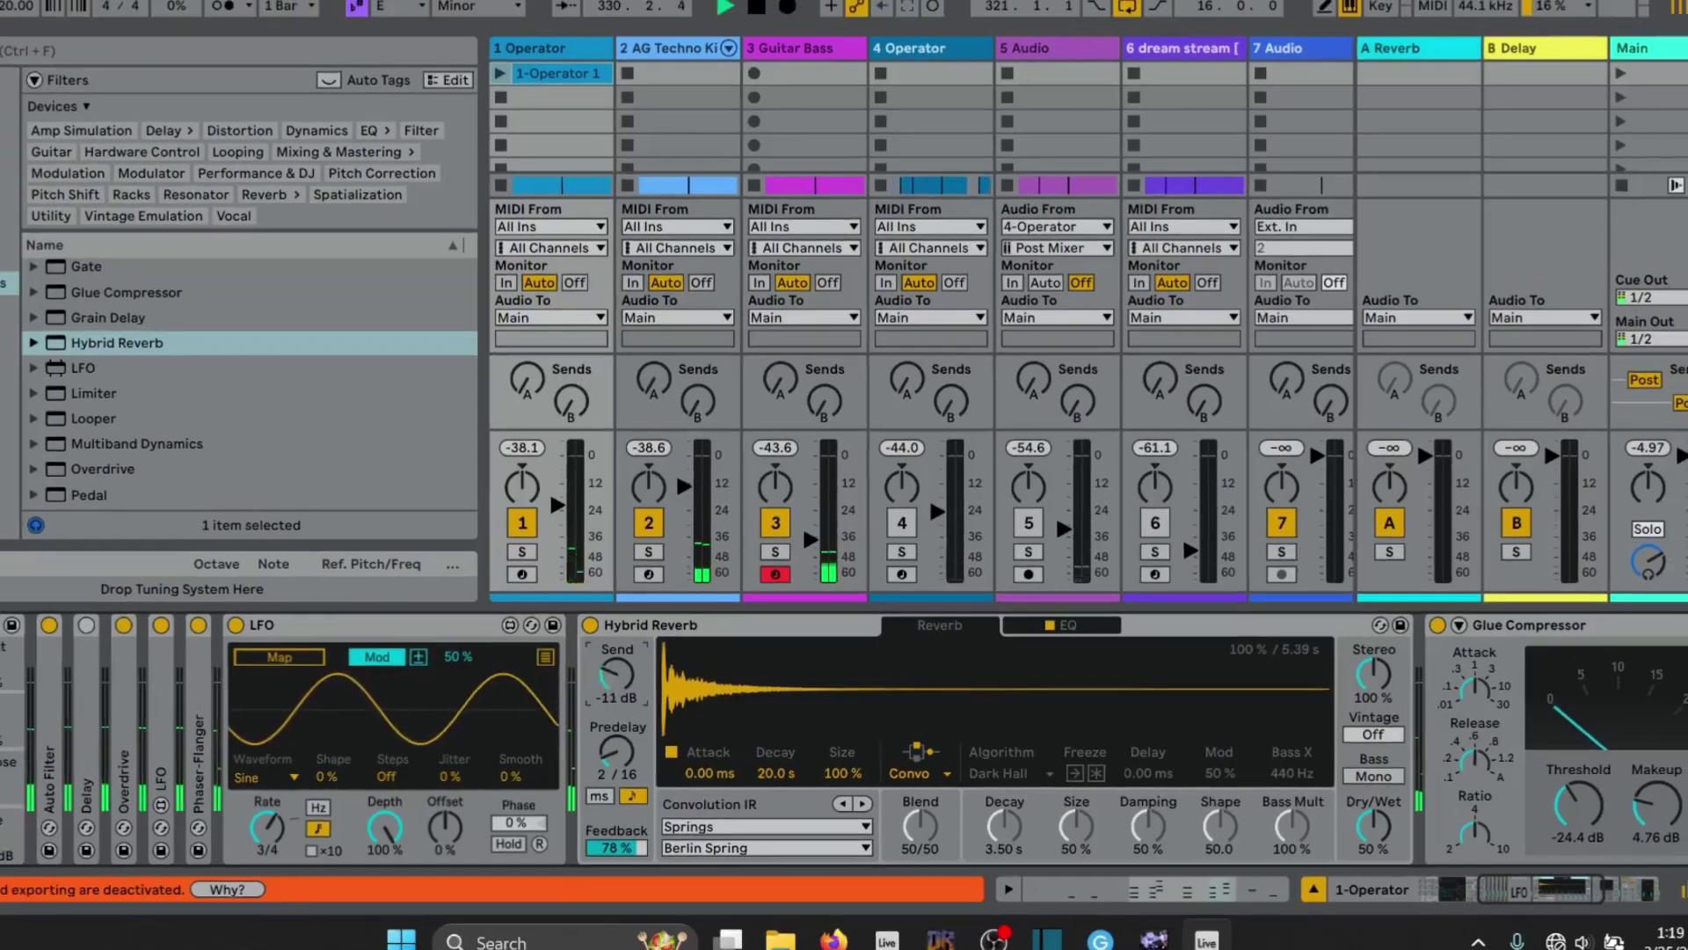
{"action": "left_click_drag", "start_coordinate": [615, 674], "coordinate": [615, 704]}
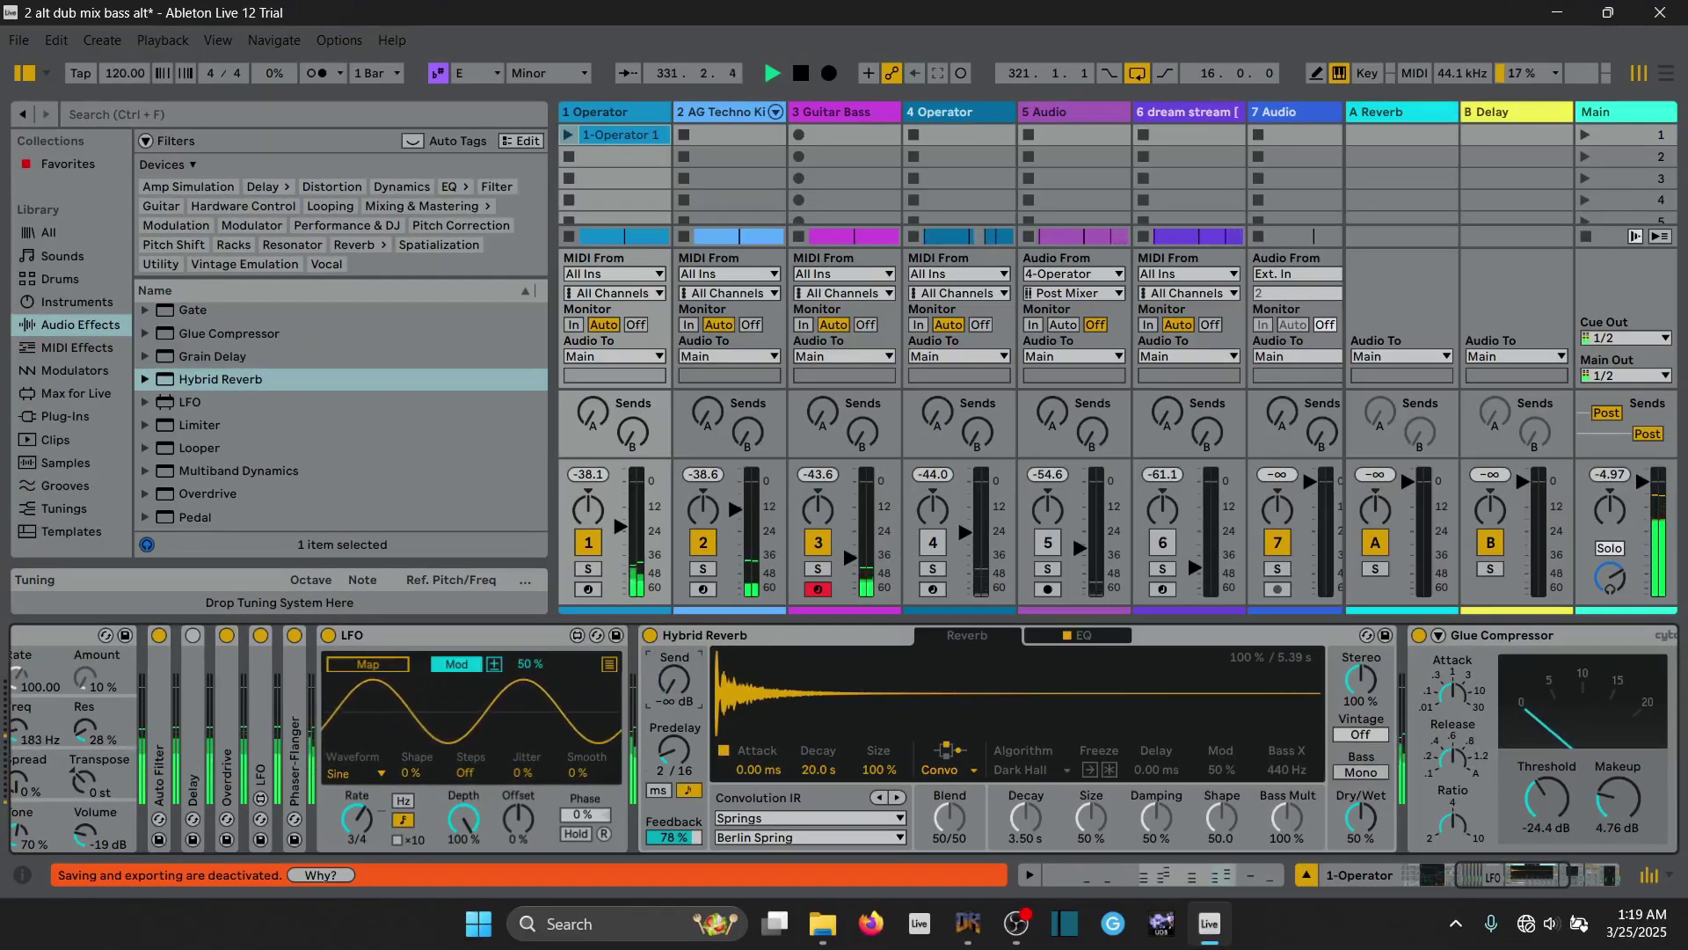
{"action": "left_click_drag", "start_coordinate": [674, 679], "coordinate": [674, 652]}
{"action": "key", "text": "space"}
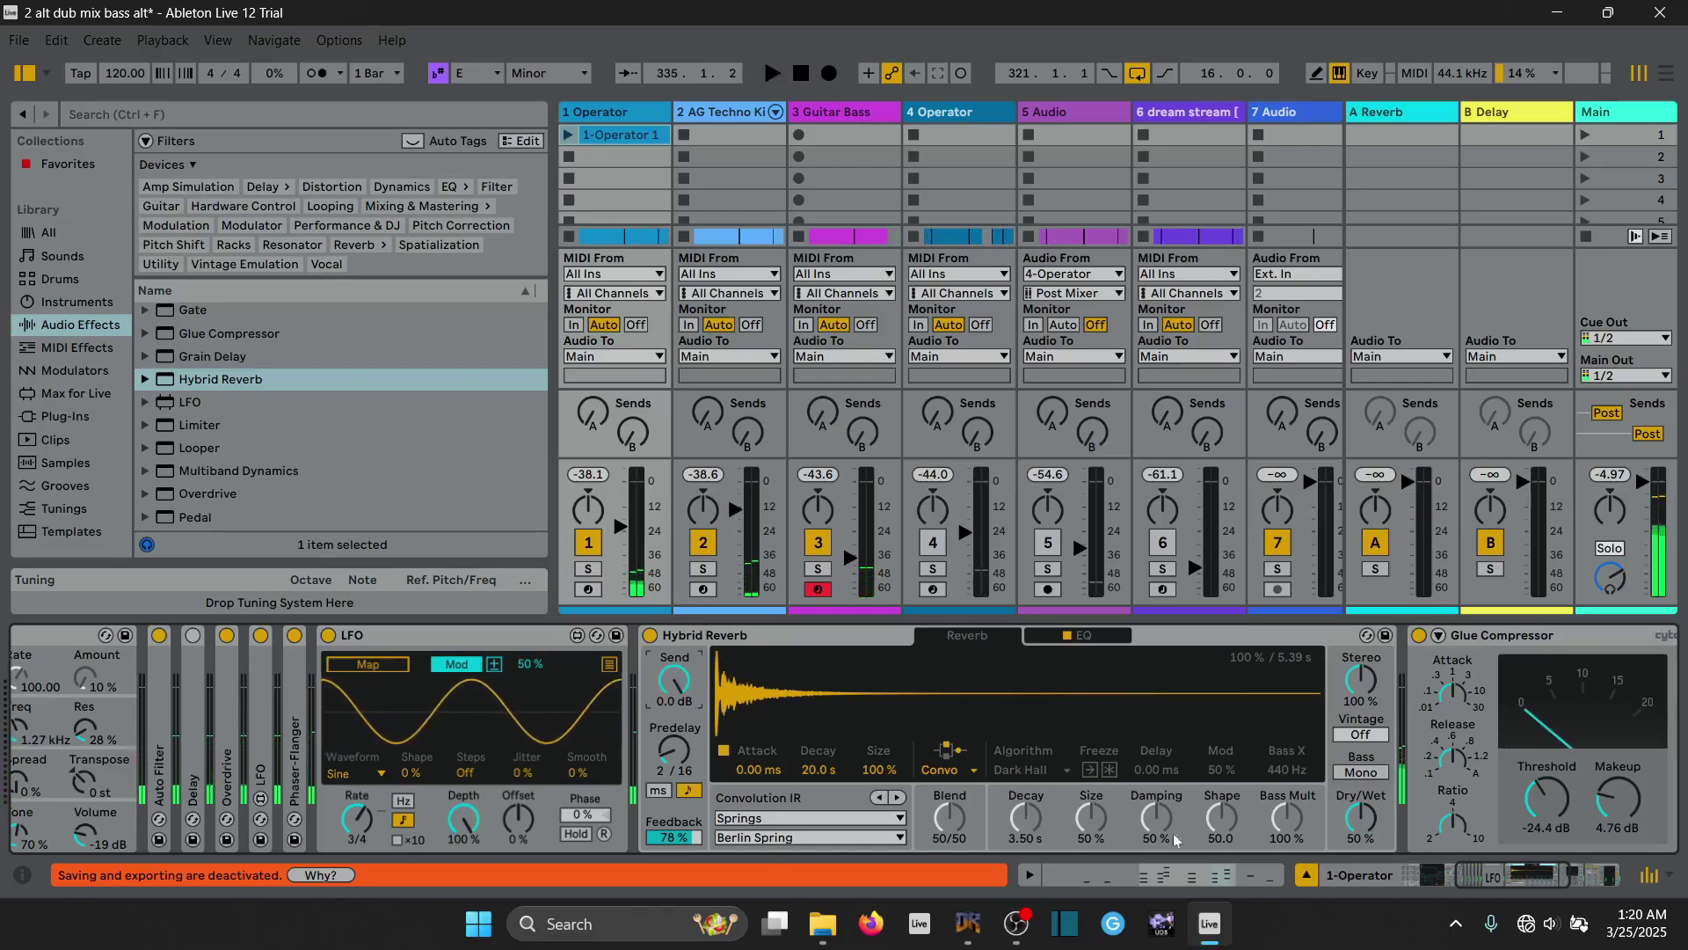
Add Expression Control before Operator, collapse Operator and LFO, and map the Velocity source to the Hybrid Reverb's Send.
{"action": "scroll", "coordinate": [1231, 823], "scroll_direction": "left", "scroll_amount": 5}
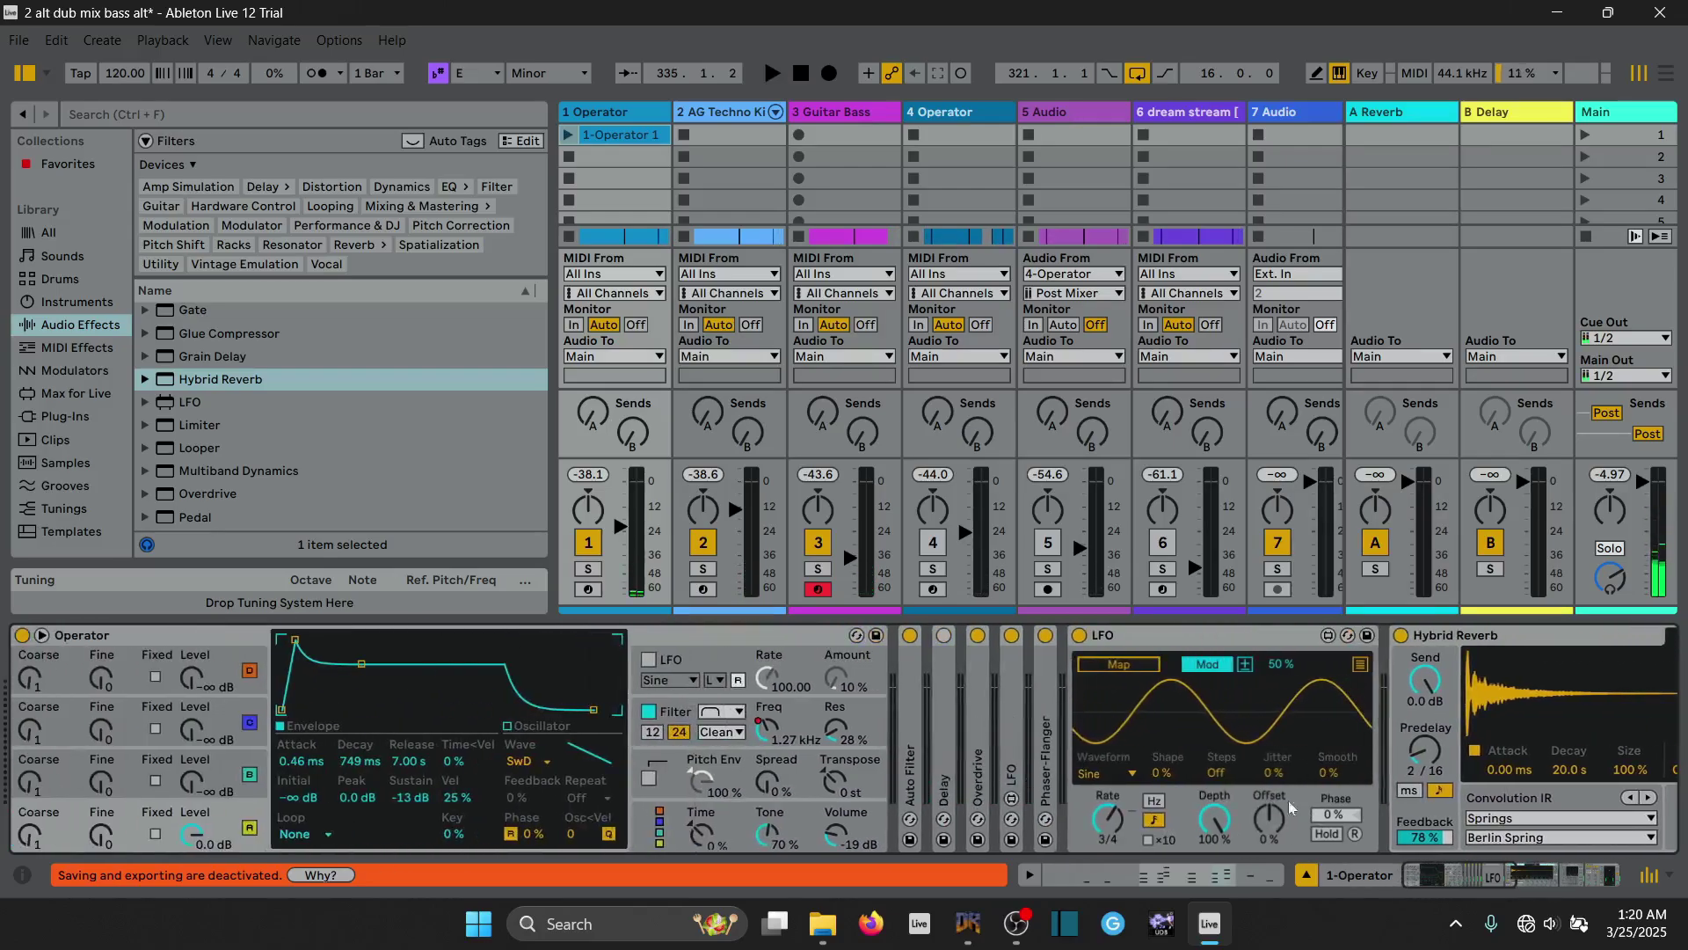
{"action": "left_click", "coordinate": [100, 370]}
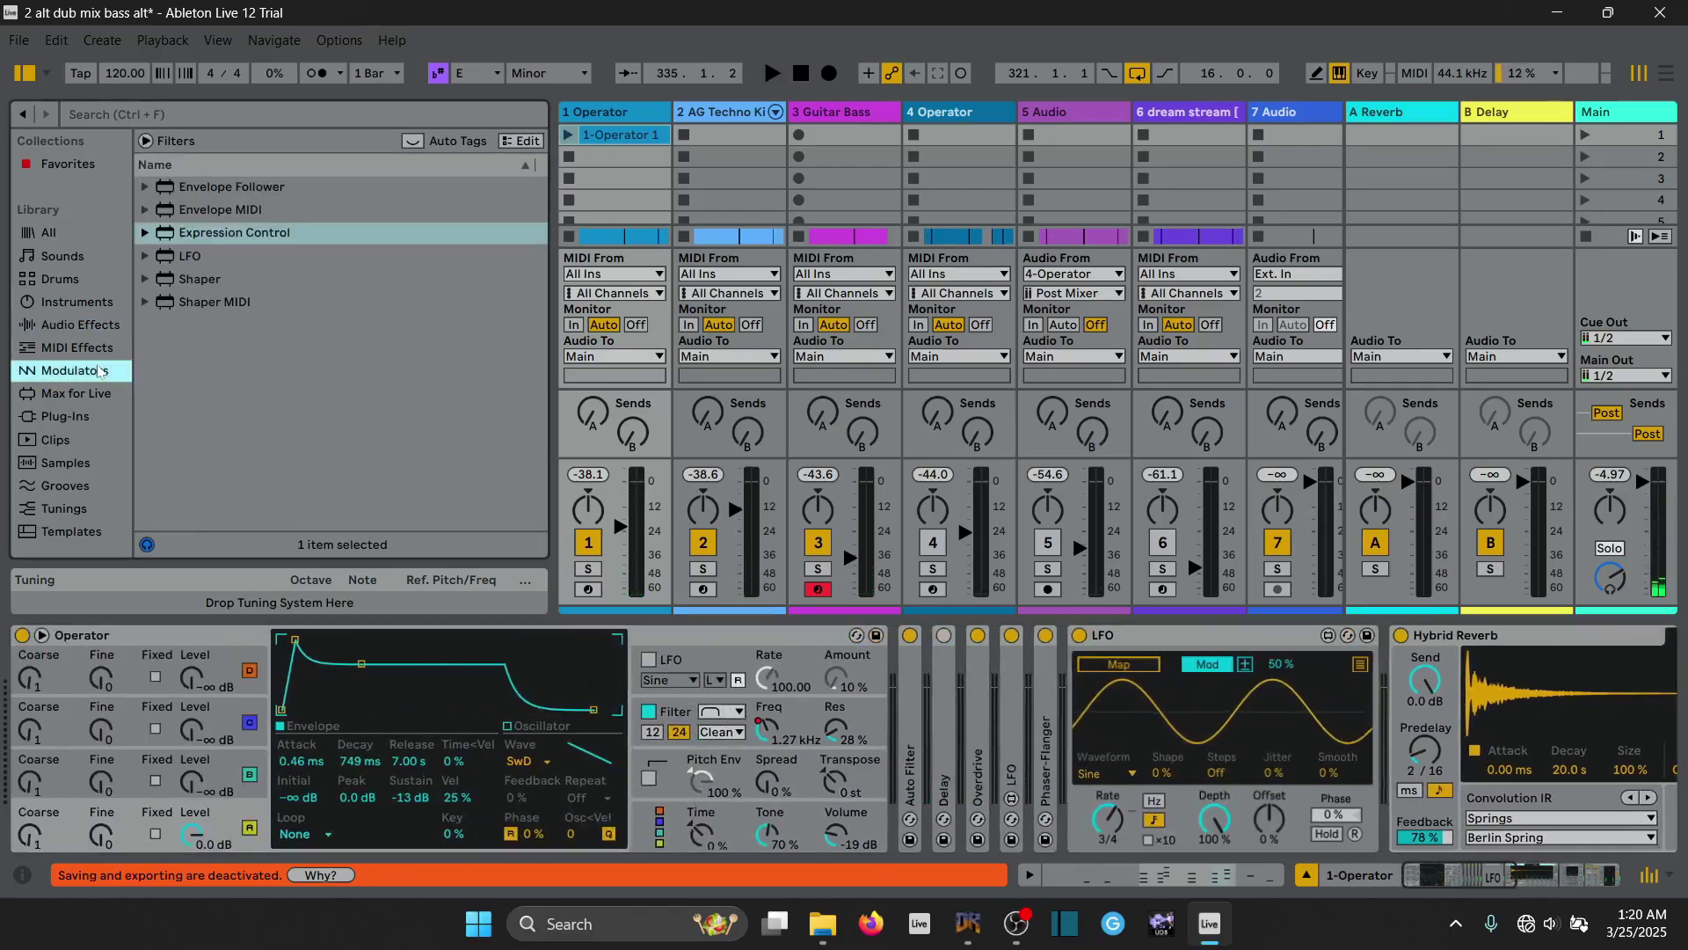
{"action": "left_click", "coordinate": [196, 230]}
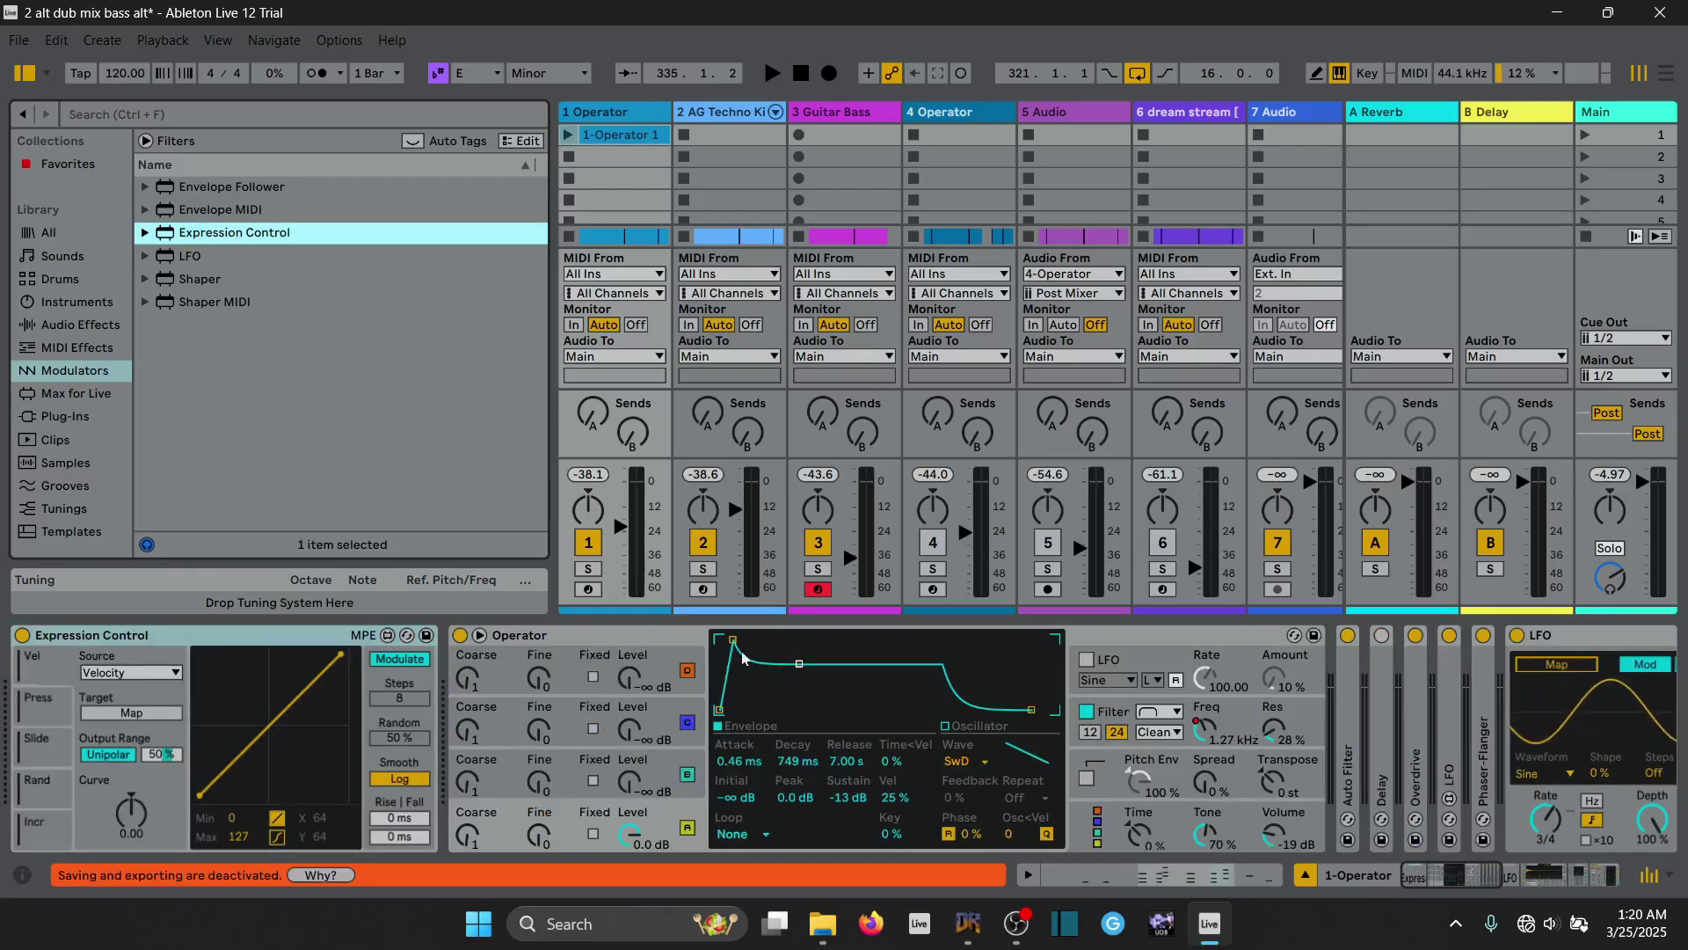
{"action": "double_click", "coordinate": [780, 637]}
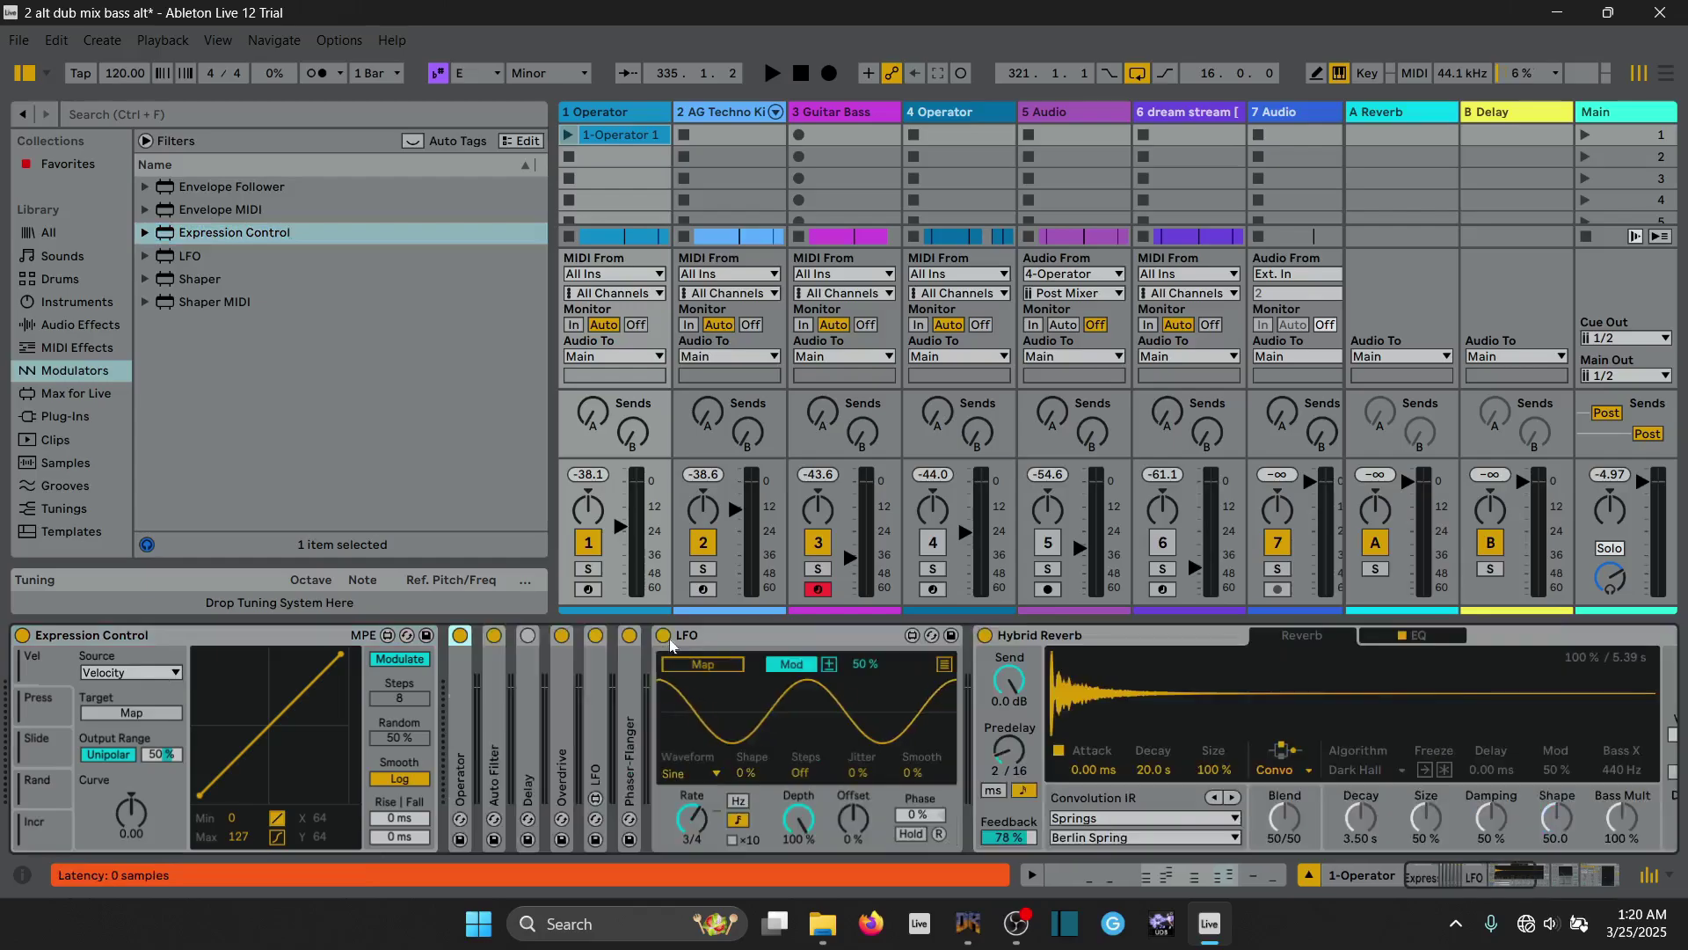
{"action": "double_click", "coordinate": [781, 637]}
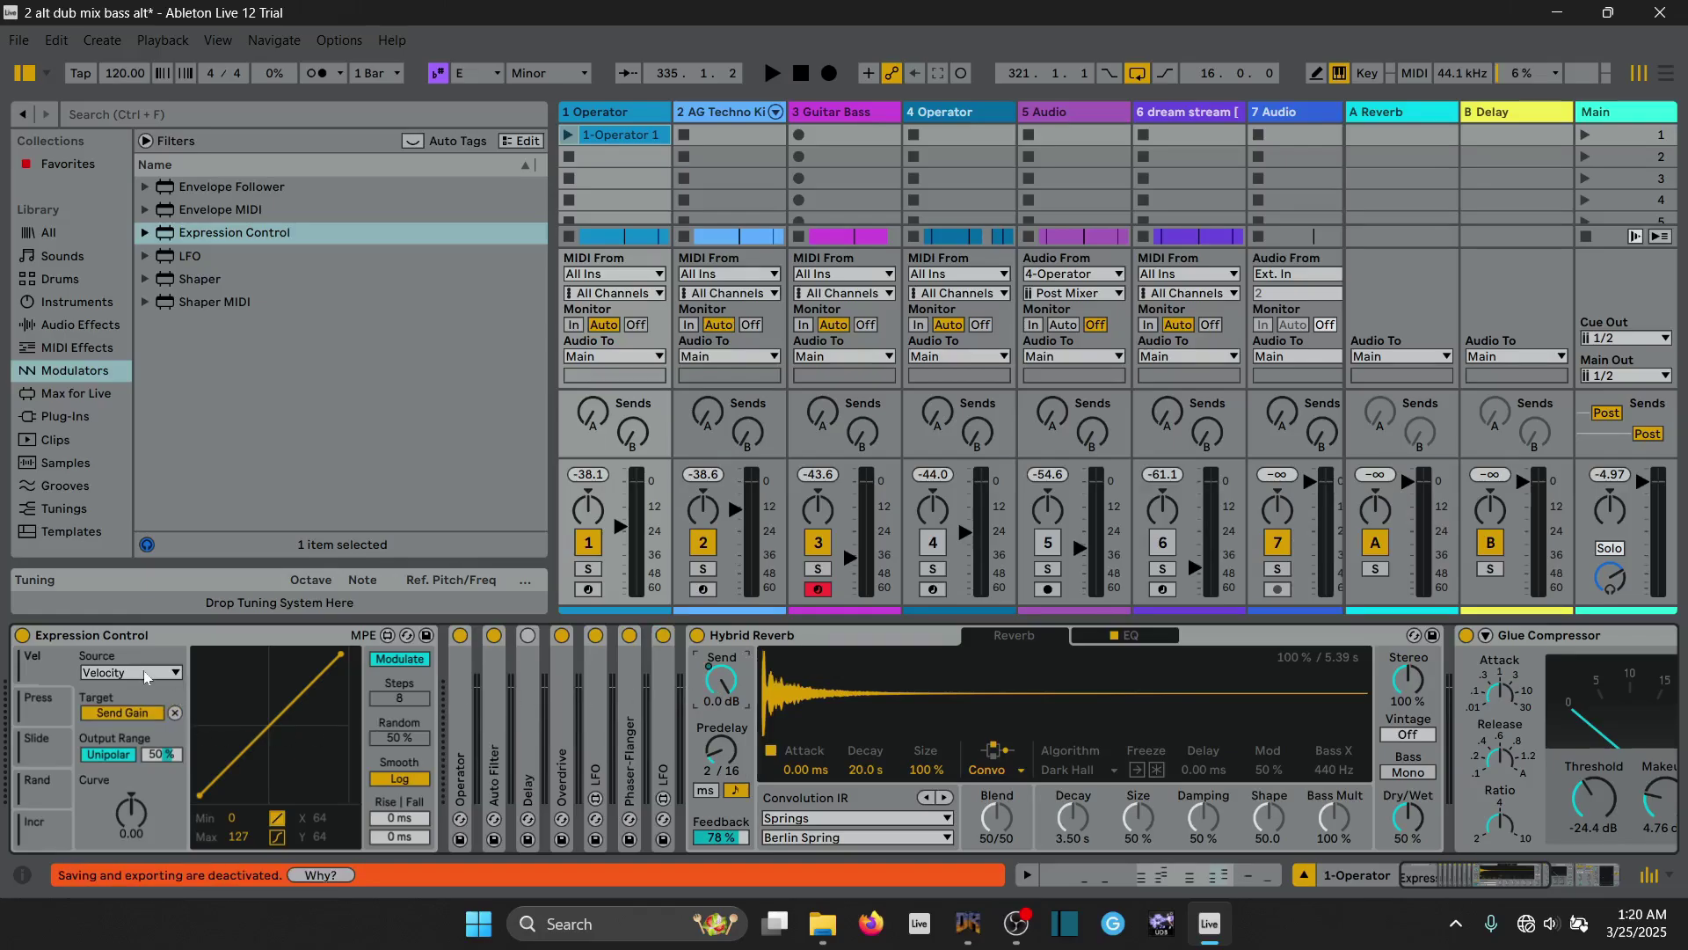
Open the 1-Operator clip in the arrangement to examine its note velocities during loop playback.
{"action": "key", "text": "Tab"}
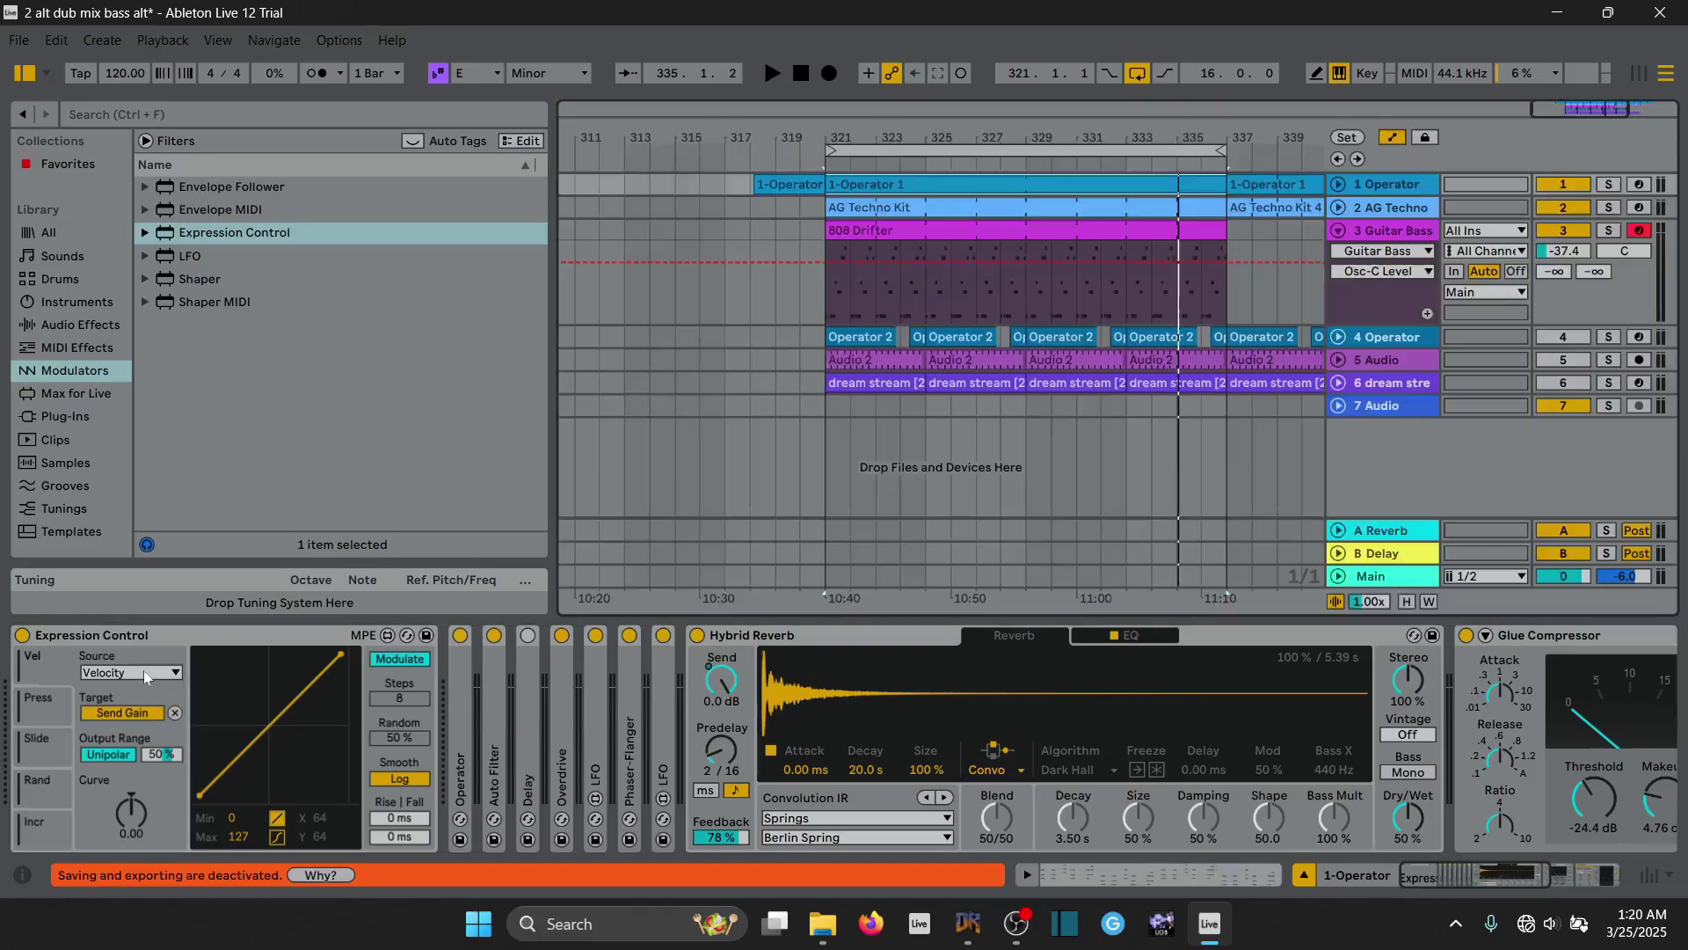
{"action": "double_click", "coordinate": [941, 192]}
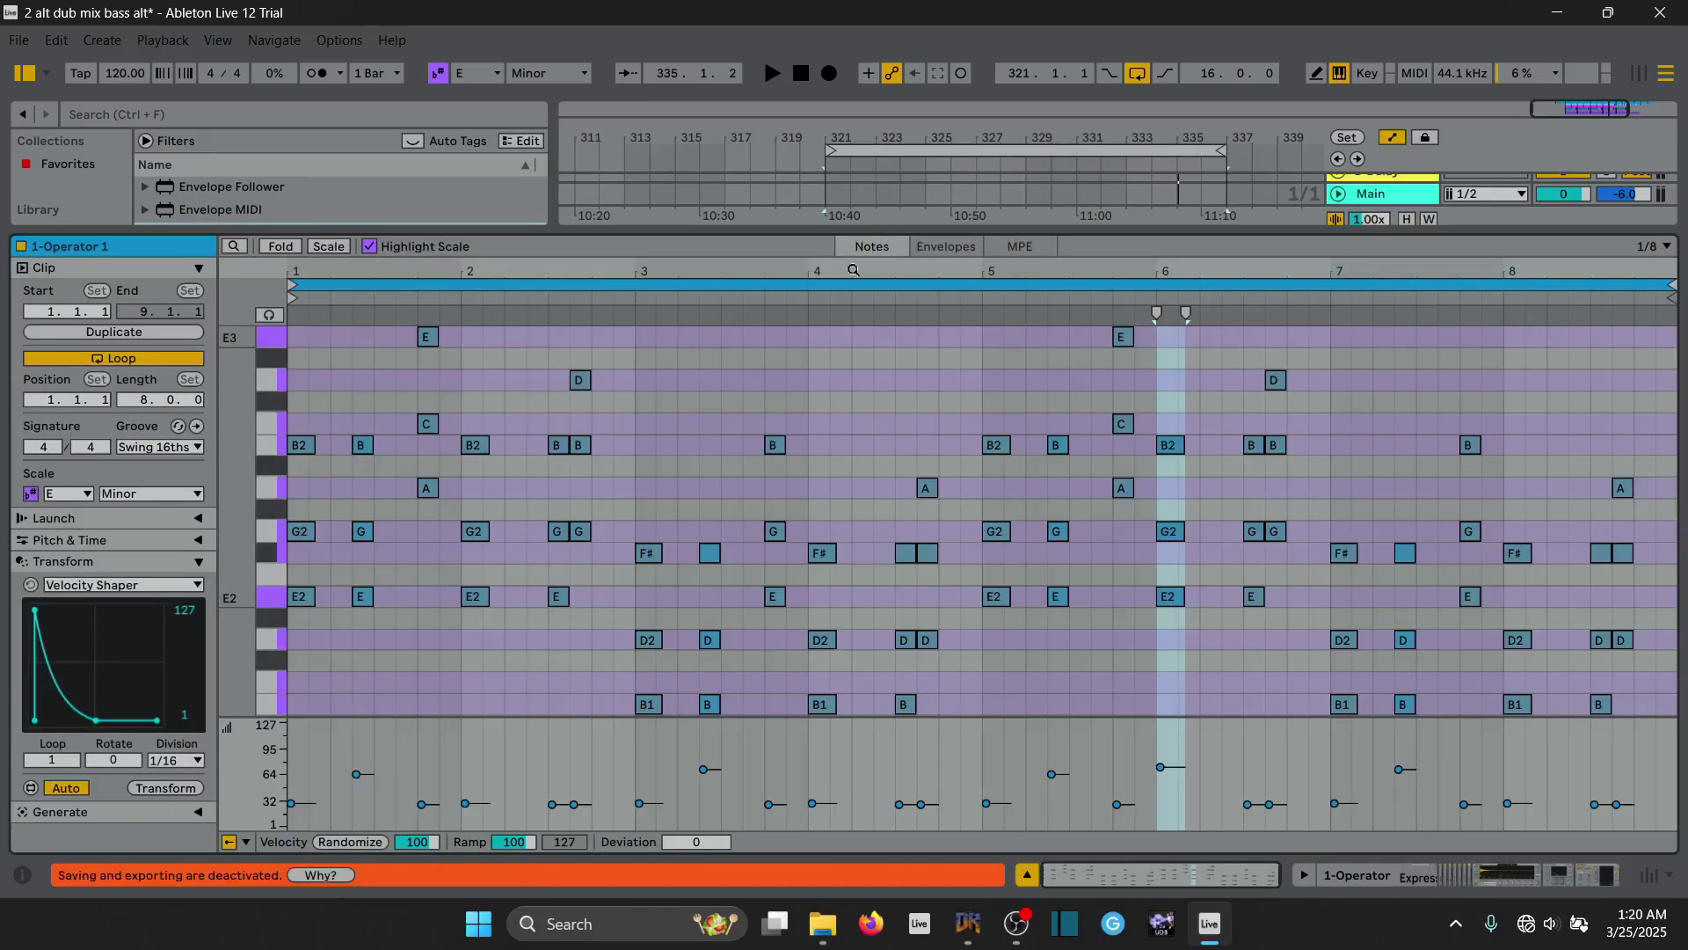
{"action": "key", "text": "space"}
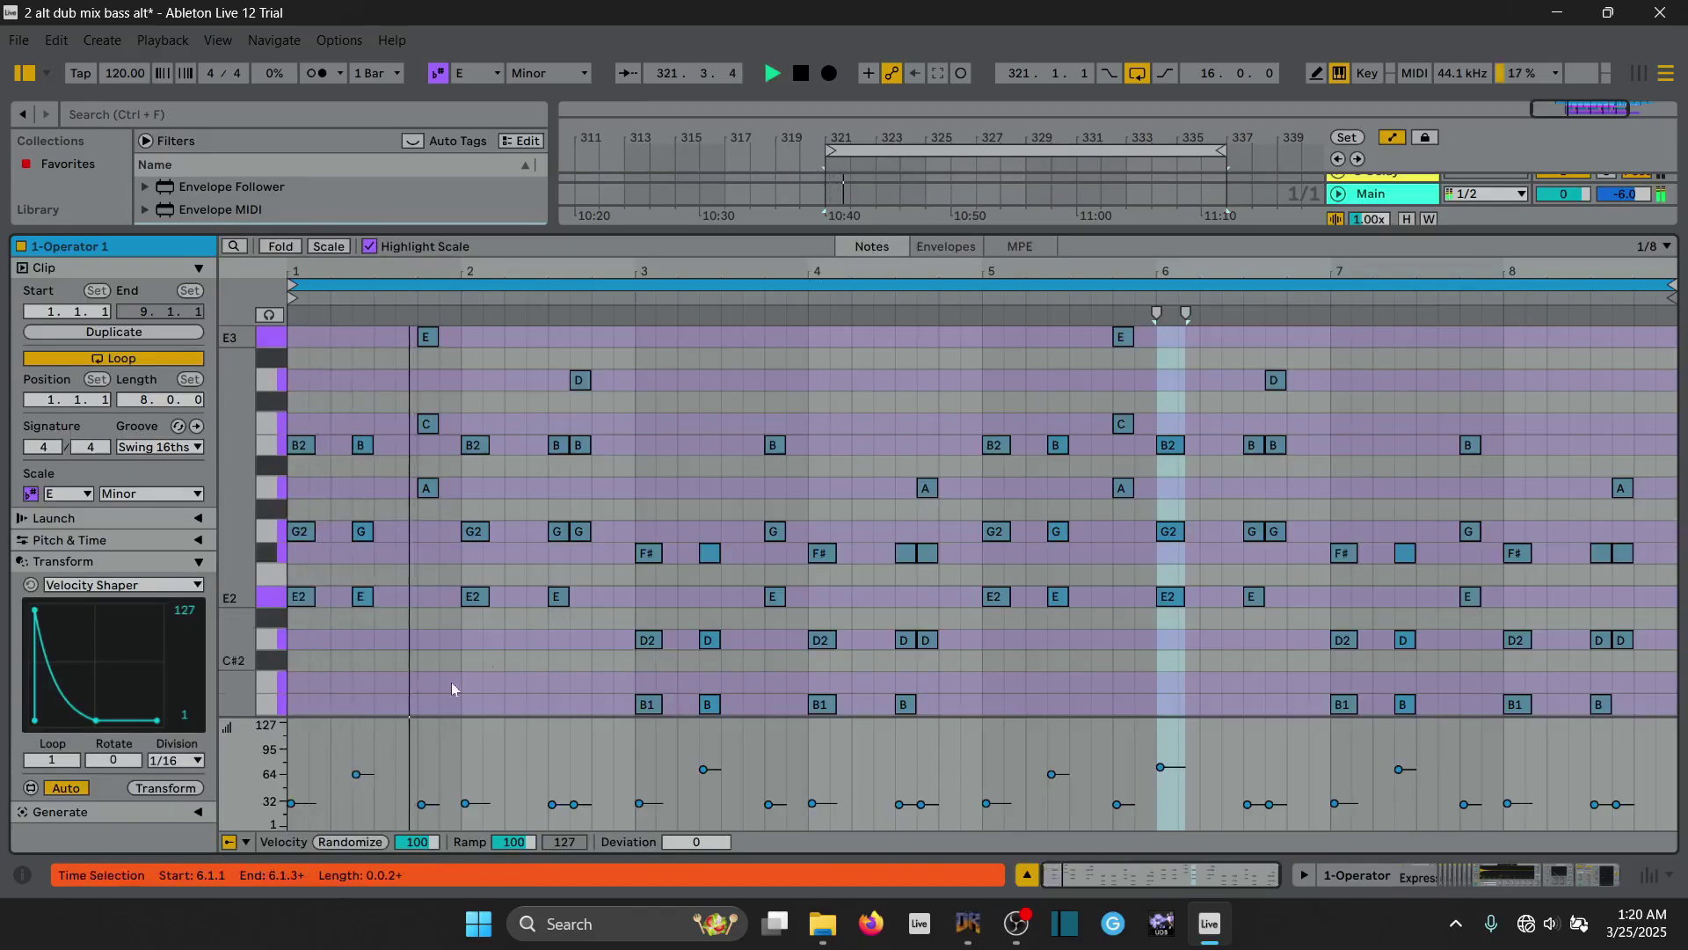
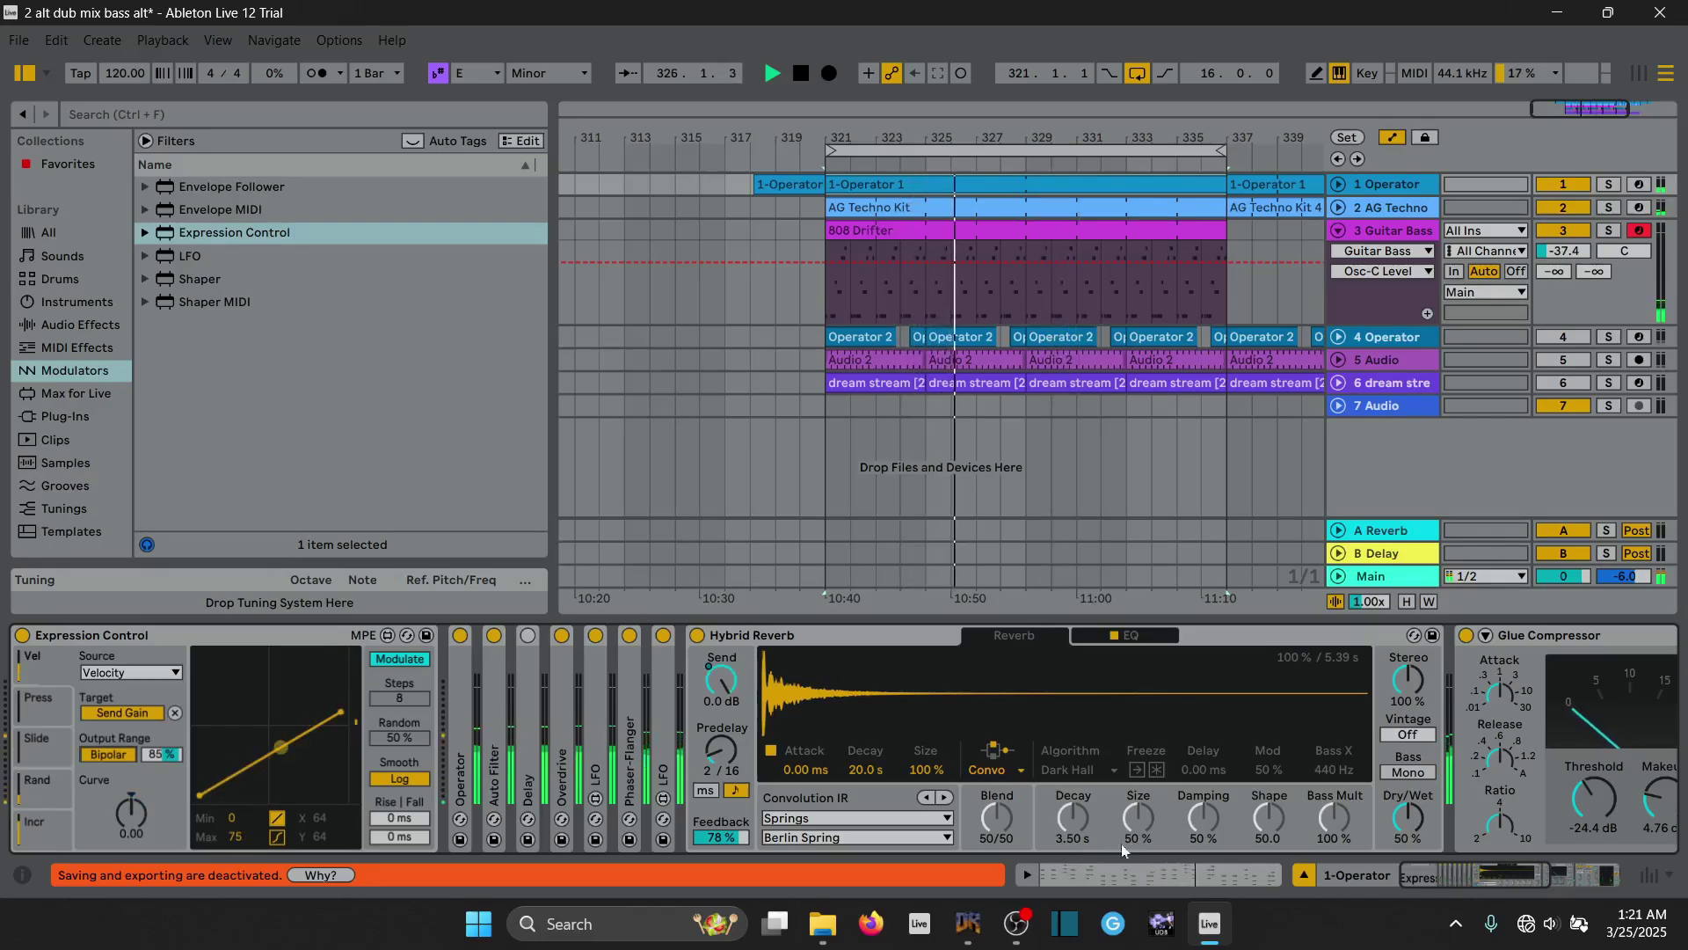
Disarm and collapse the Guitar Bass track, and expand the 1 Operator track in the arrangement.
{"action": "left_click", "coordinate": [1640, 231]}
{"action": "left_click", "coordinate": [1342, 232]}
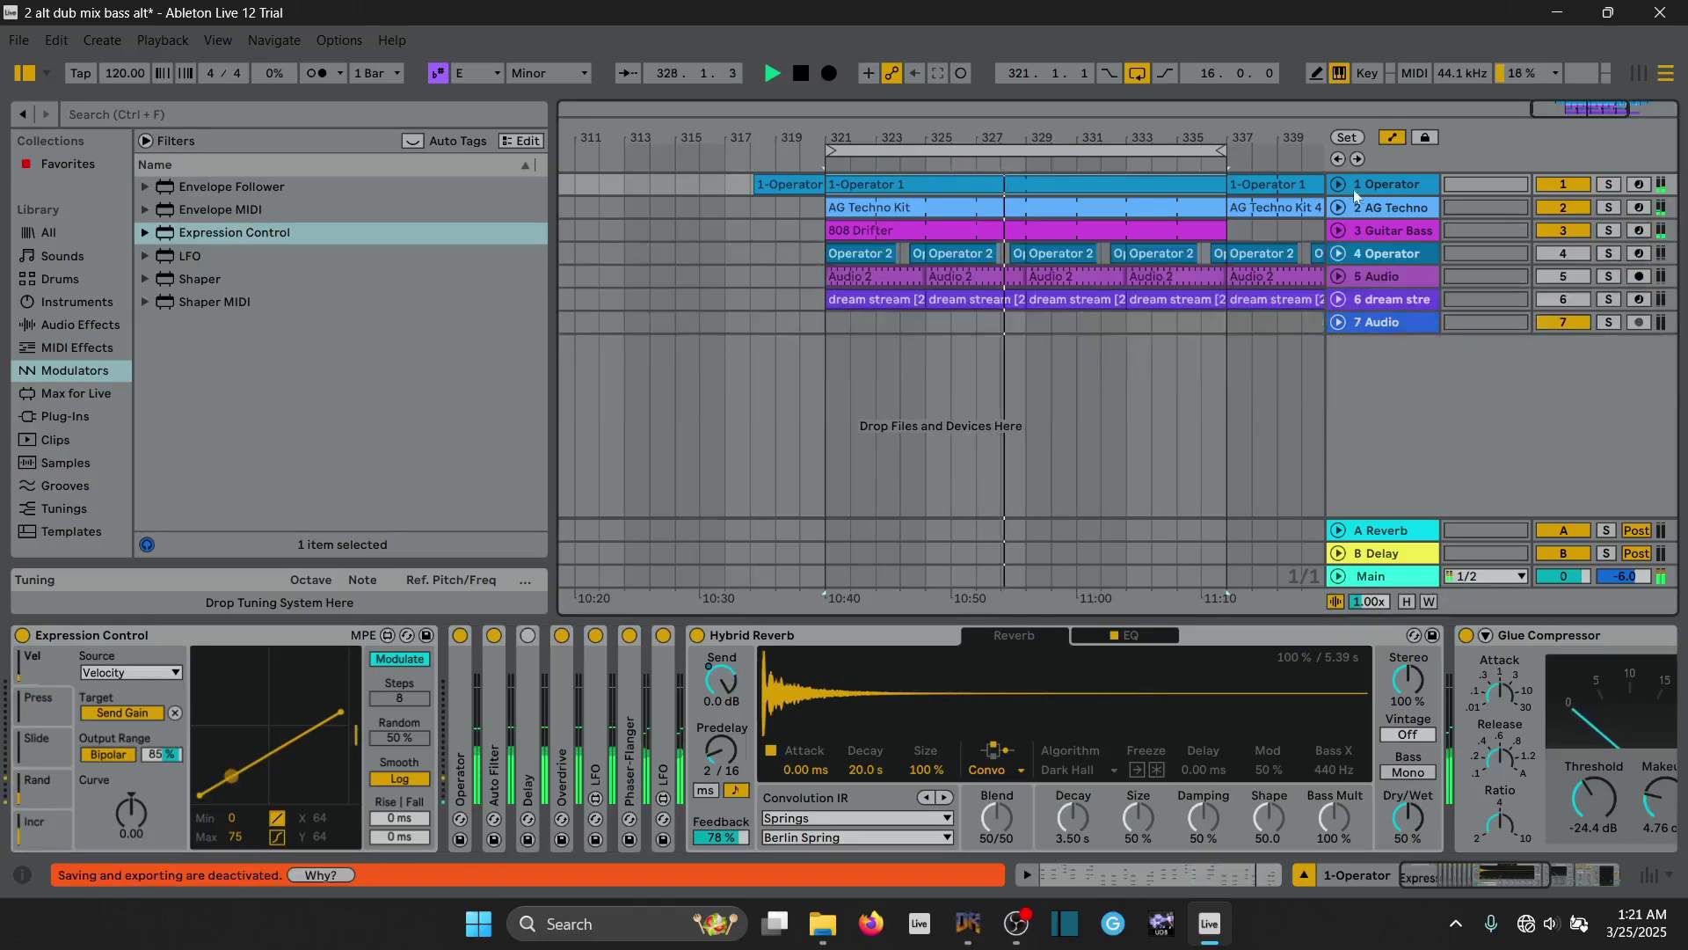
{"action": "left_click", "coordinate": [1341, 187]}
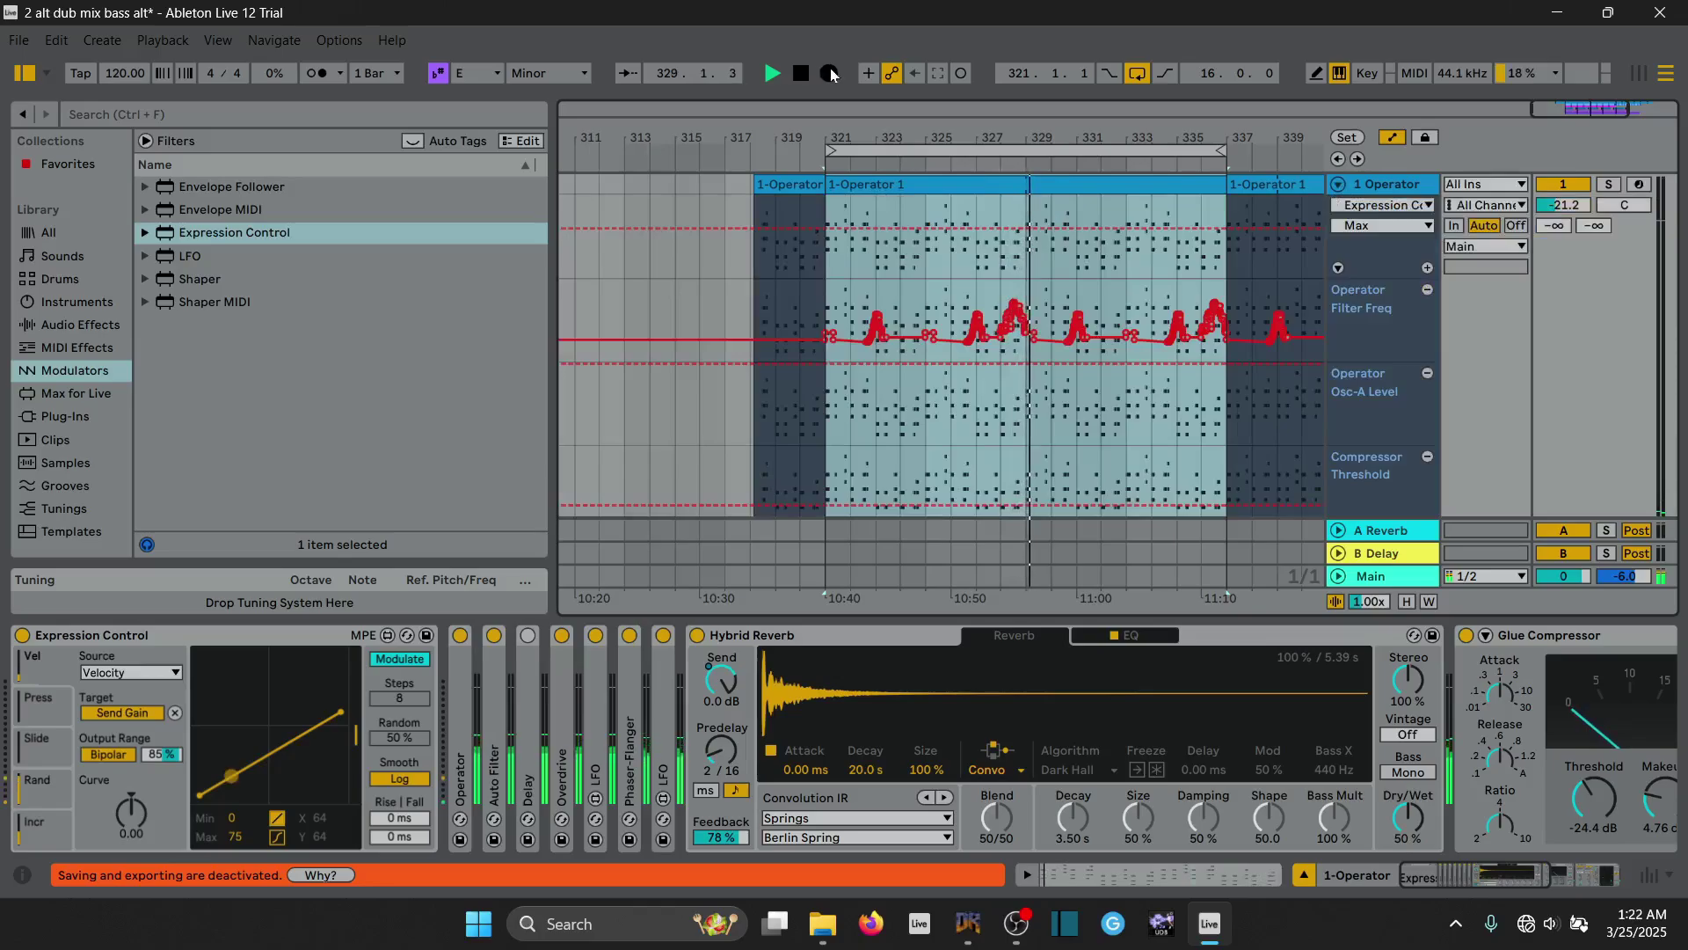
Record arrangement automation for the Hybrid Reverb's Feedback, sweeping it up and down over the loop, and stop recording.
{"action": "left_click", "coordinate": [830, 70]}
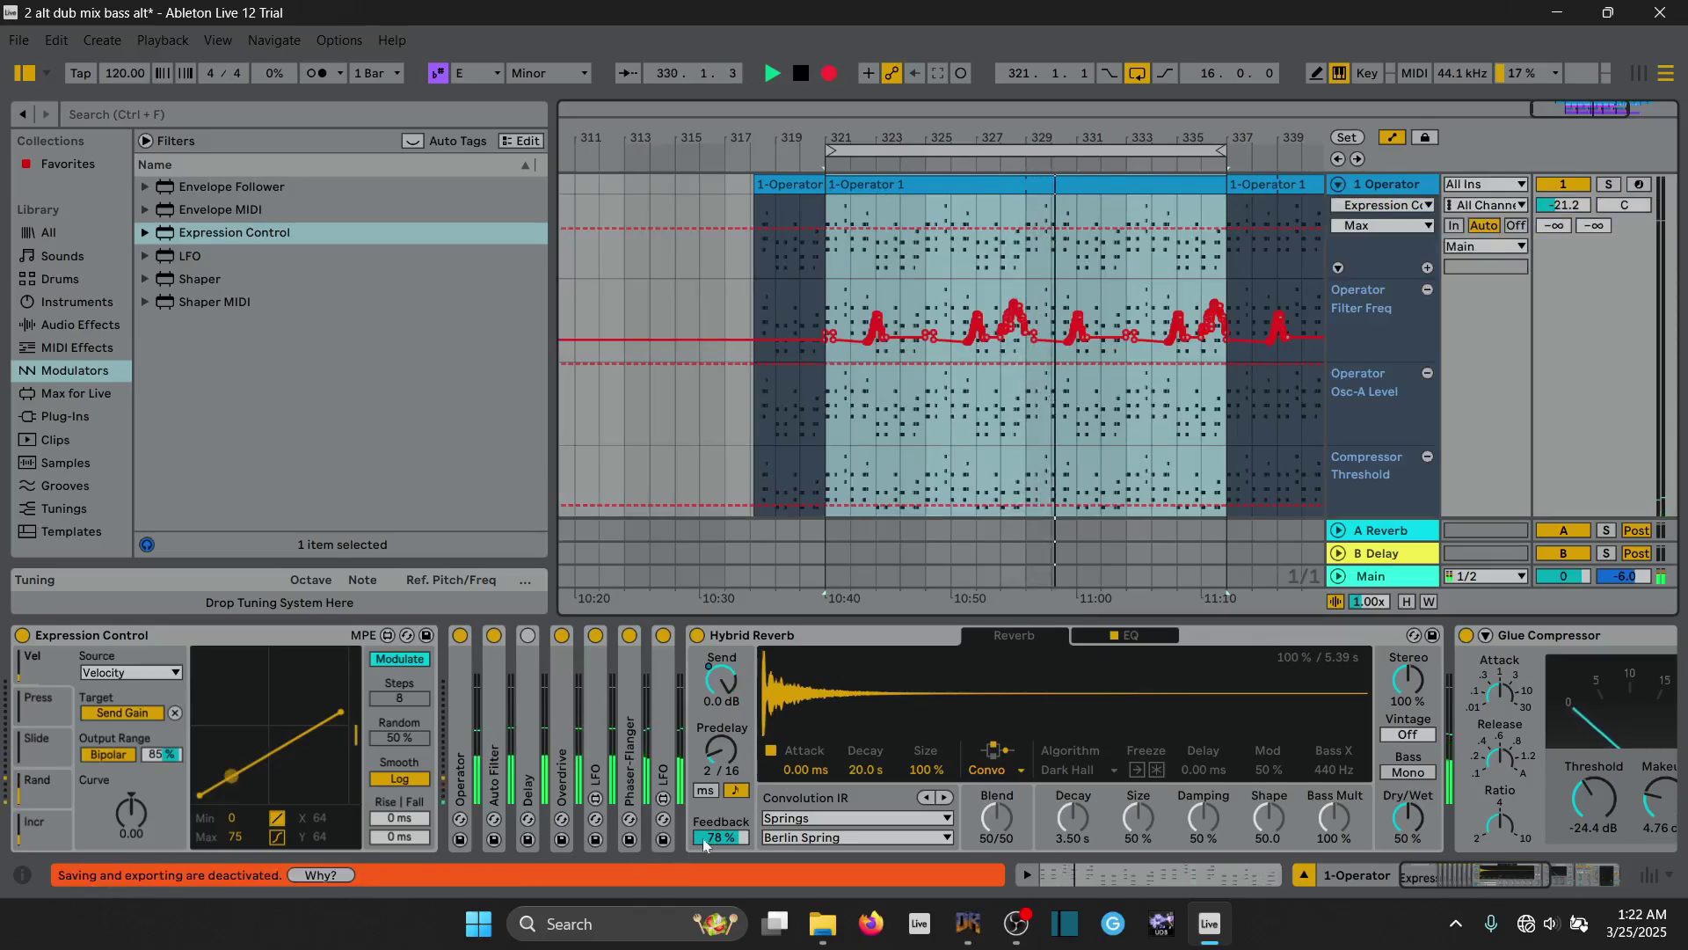
{"action": "left_click_drag", "start_coordinate": [721, 837], "coordinate": [721, 866]}
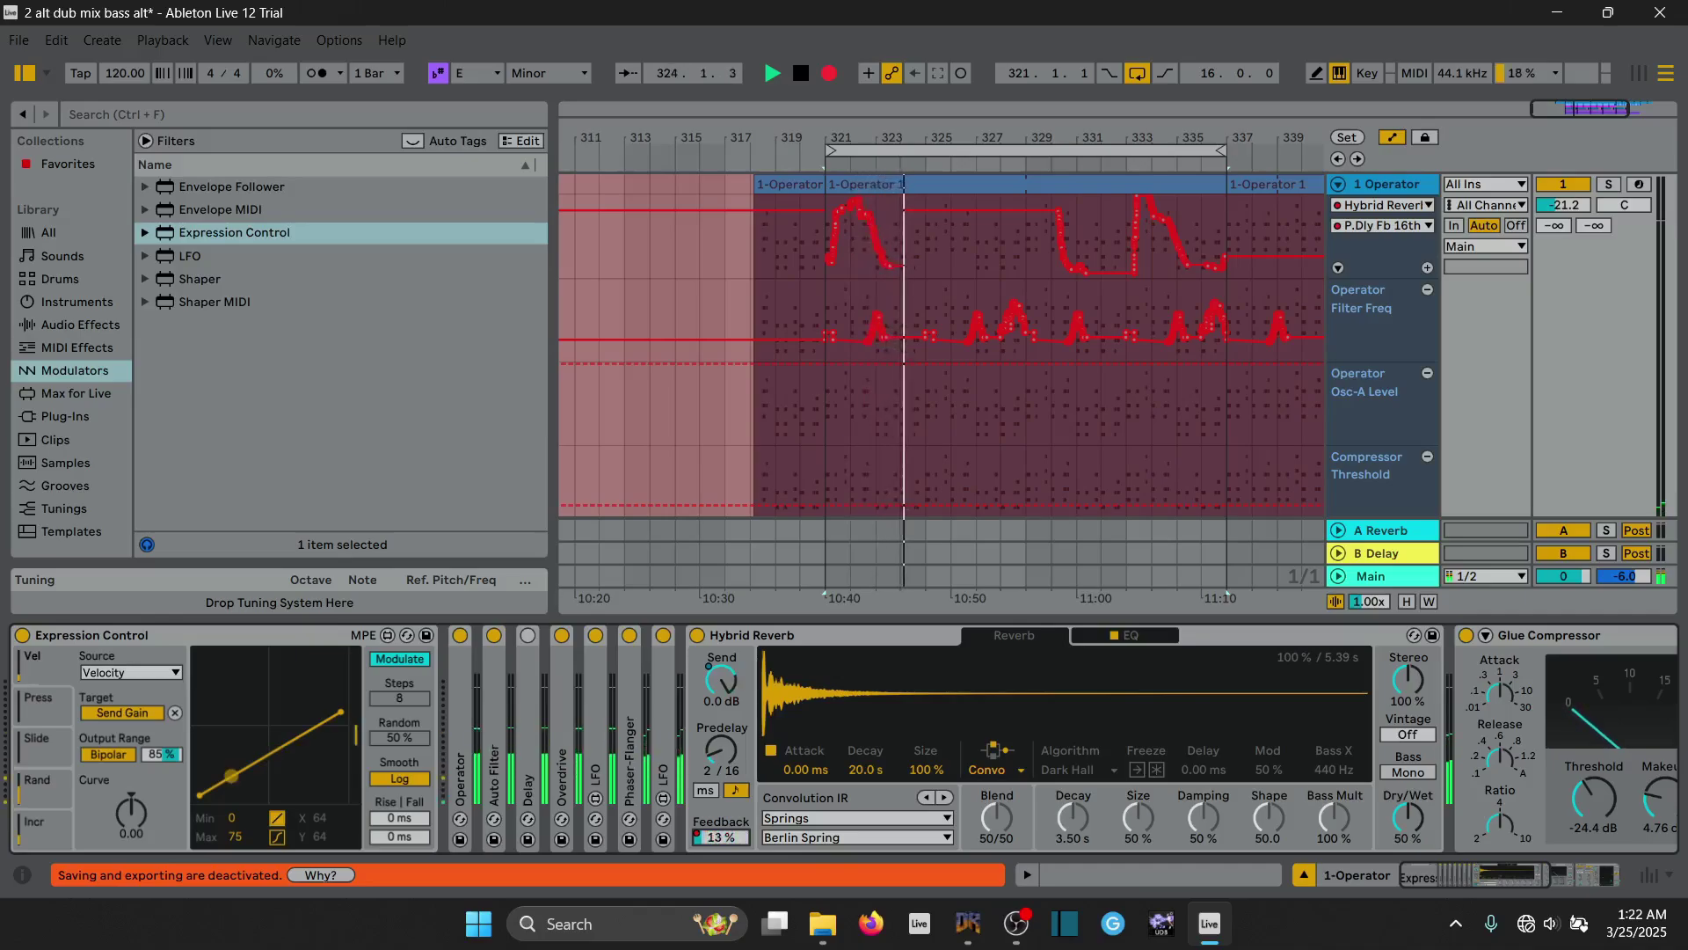
{"action": "left_click_drag", "start_coordinate": [713, 839], "coordinate": [797, 765]}
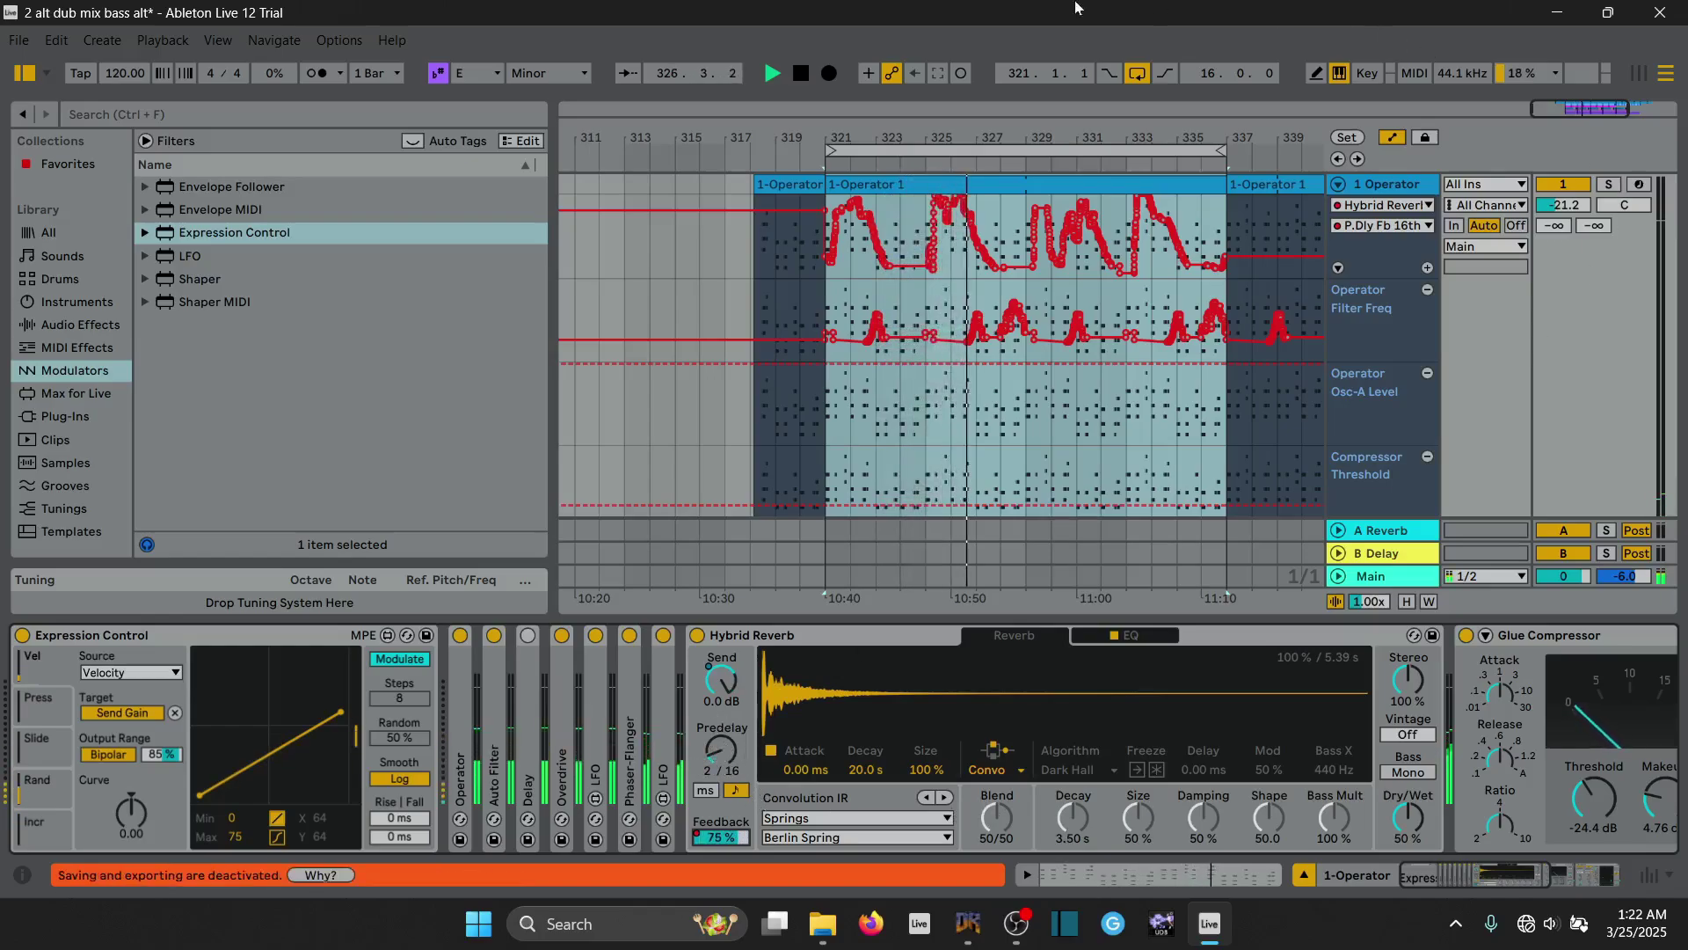
Record arrangement automation for the Hybrid Reverb's synced Predelay, switching between 2/16 and 3/16, and stop recording.
{"action": "left_click", "coordinate": [830, 72]}
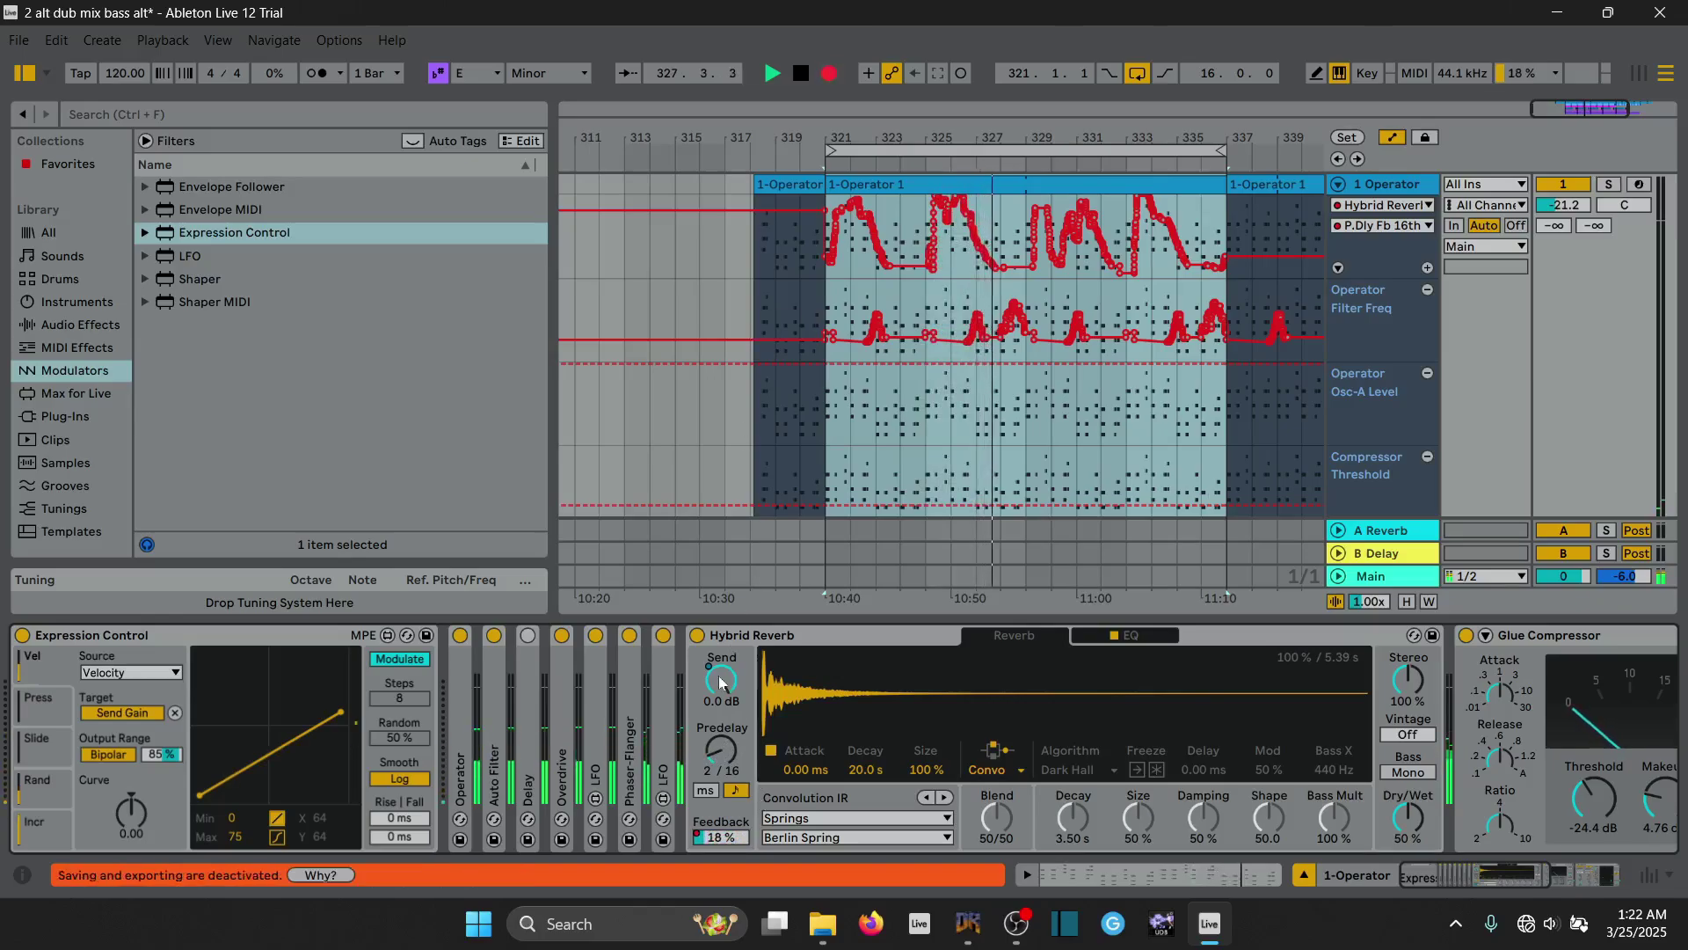
{"action": "left_click", "coordinate": [725, 752]}
{"action": "left_click_drag", "start_coordinate": [722, 751], "coordinate": [721, 743]}
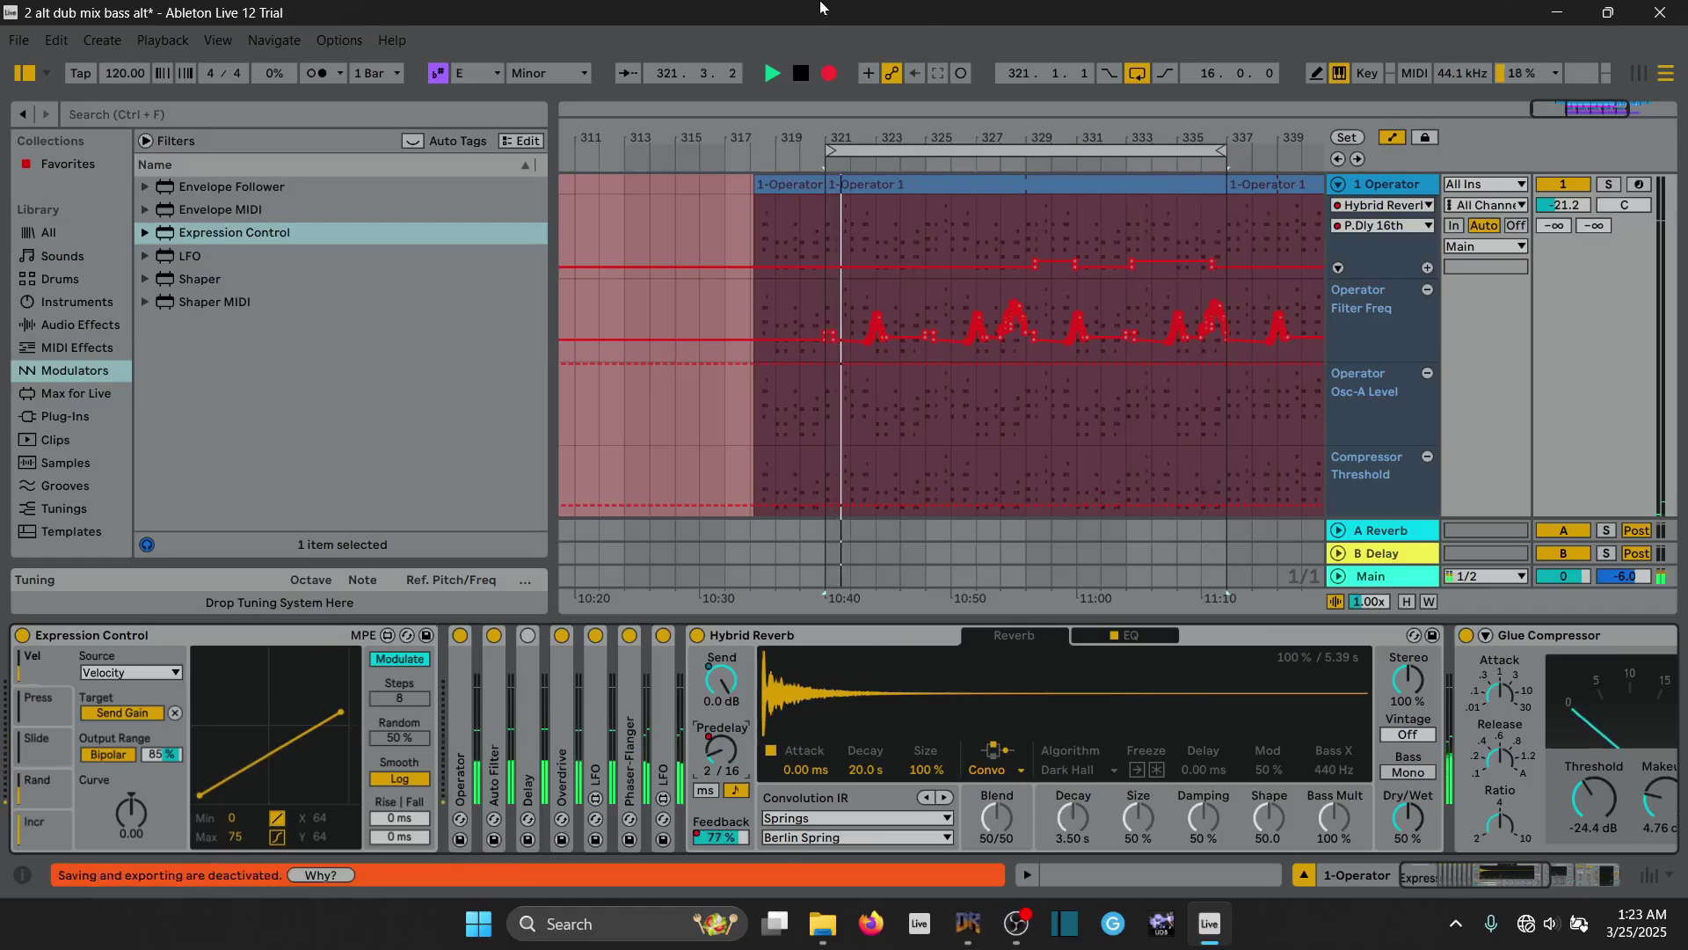
{"action": "left_click", "coordinate": [826, 65]}
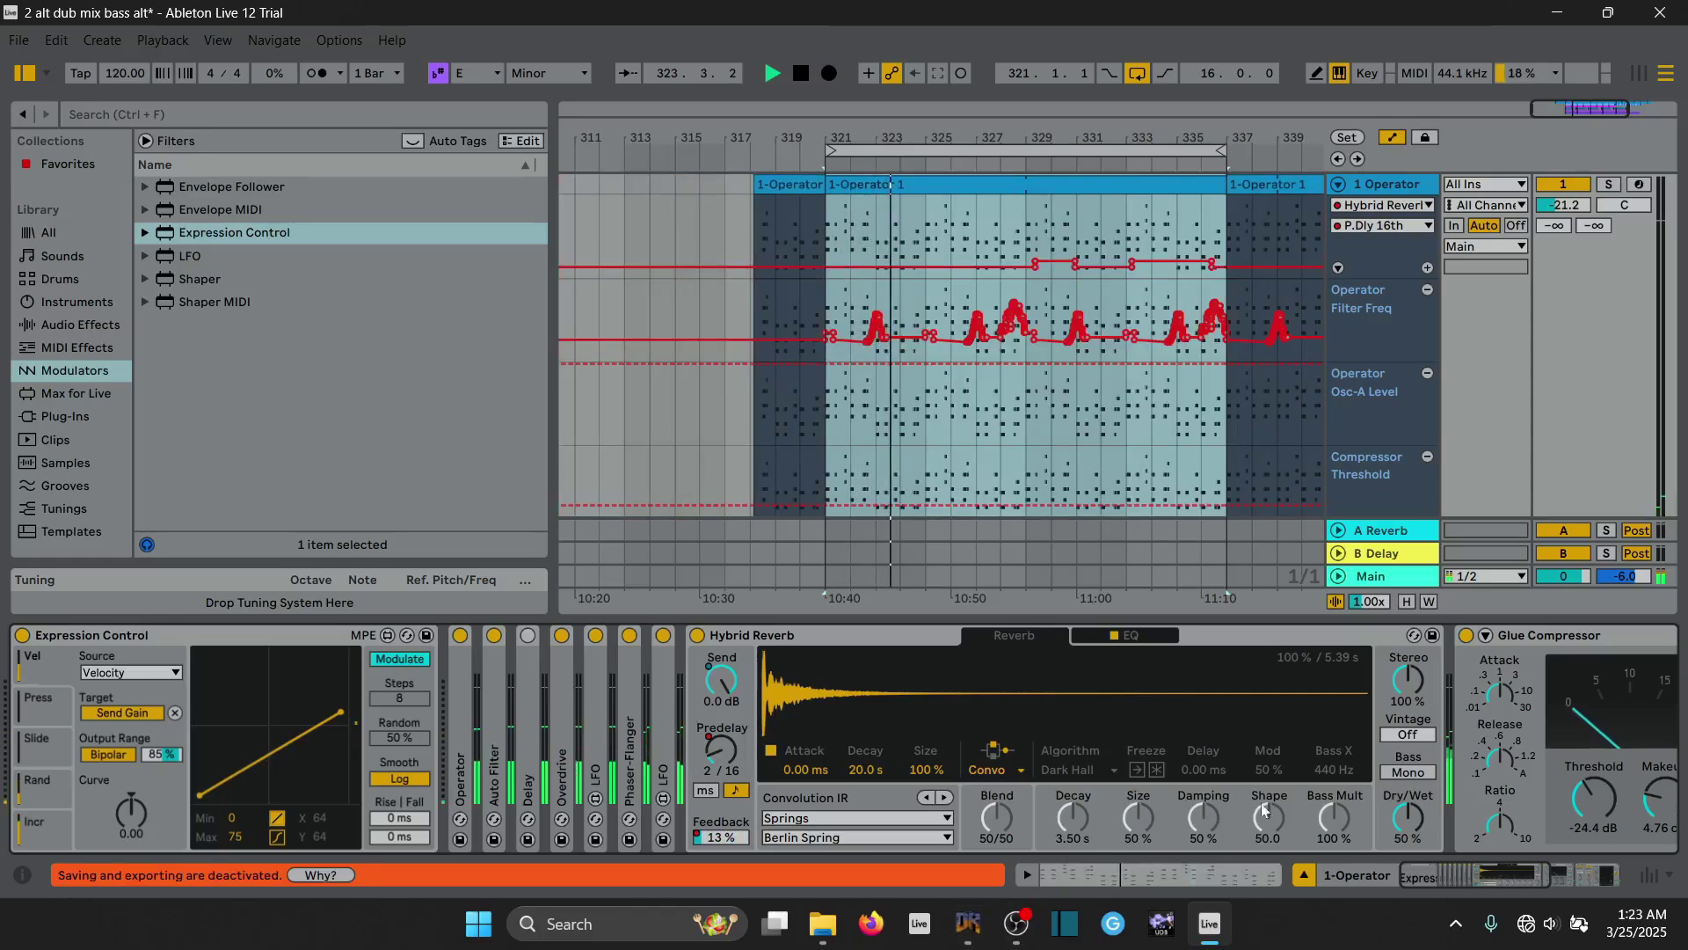
Set the Hybrid Reverb's routing to Parallel.
{"action": "left_click", "coordinate": [998, 772]}
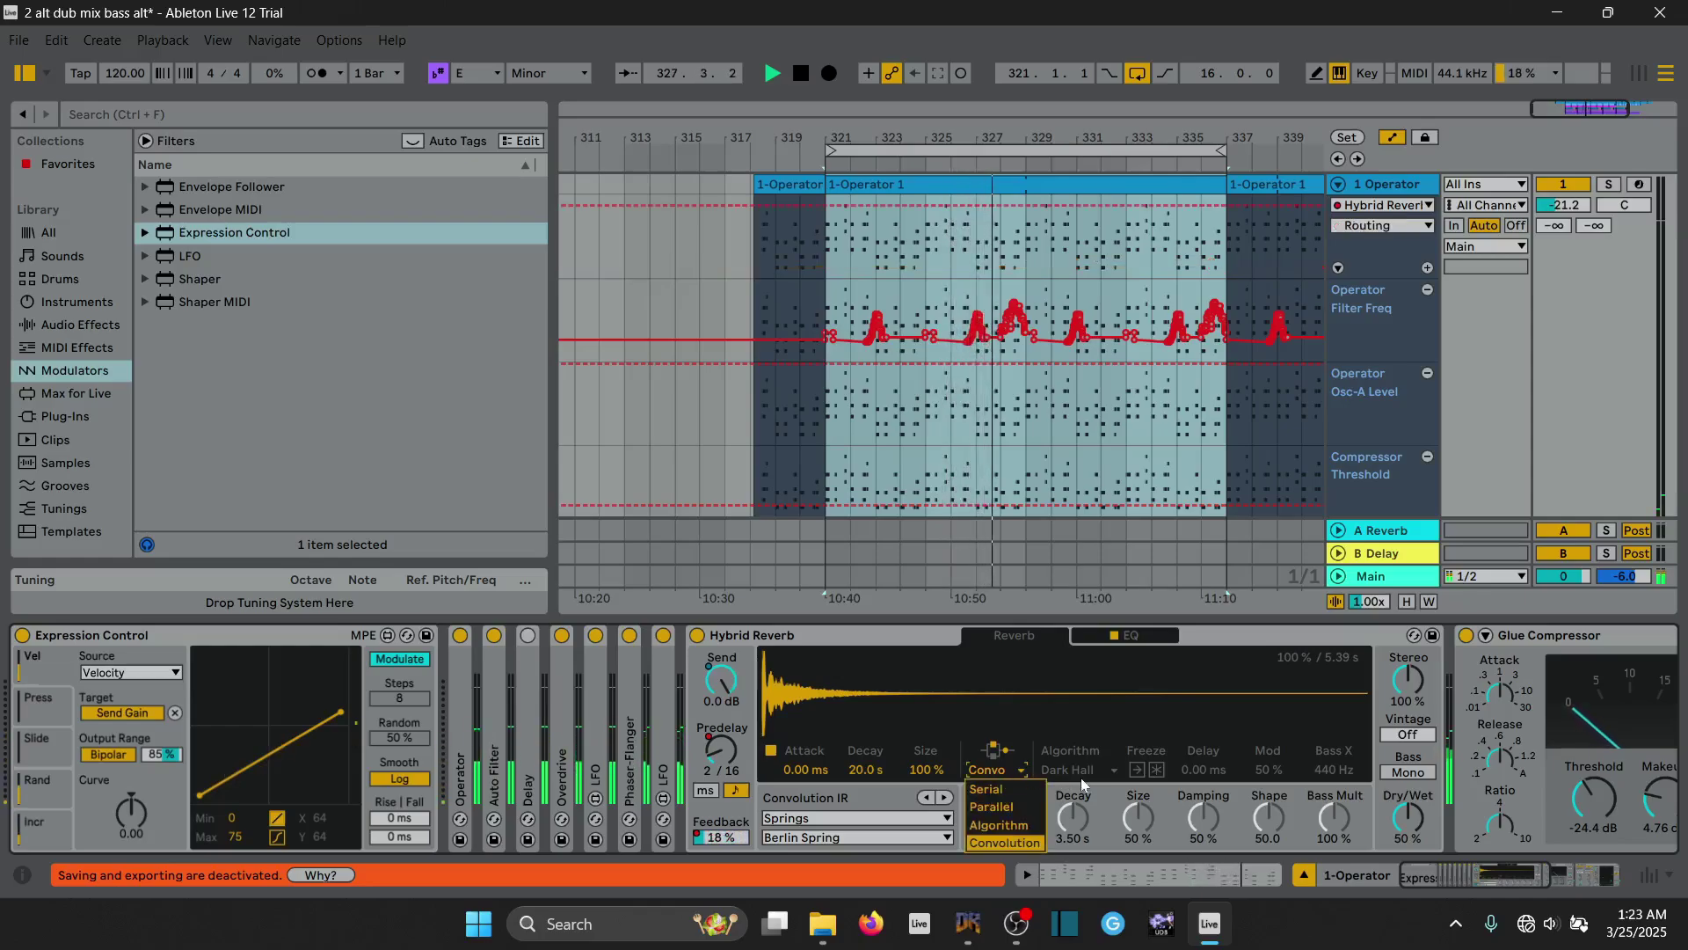
{"action": "left_click", "coordinate": [1013, 806]}
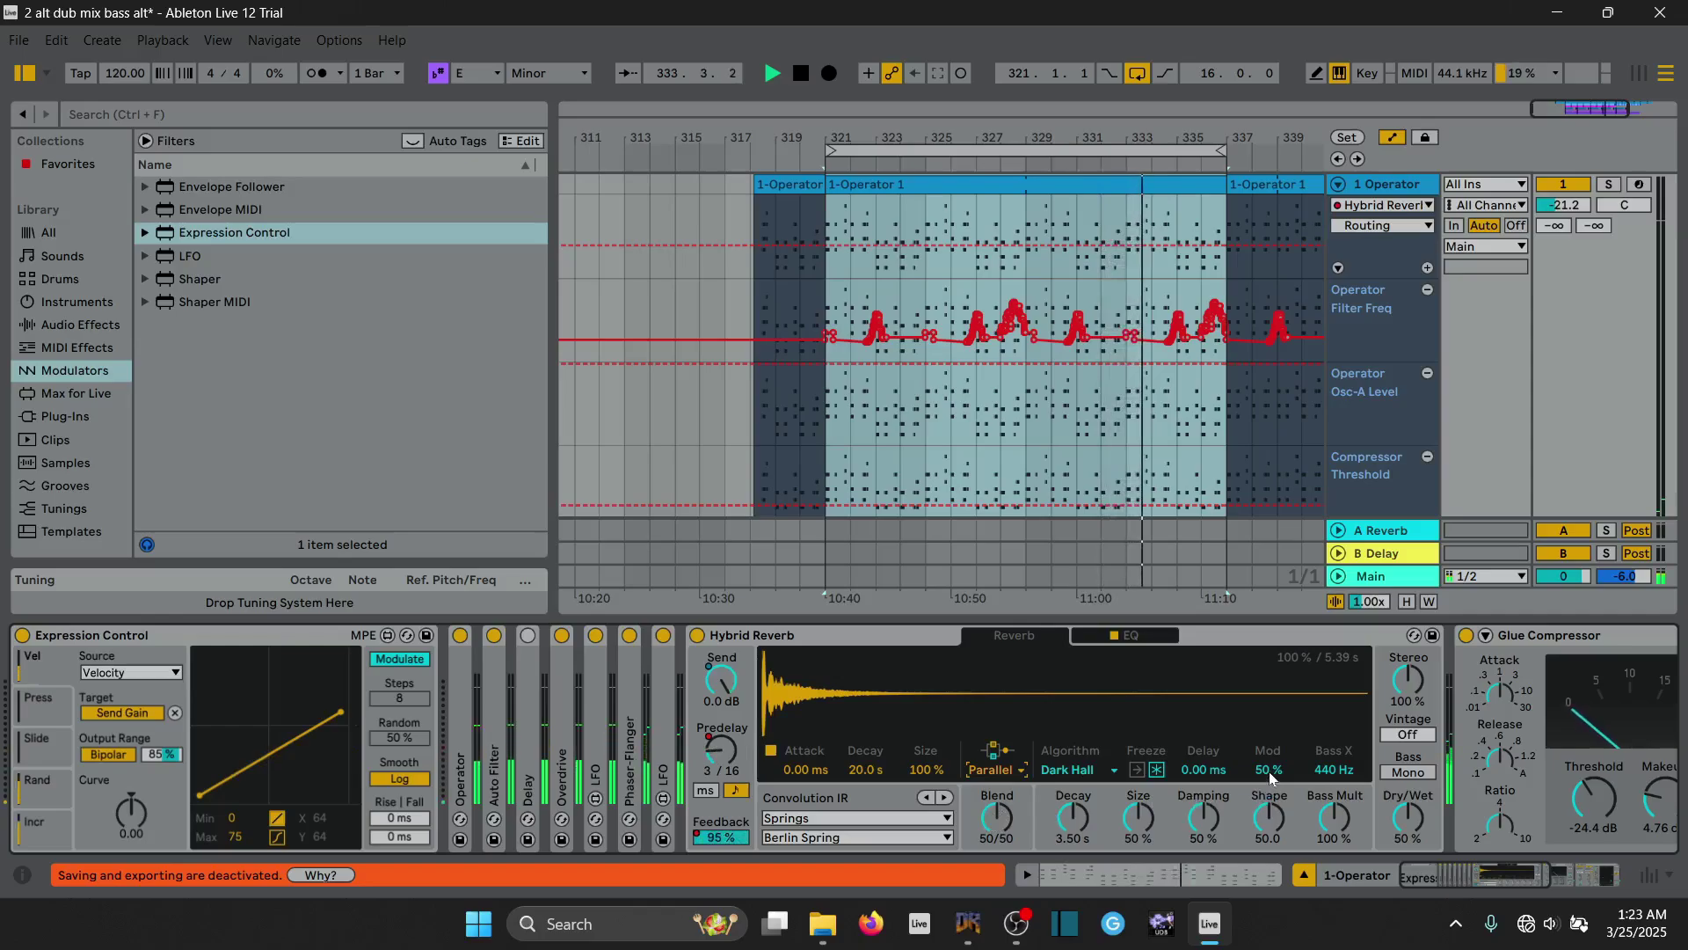
Audition the Quartz, Shimmer, Tides and Prism algorithms in turn, and return to Dark Hall.
{"action": "left_click", "coordinate": [1075, 771]}
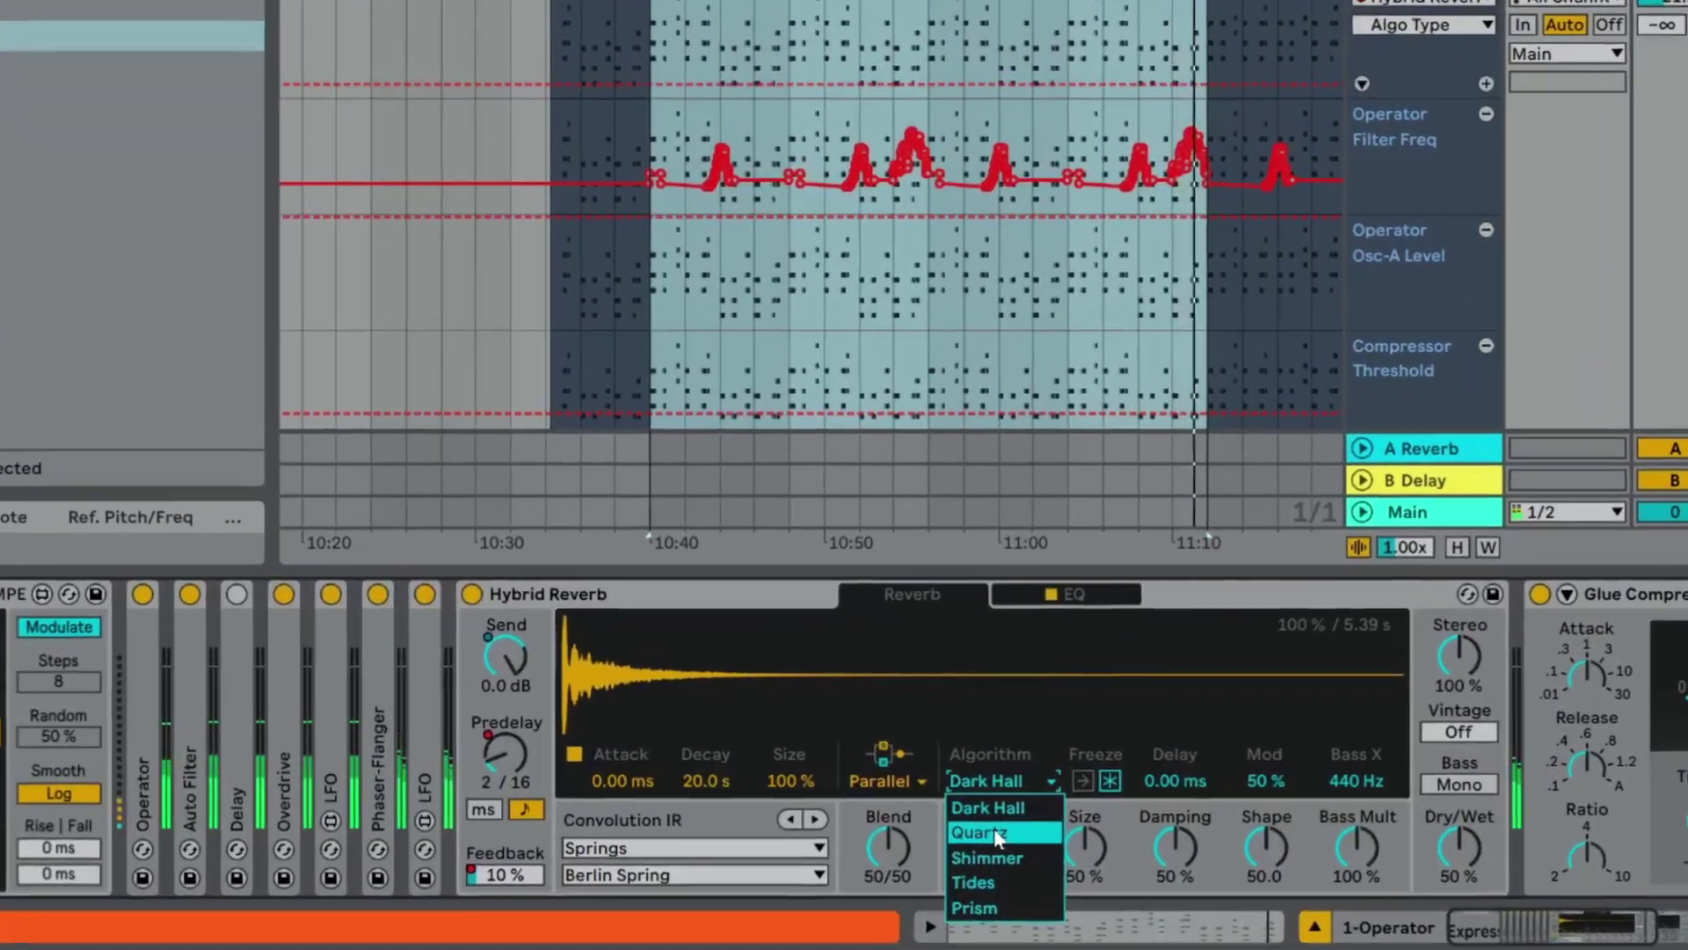
{"action": "left_click", "coordinate": [1075, 807]}
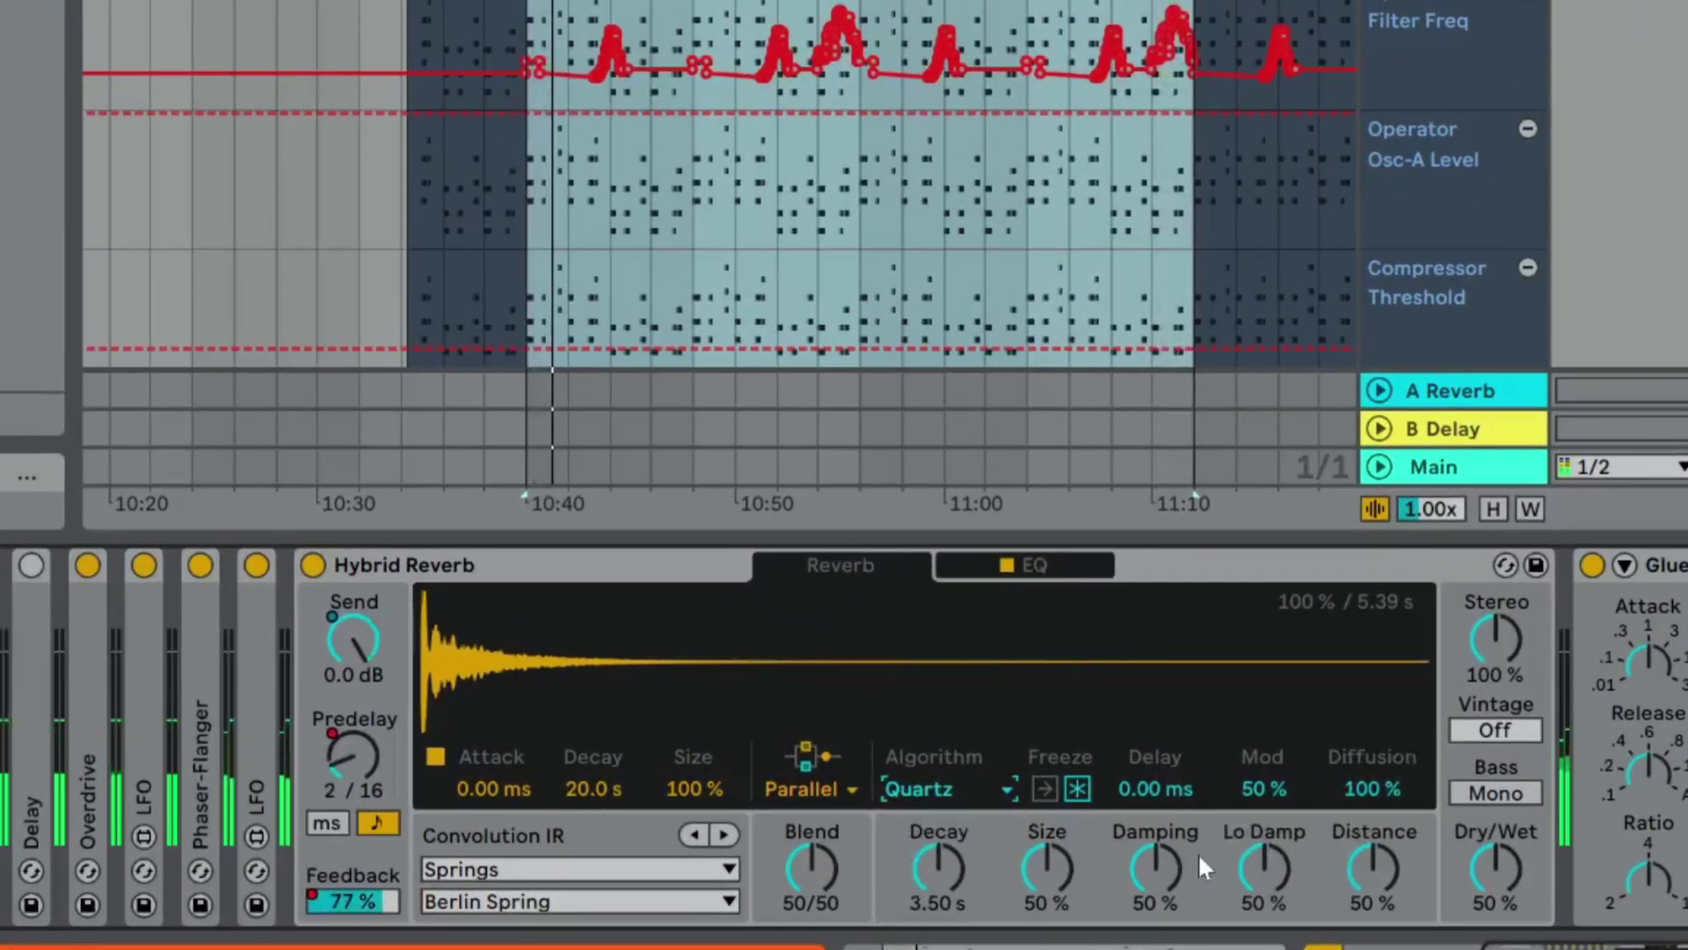
{"action": "left_click", "coordinate": [932, 788]}
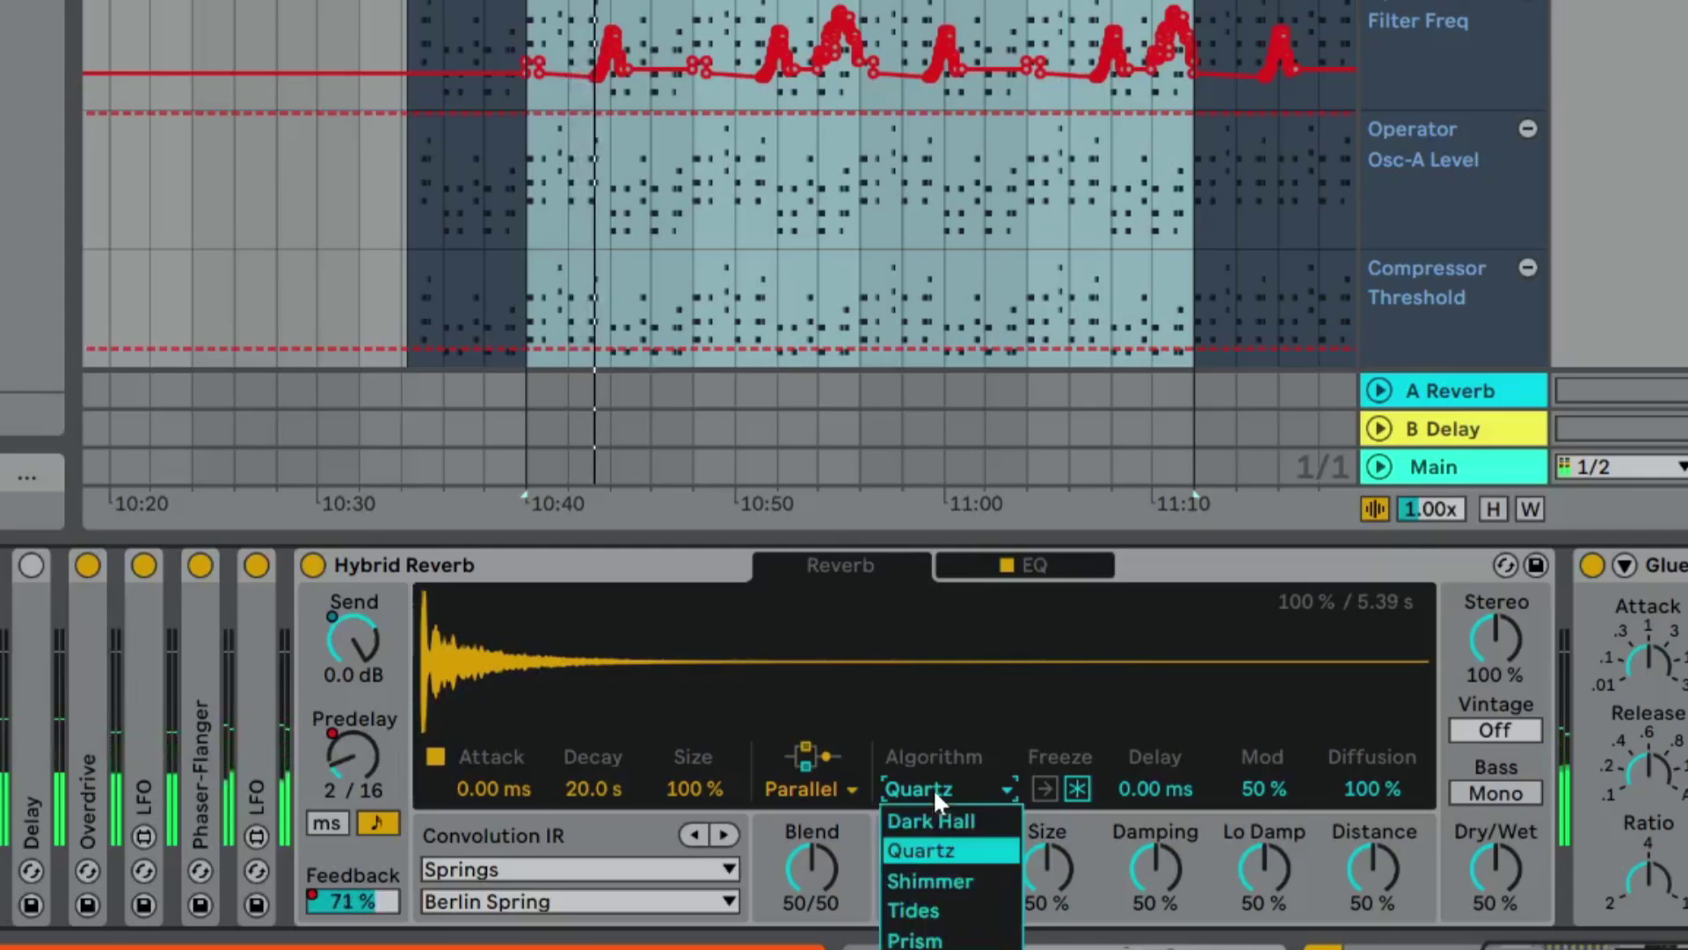
{"action": "left_click", "coordinate": [930, 876]}
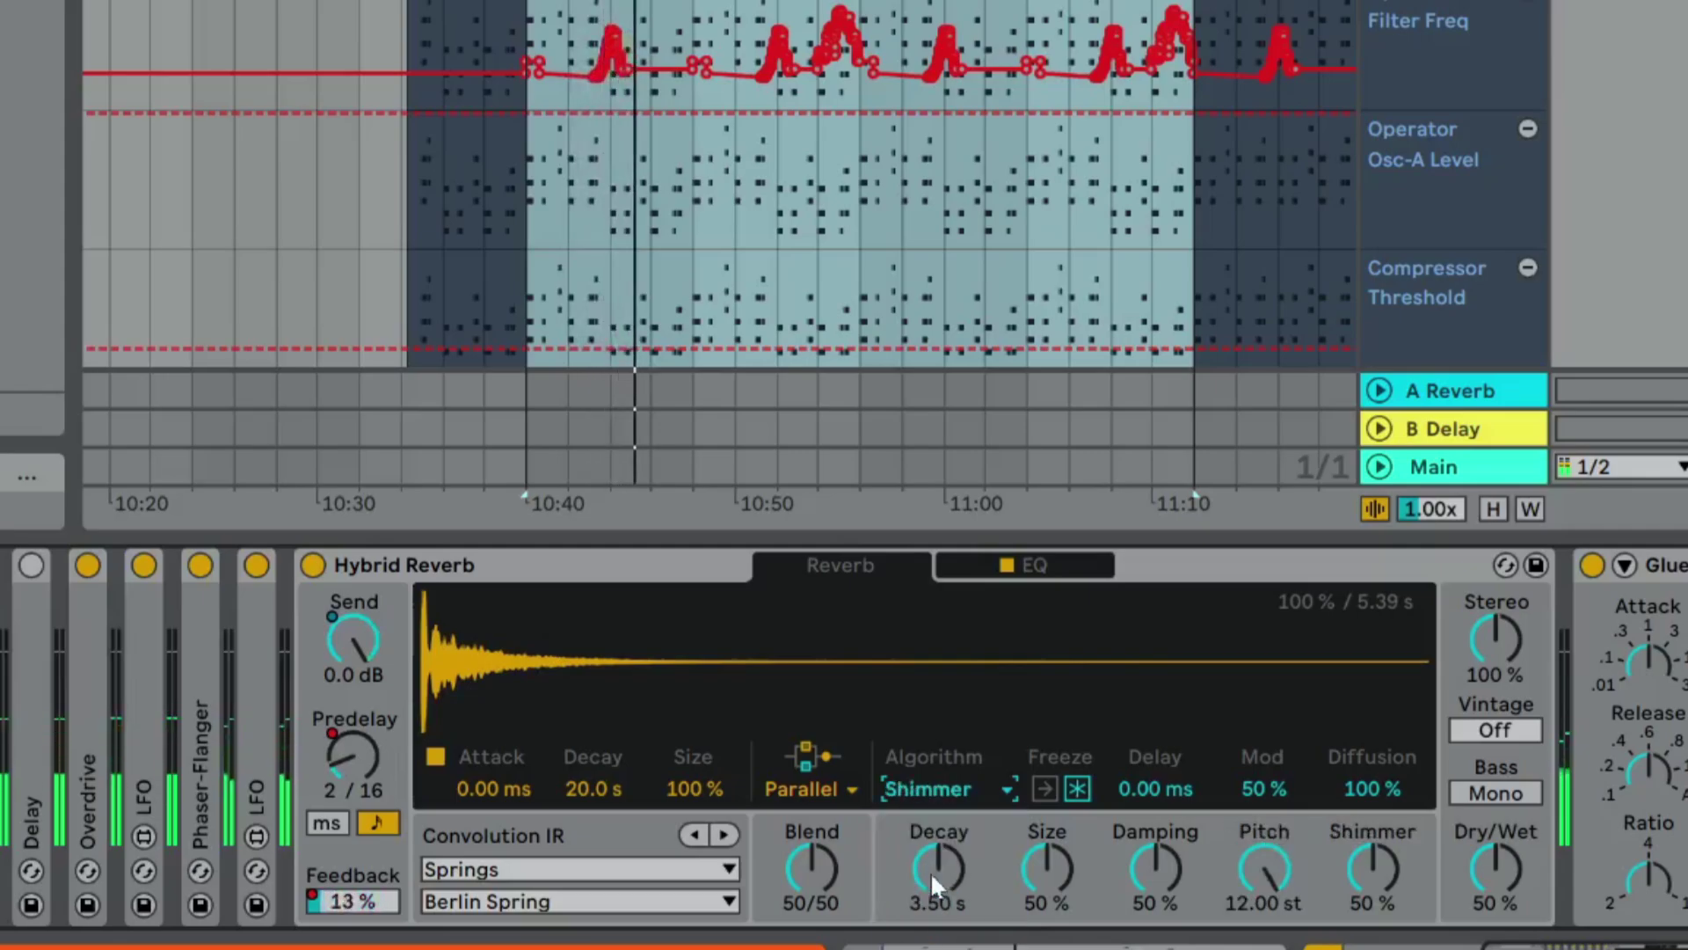
{"action": "left_click", "coordinate": [930, 787]}
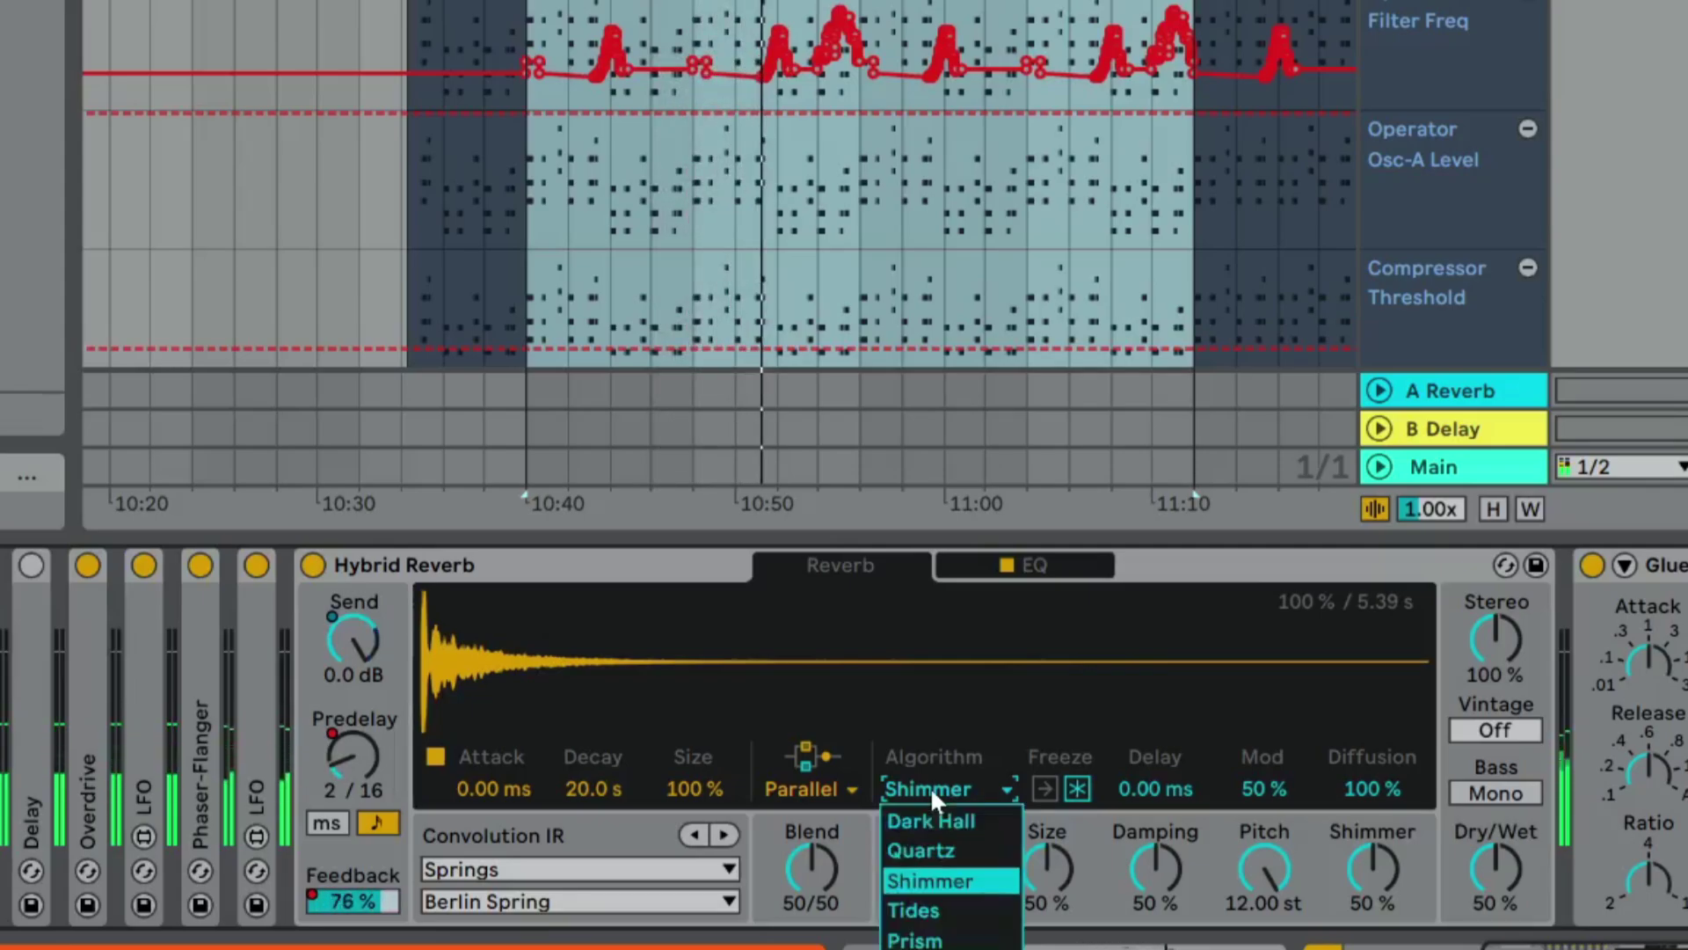
{"action": "left_click", "coordinate": [933, 906]}
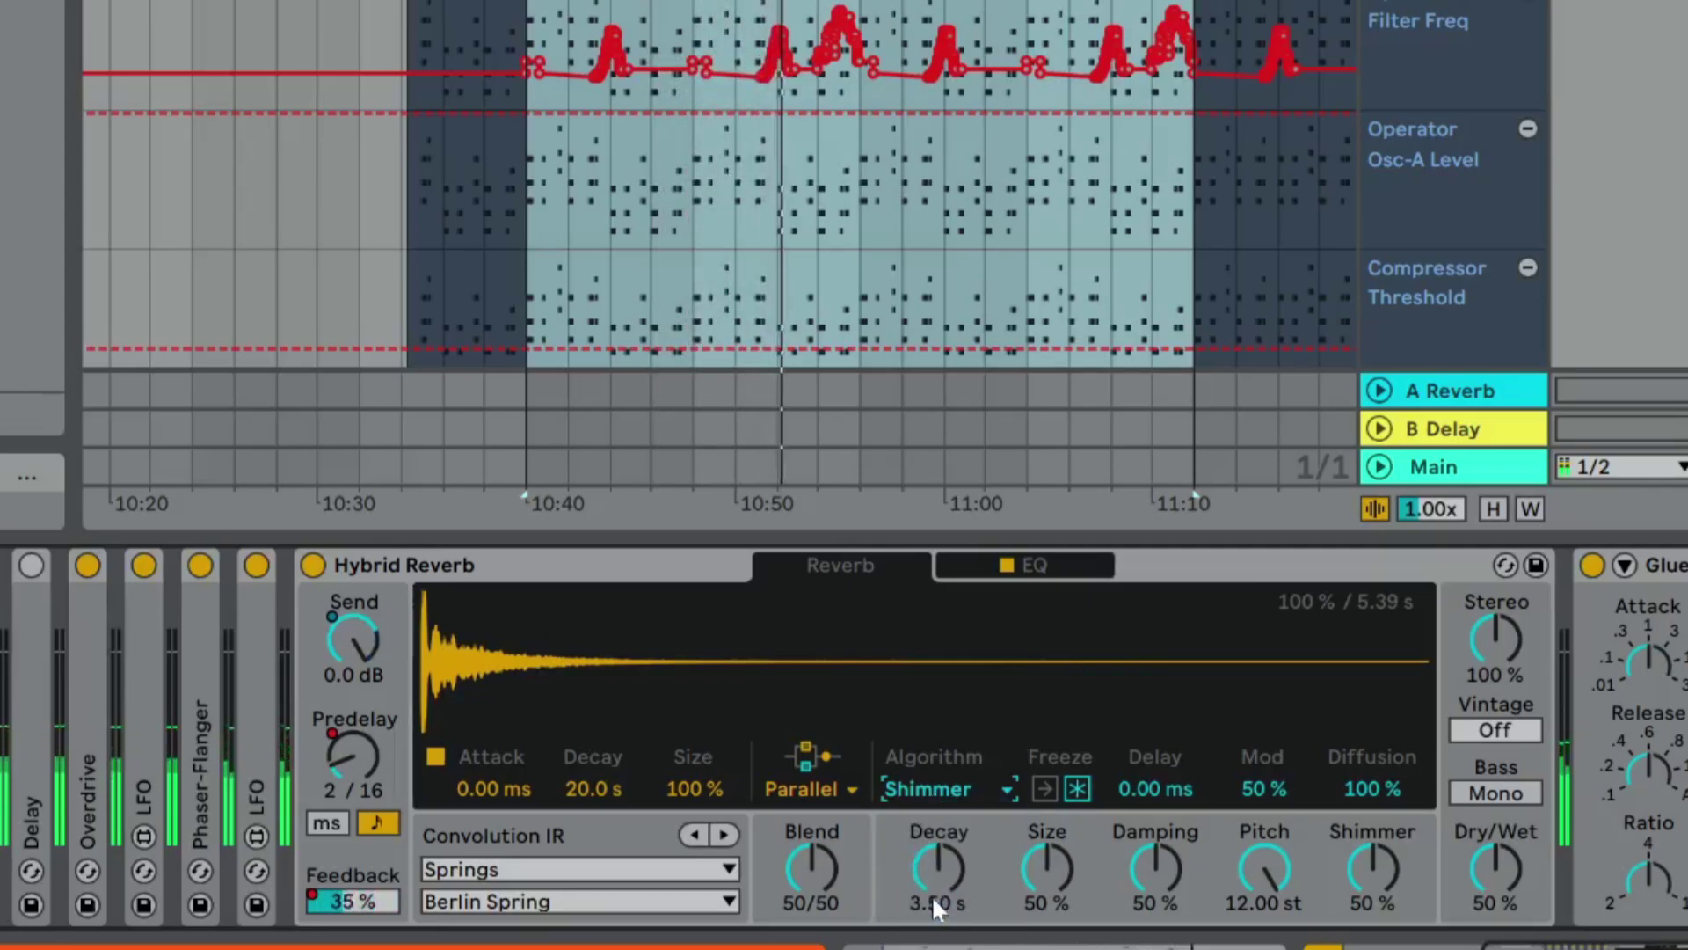
{"action": "left_click", "coordinate": [926, 791]}
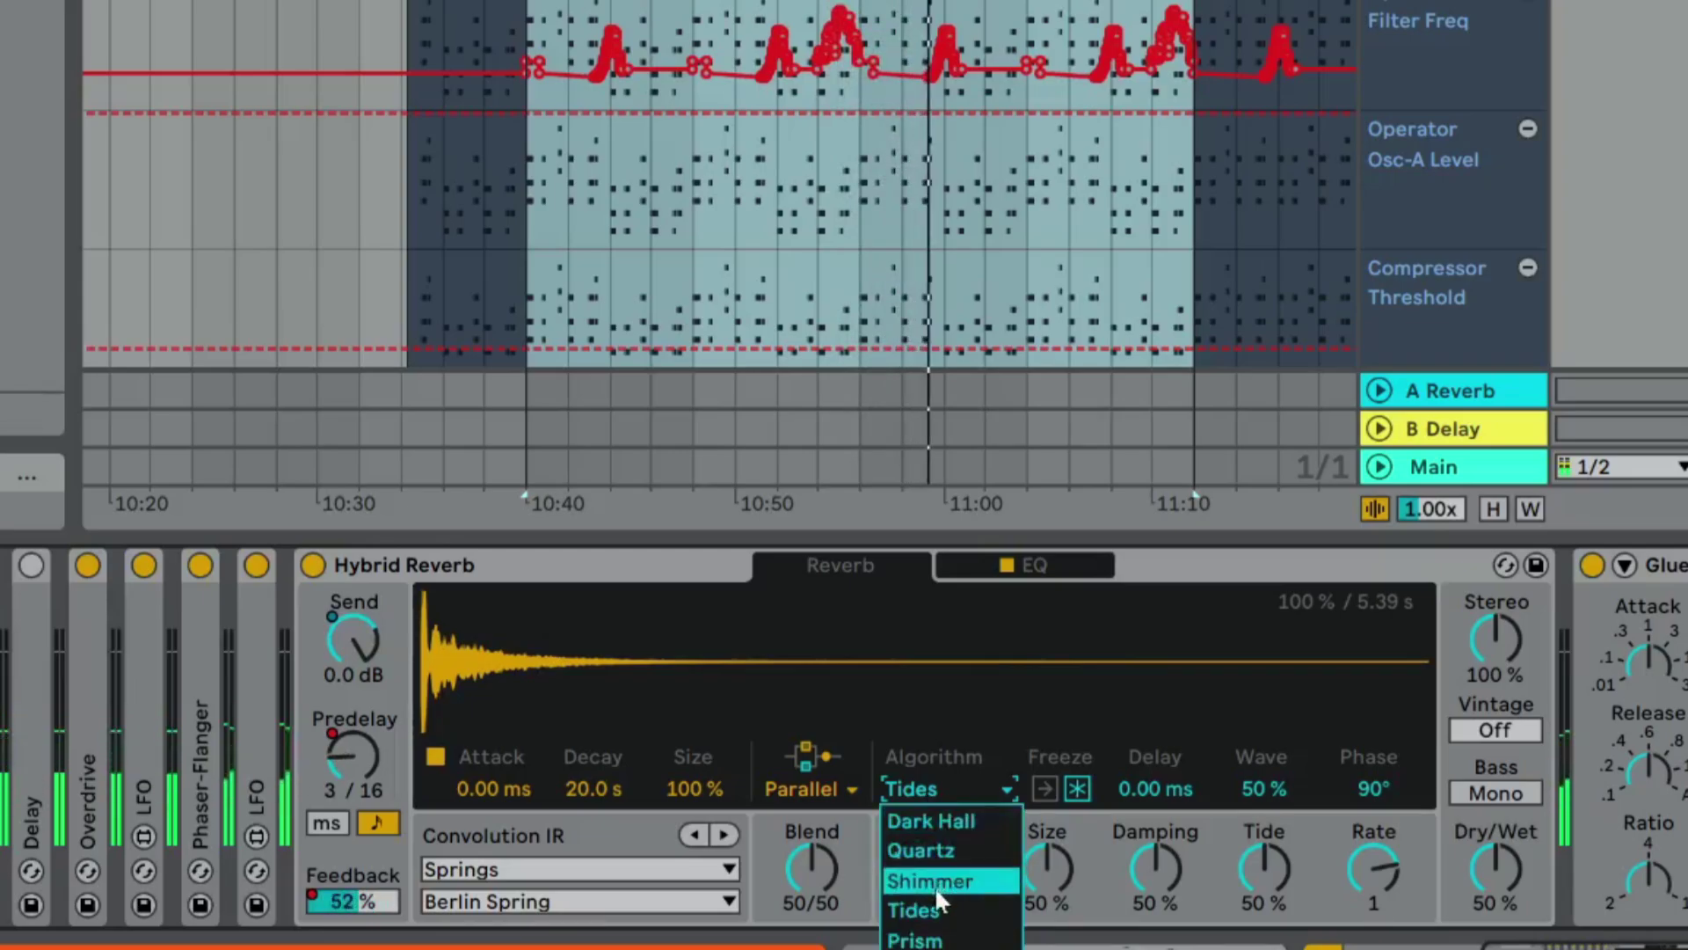
{"action": "left_click", "coordinate": [930, 940]}
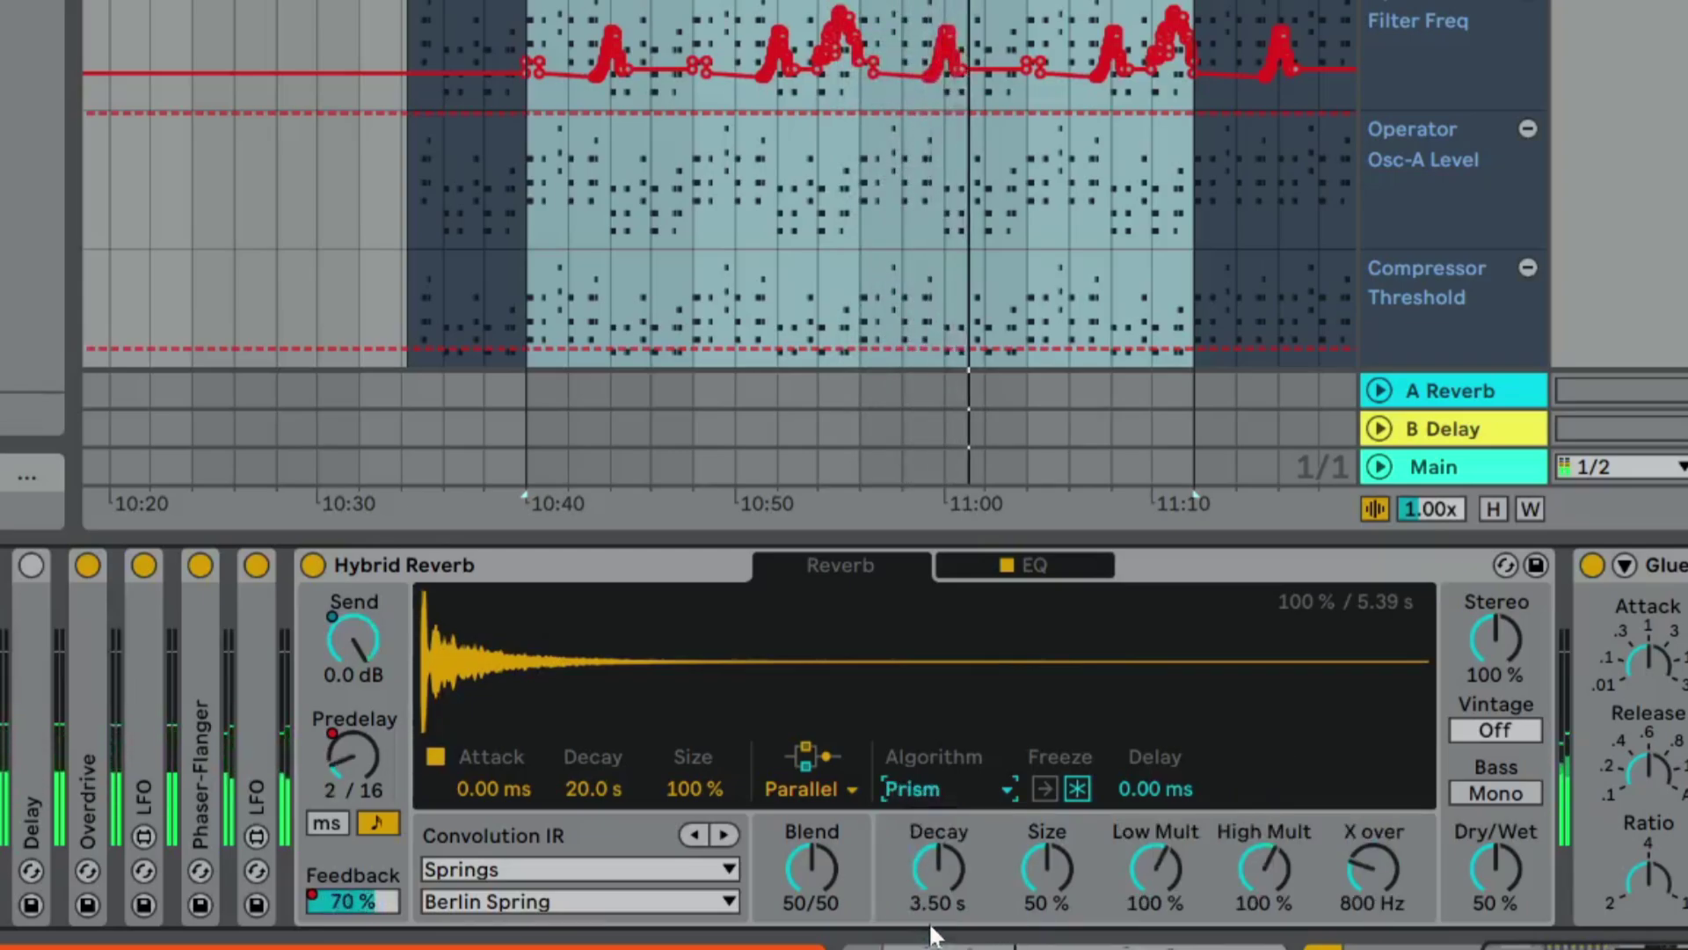
{"action": "left_click", "coordinate": [918, 790]}
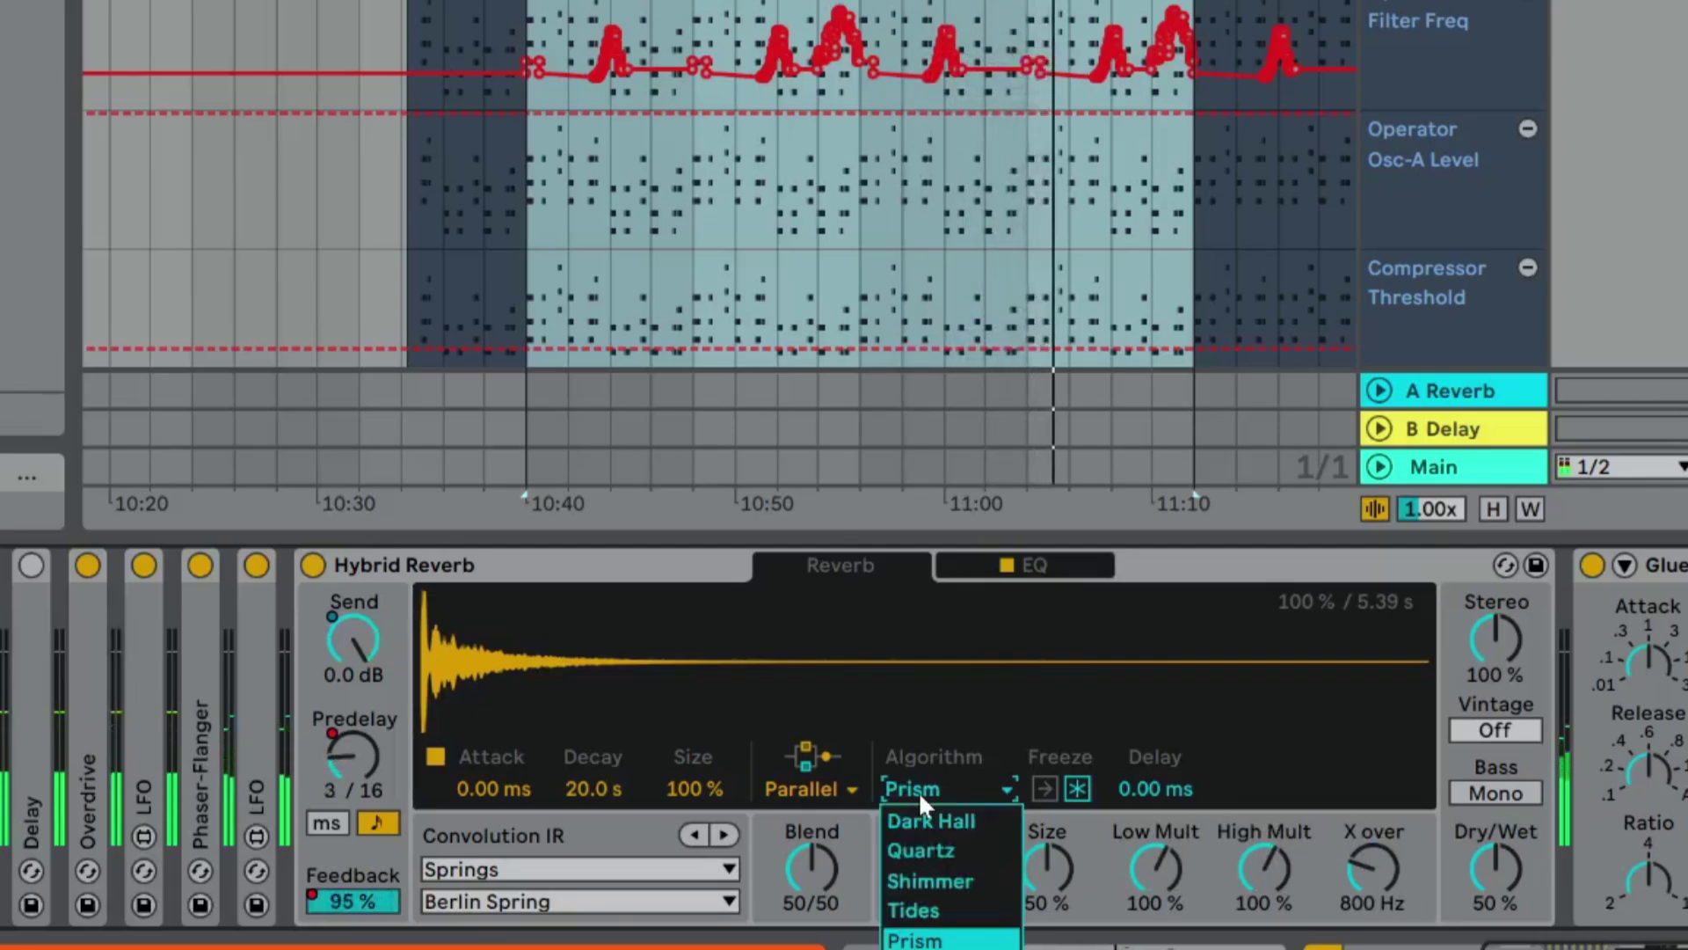
{"action": "left_click", "coordinate": [943, 821]}
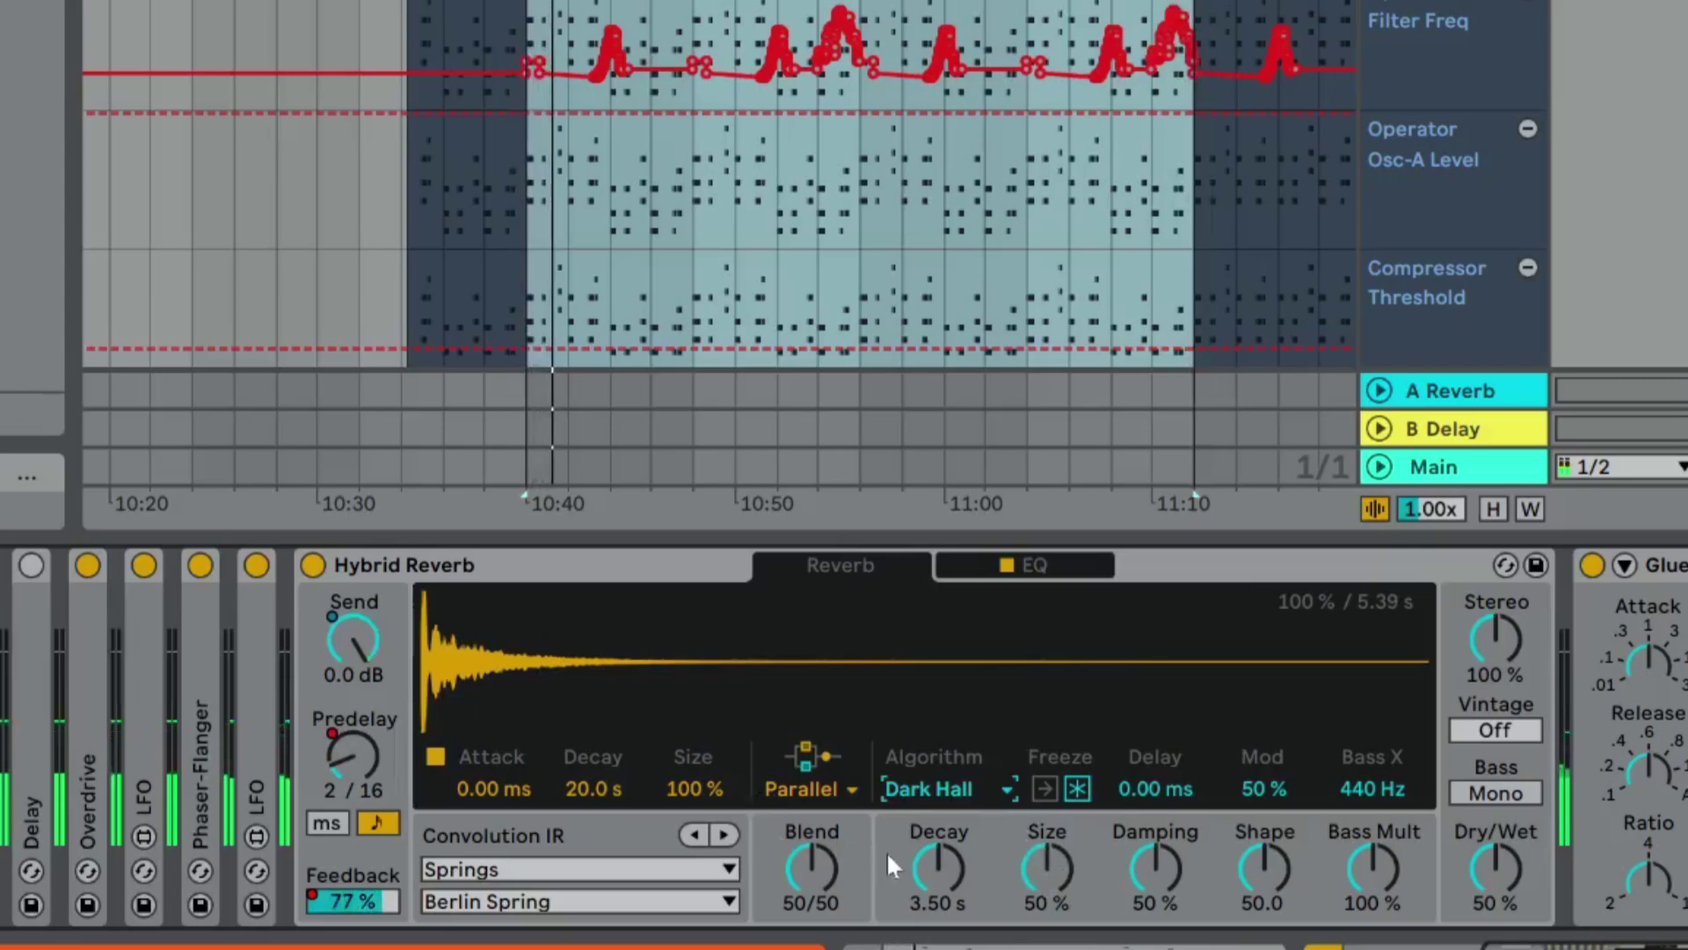
Enable Pre Algo in the Hybrid Reverb's EQ and set band 1's low cut to about 727 Hz with an 18 dB slope.
{"action": "left_click", "coordinate": [1034, 562]}
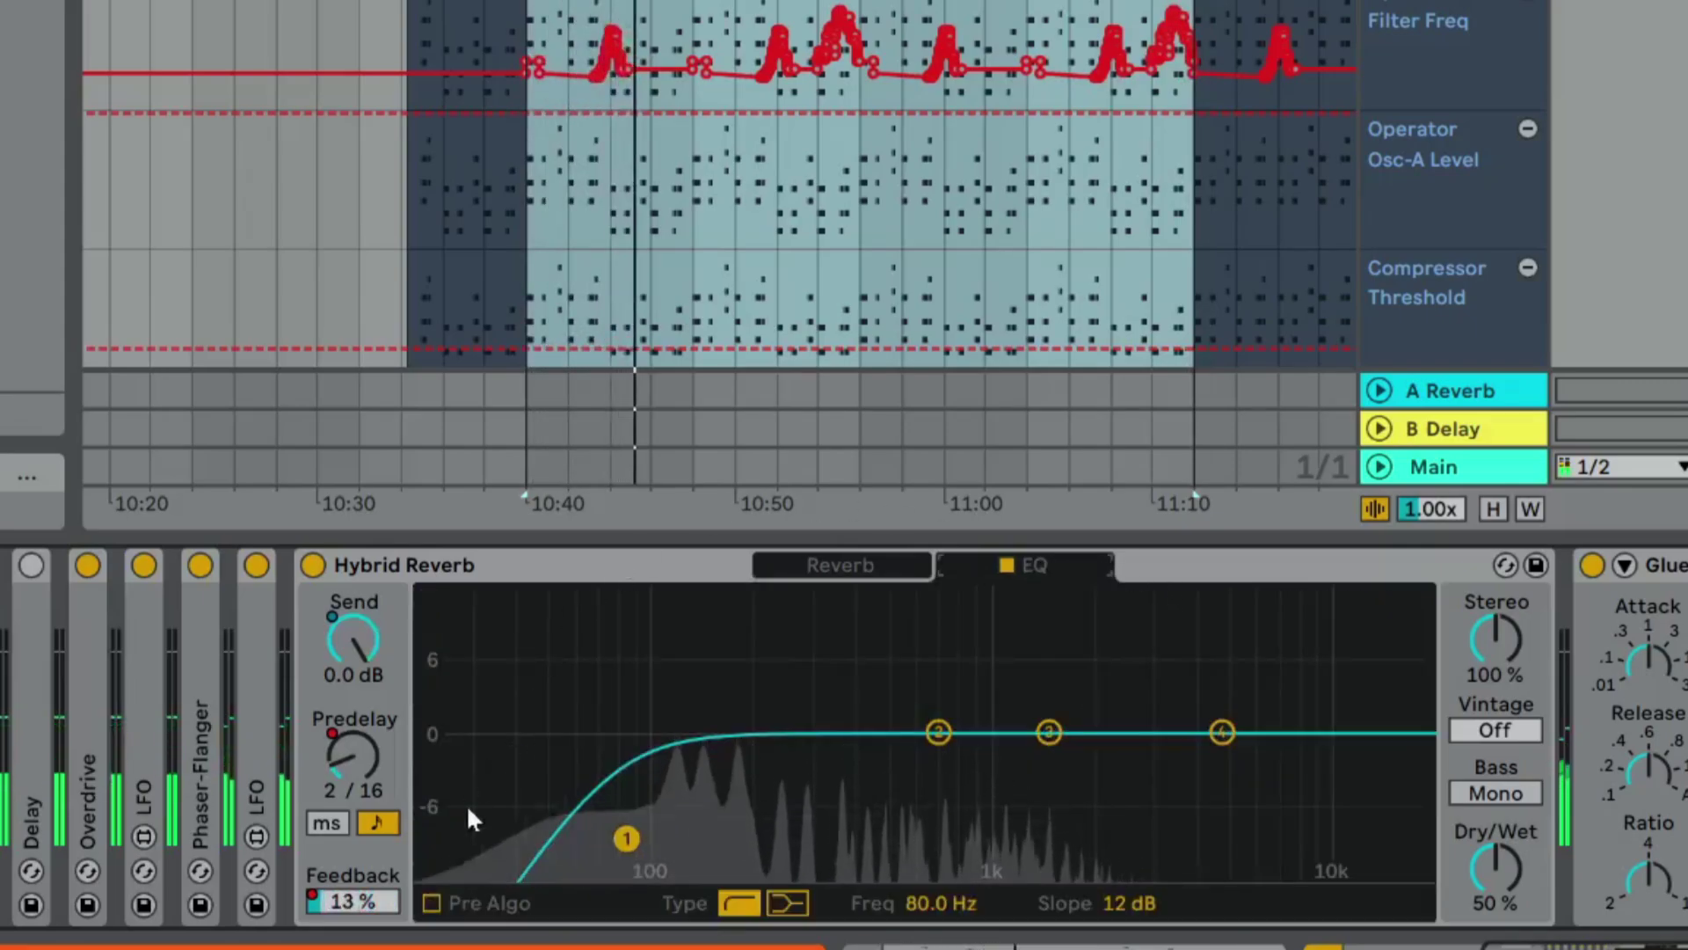
{"action": "left_click", "coordinate": [430, 906]}
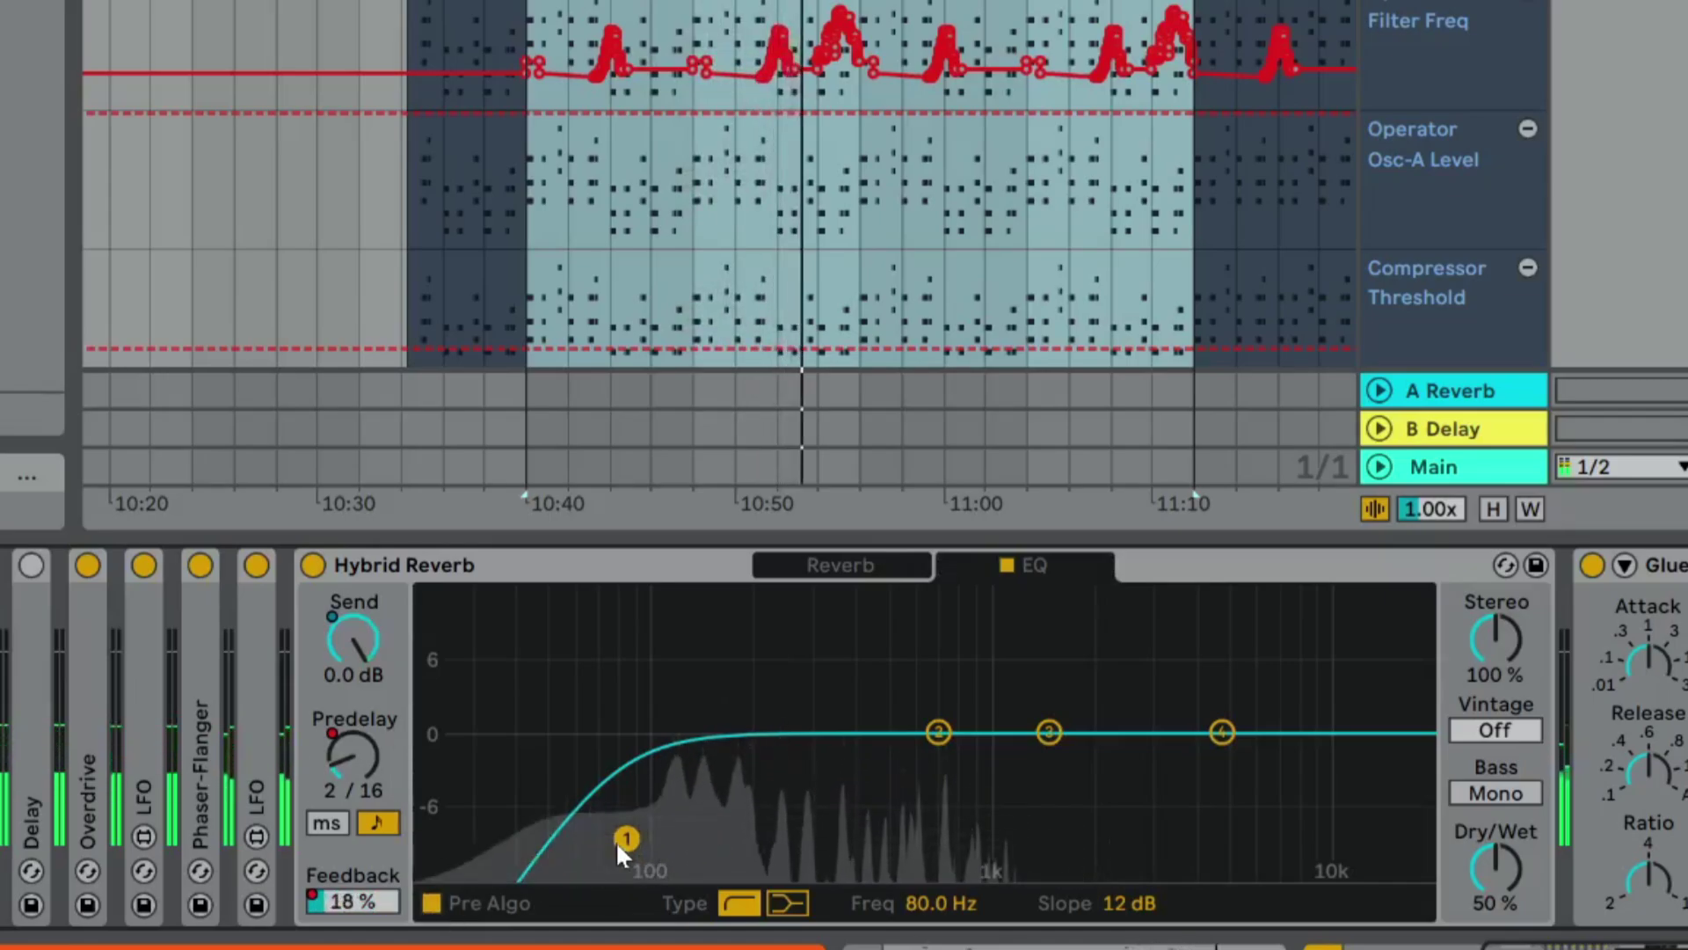
{"action": "left_click_drag", "start_coordinate": [620, 837], "coordinate": [944, 807]}
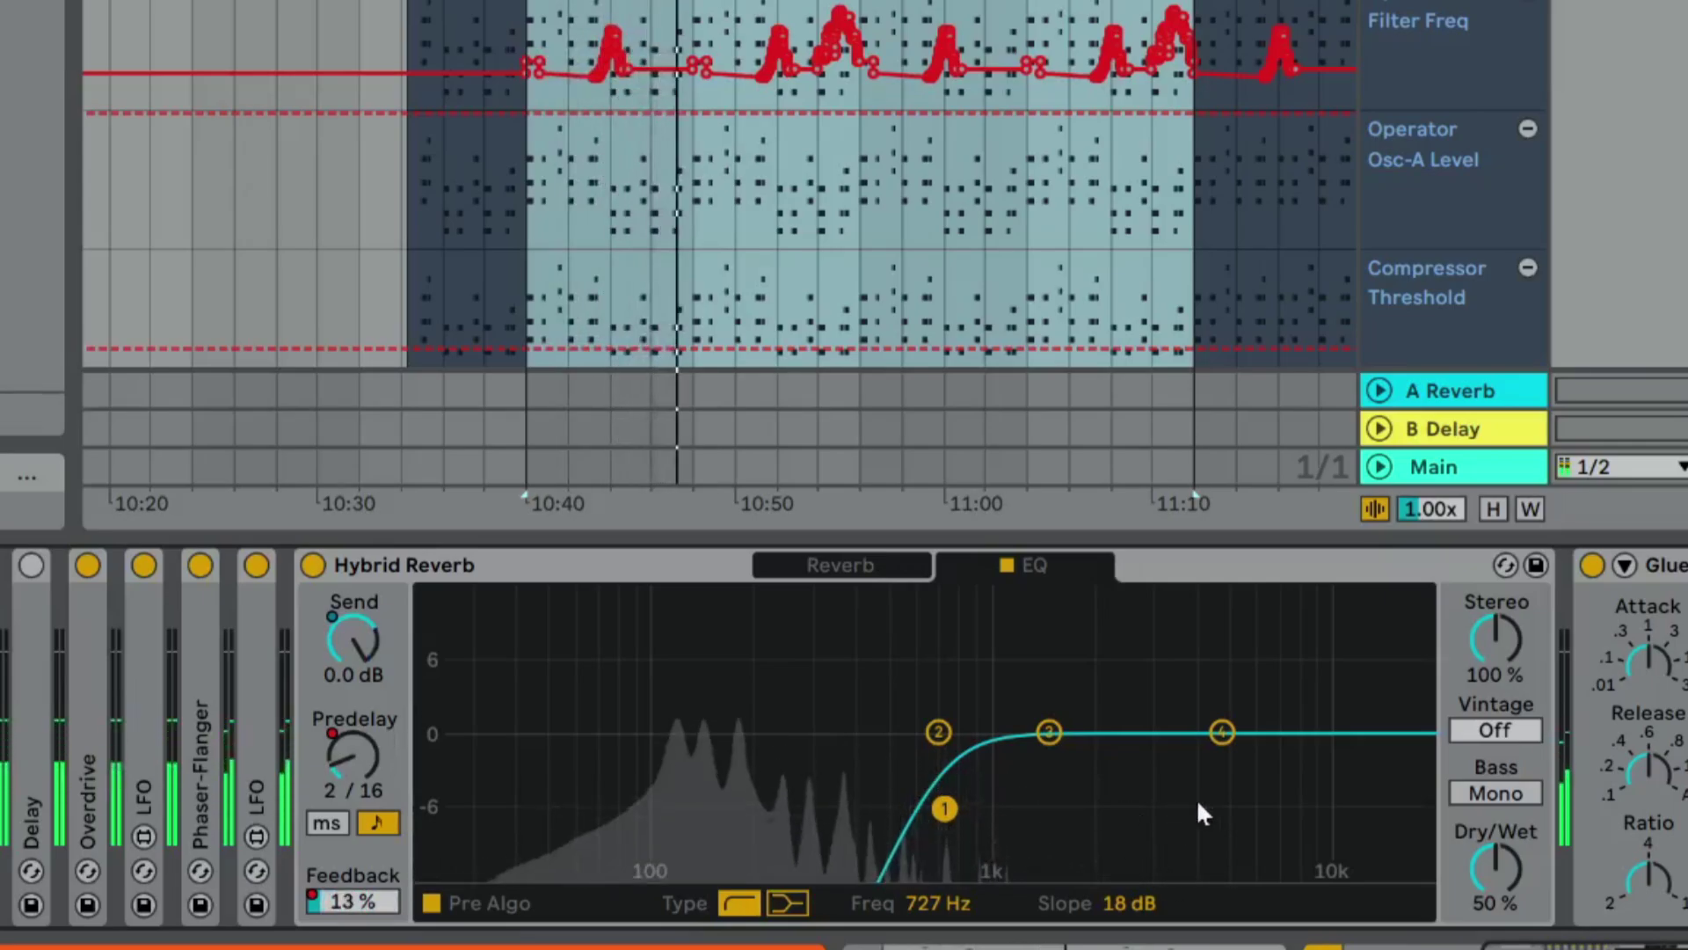
Try the Hybrid Reverb's Vintage setting at Extreme, and set it to Old.
{"action": "left_click", "coordinate": [1500, 729]}
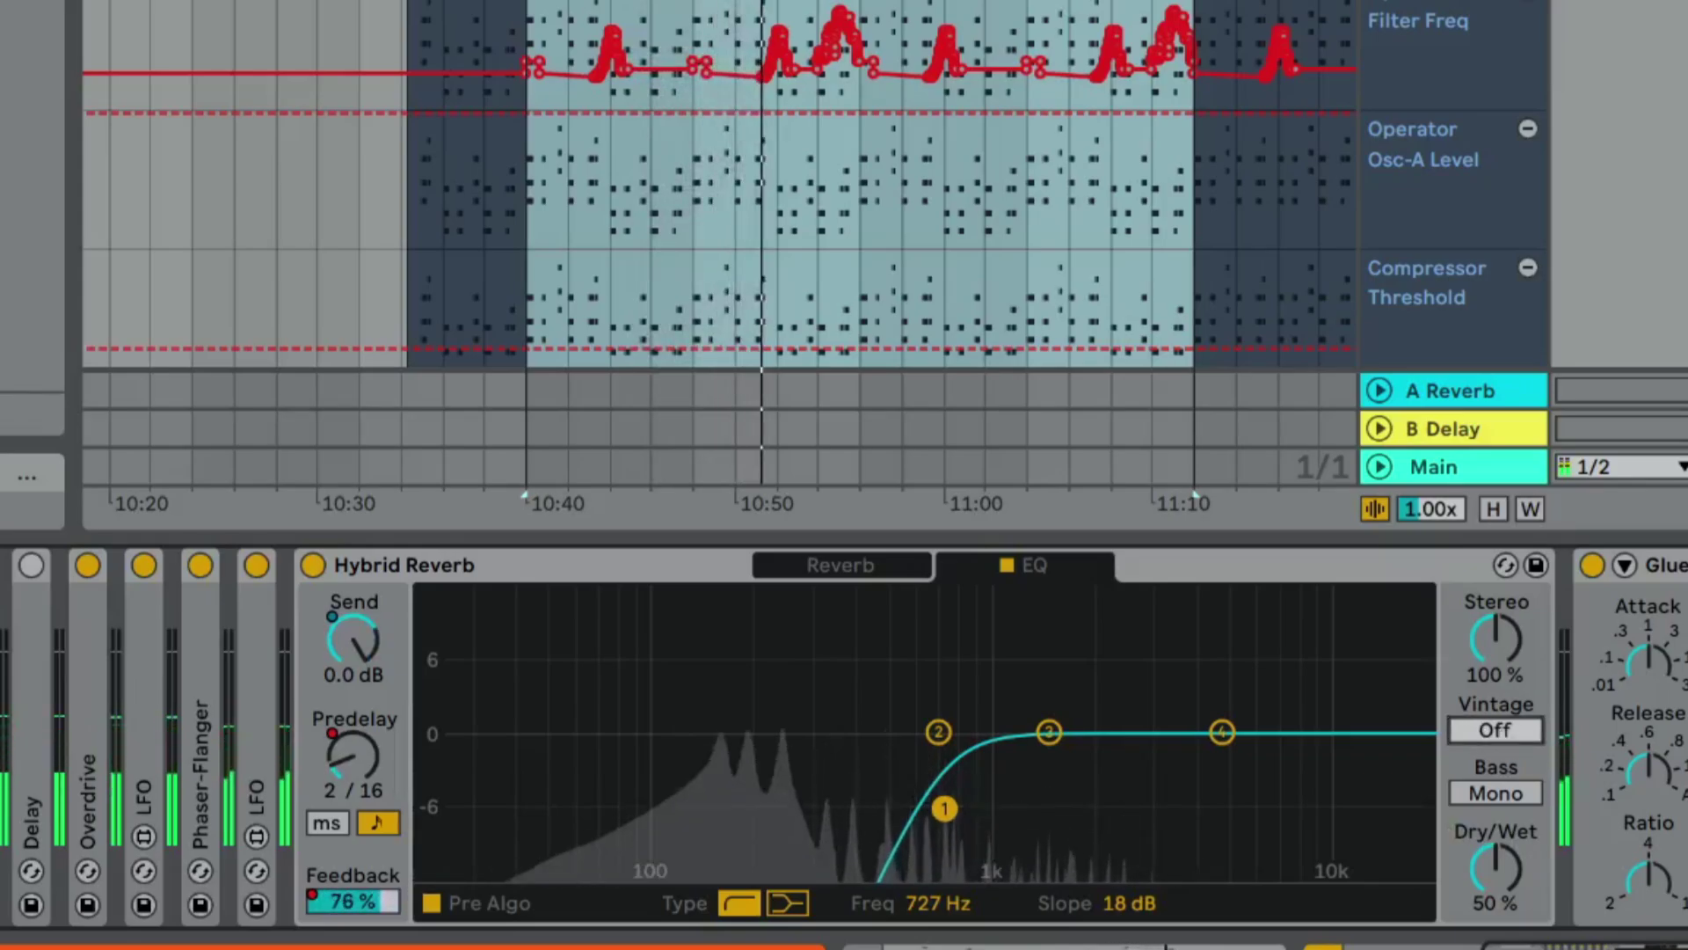
{"action": "left_click", "coordinate": [1496, 730]}
{"action": "left_click", "coordinate": [1495, 730]}
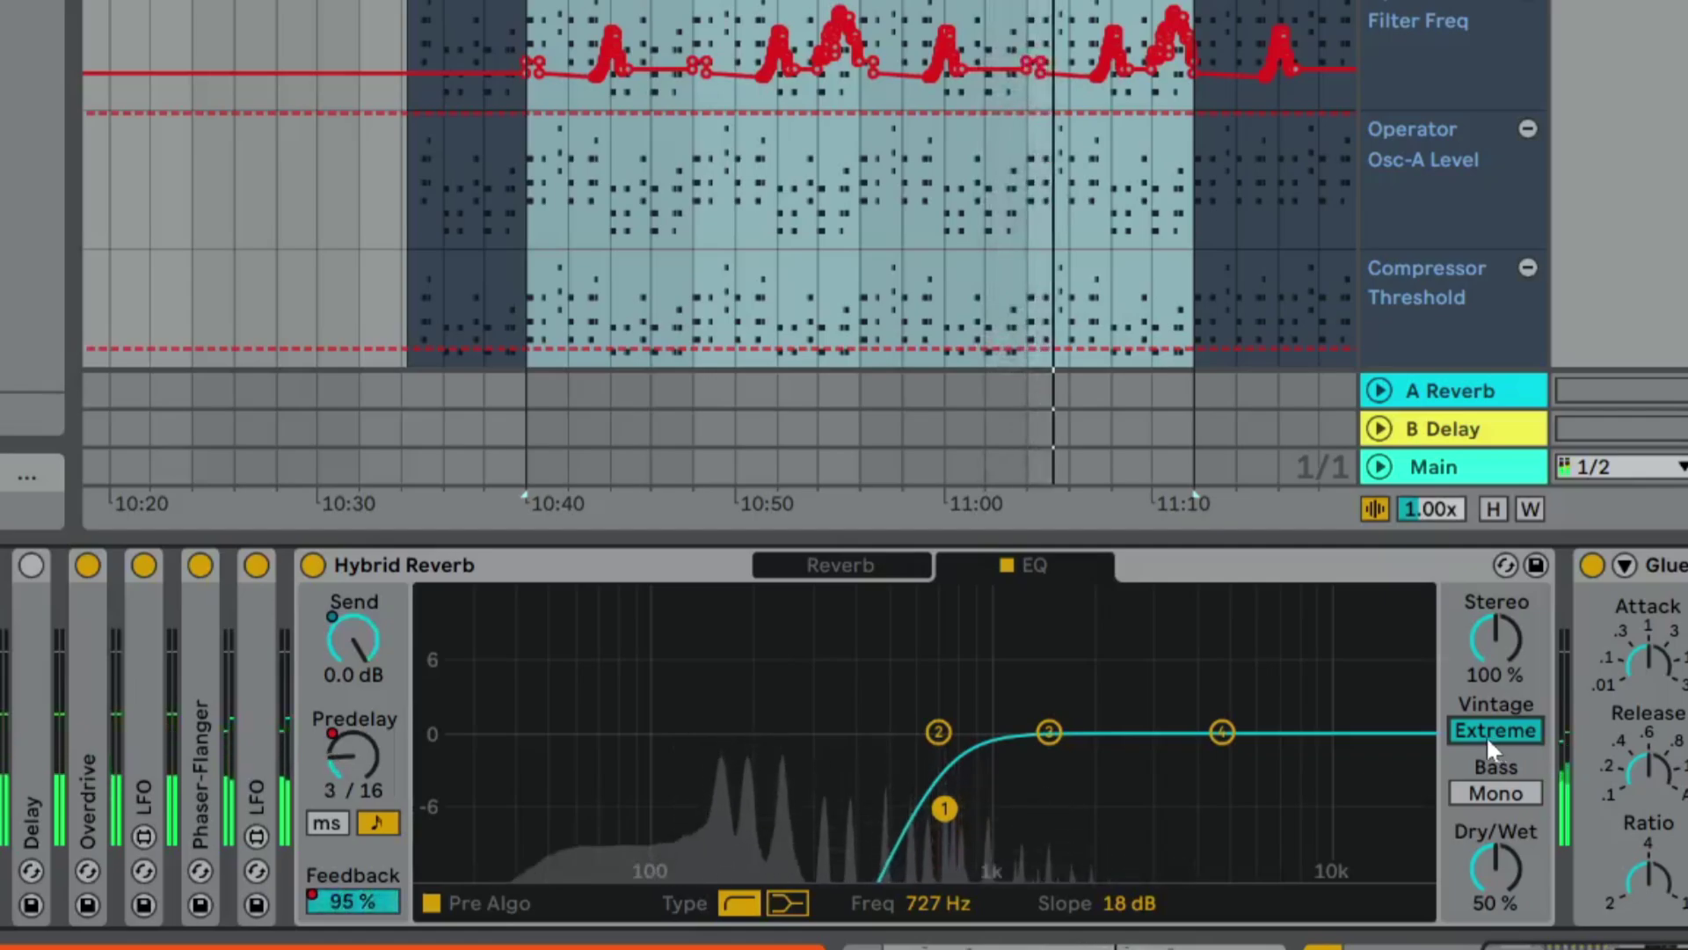
{"action": "left_click_drag", "start_coordinate": [1493, 728], "coordinate": [1493, 748]}
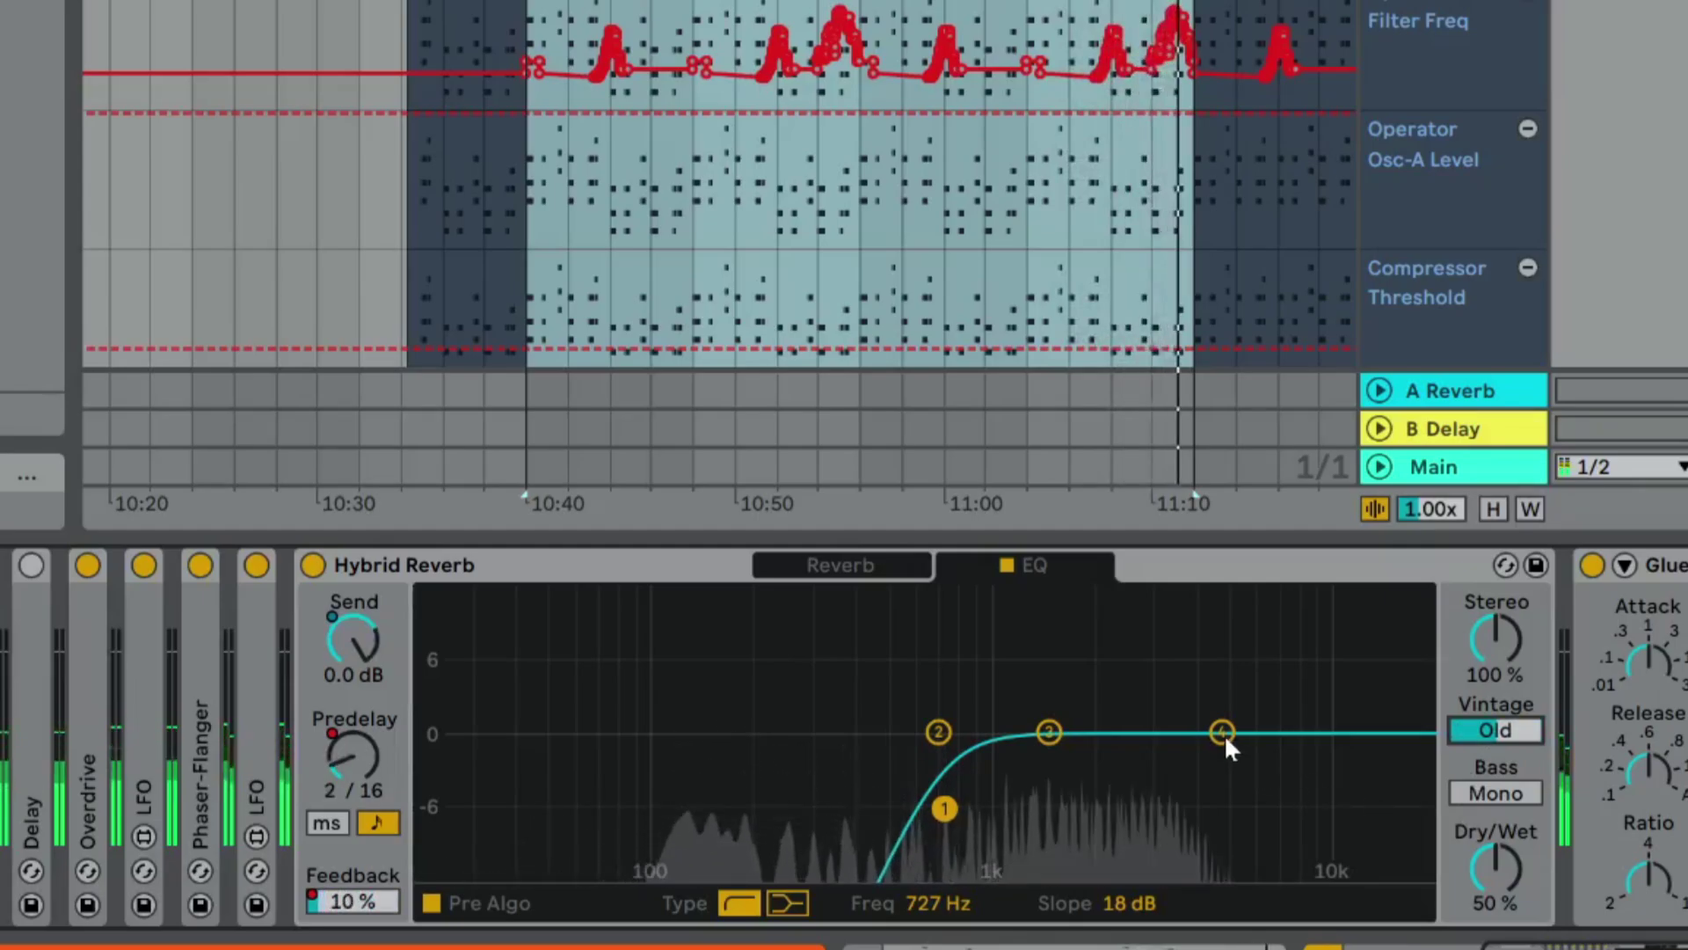
Set EQ band 4's high shelf to about 3.18 kHz and -6.9 dB, and compare Vintage Extreme and Older before restoring Old.
{"action": "left_click_drag", "start_coordinate": [1224, 733], "coordinate": [1157, 810]}
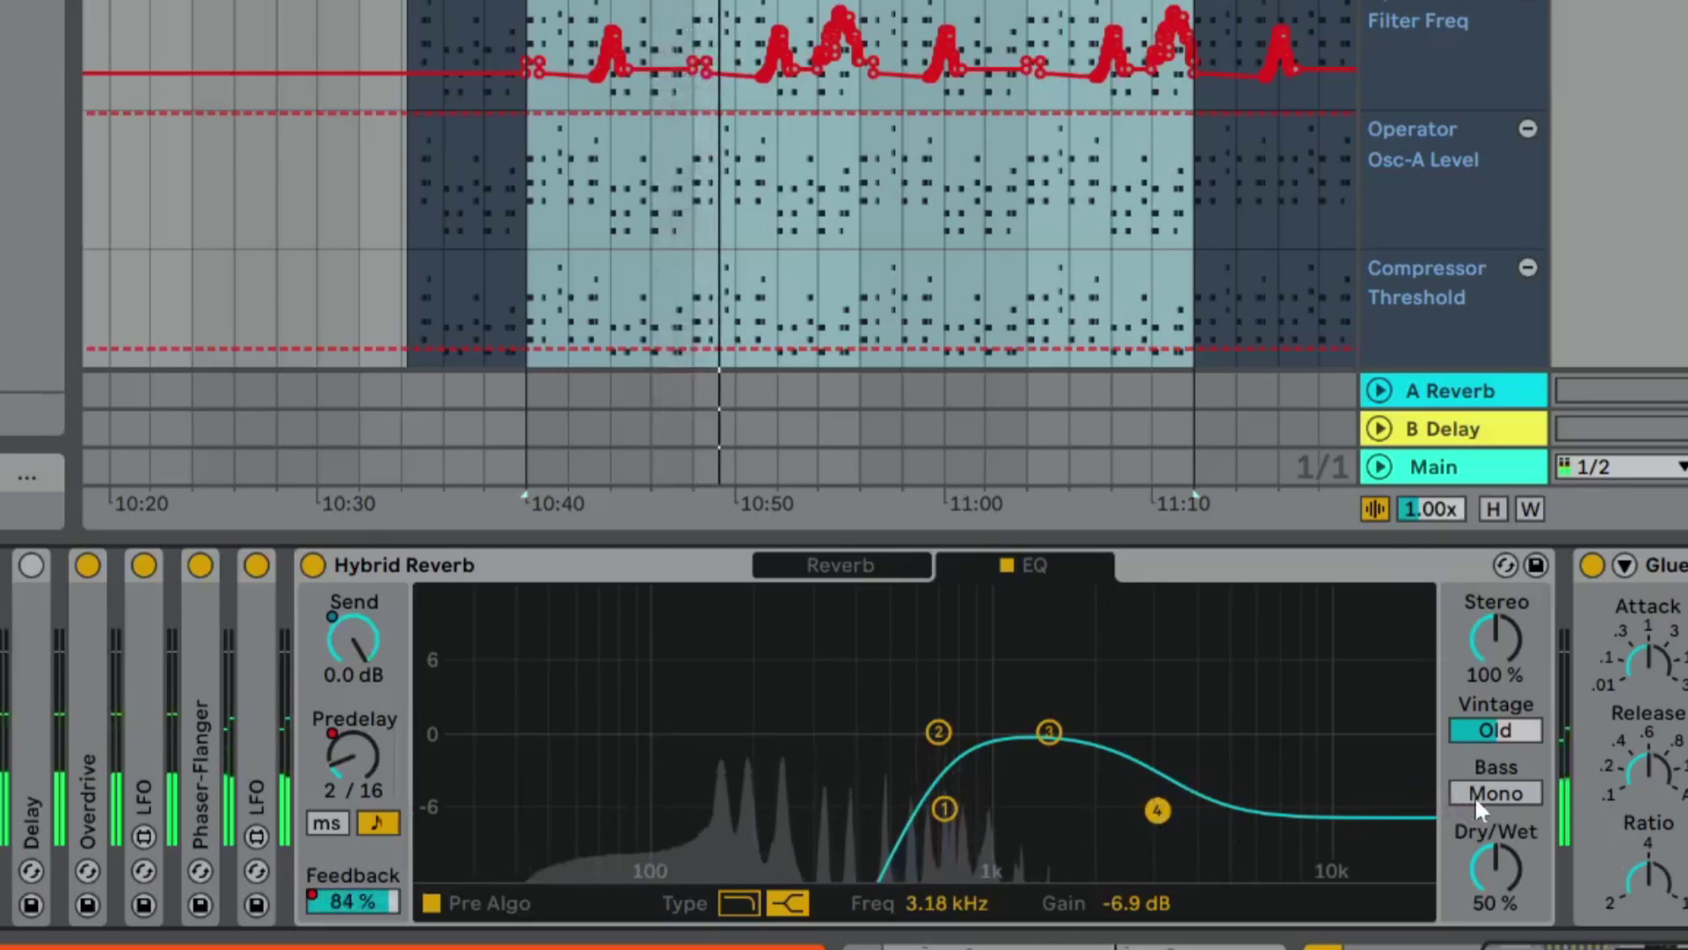
{"action": "left_click", "coordinate": [1511, 728]}
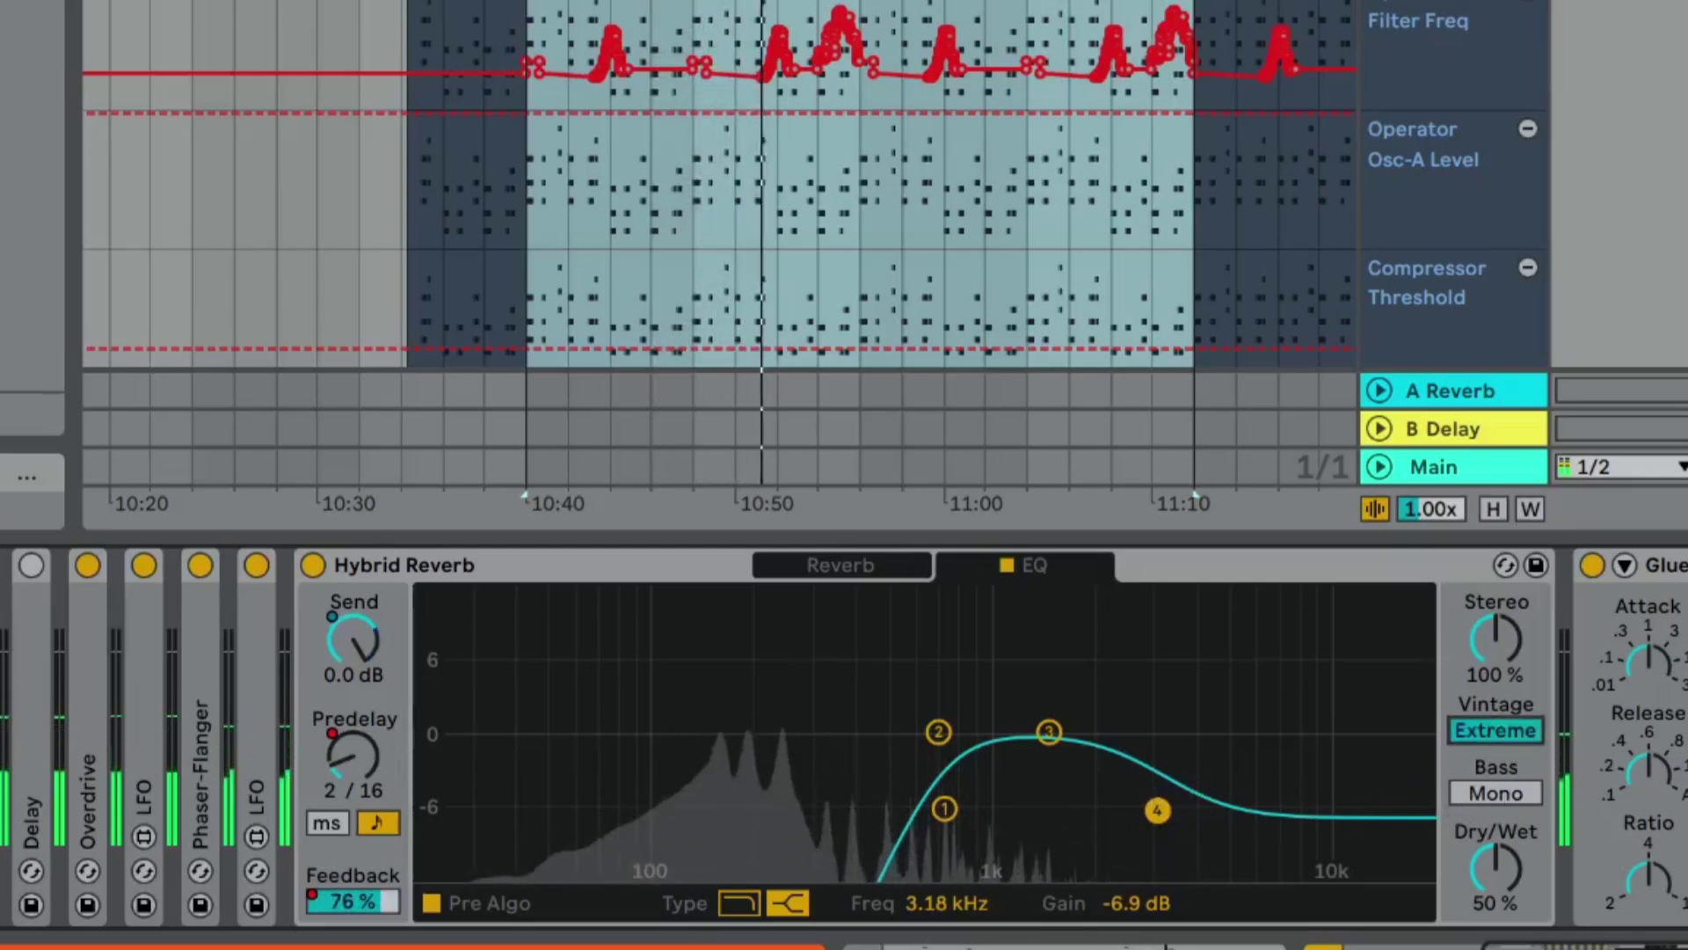
{"action": "scroll", "coordinate": [1512, 728], "scroll_direction": "up", "scroll_amount": 1}
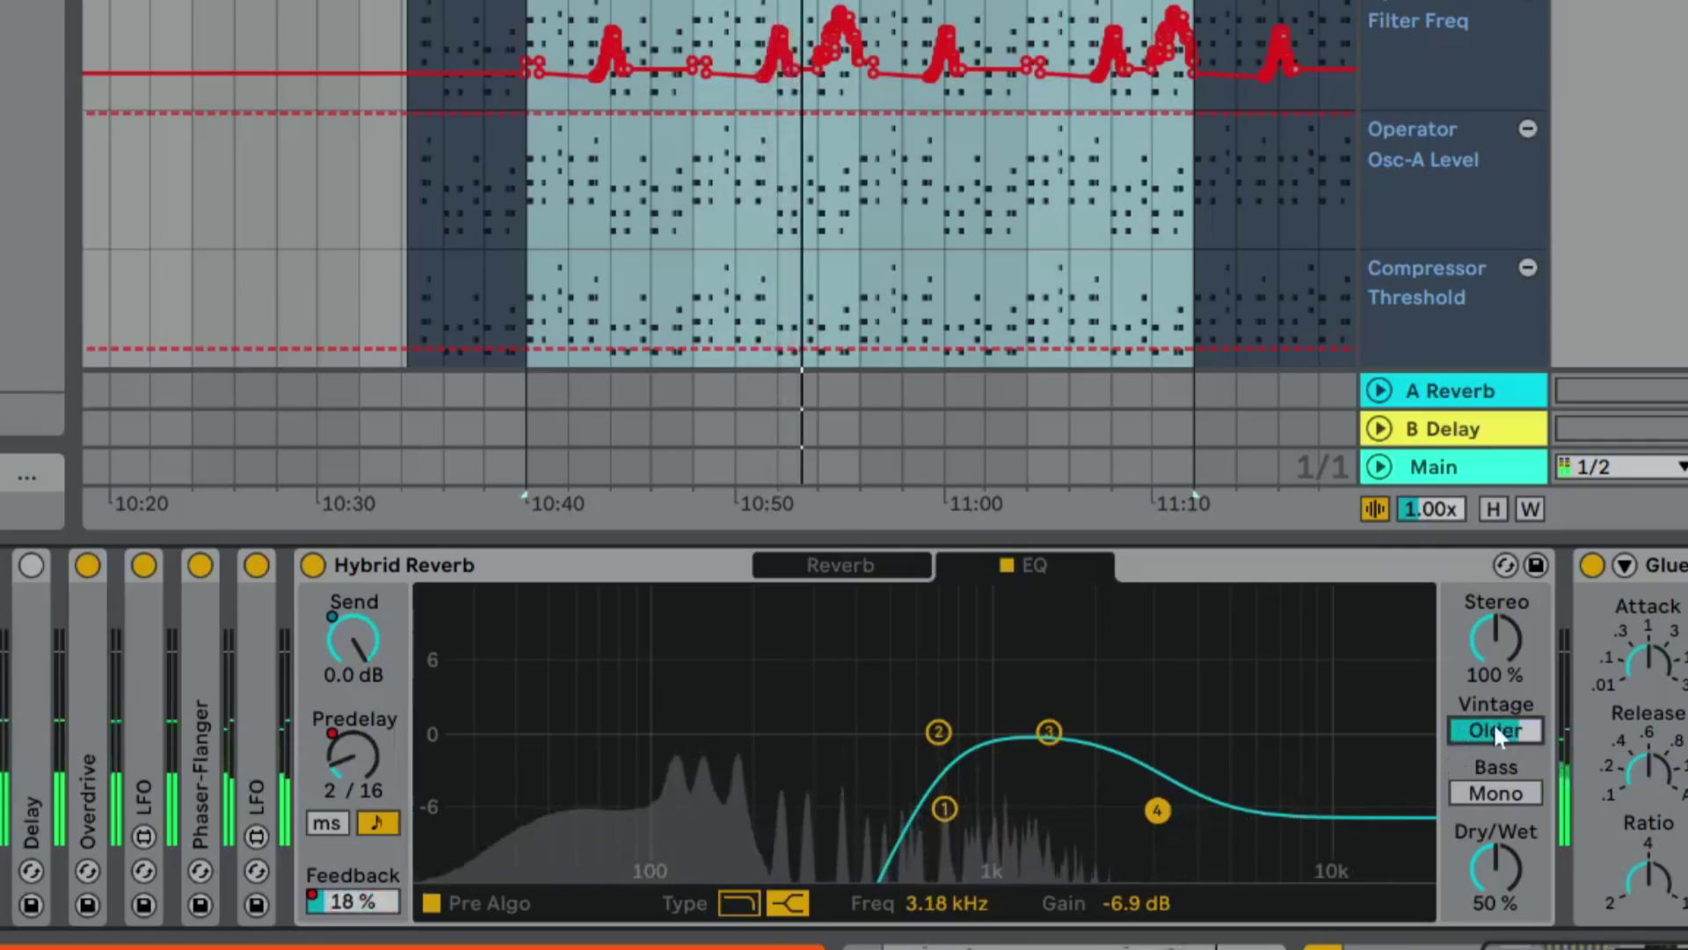
{"action": "scroll", "coordinate": [1495, 728], "scroll_direction": "up", "scroll_amount": 1}
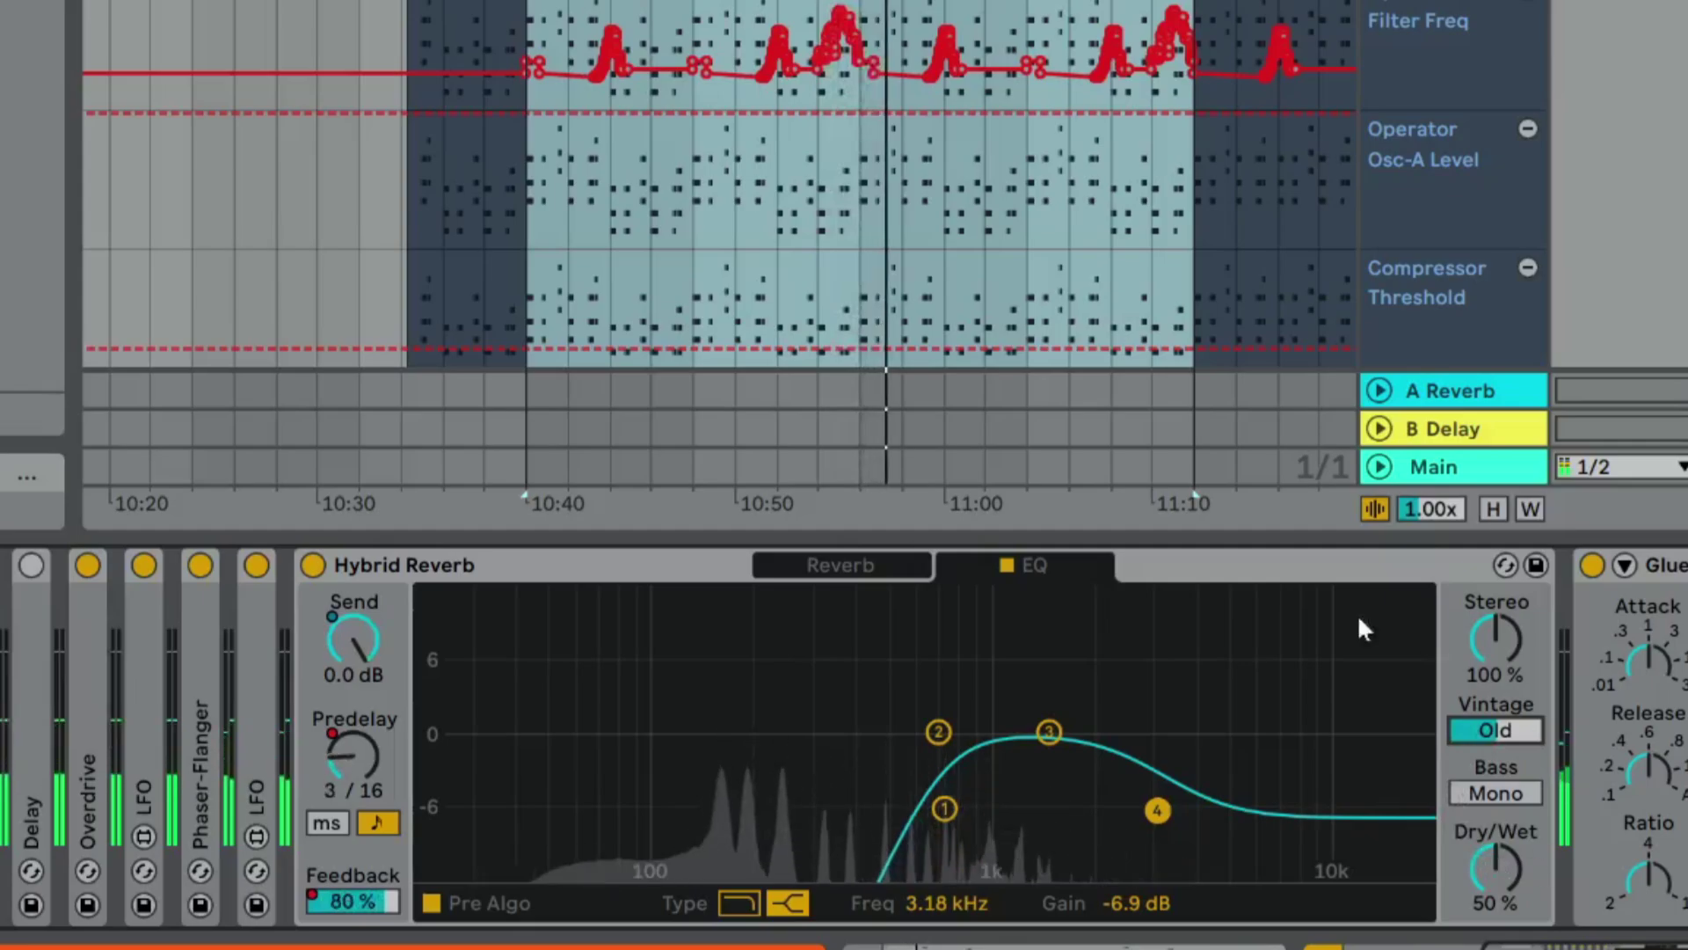
Audition the Hybrid Reverb's Blend by sweeping it between convolution and algorithm, leaving it at 49/51.
{"action": "left_click", "coordinate": [837, 567]}
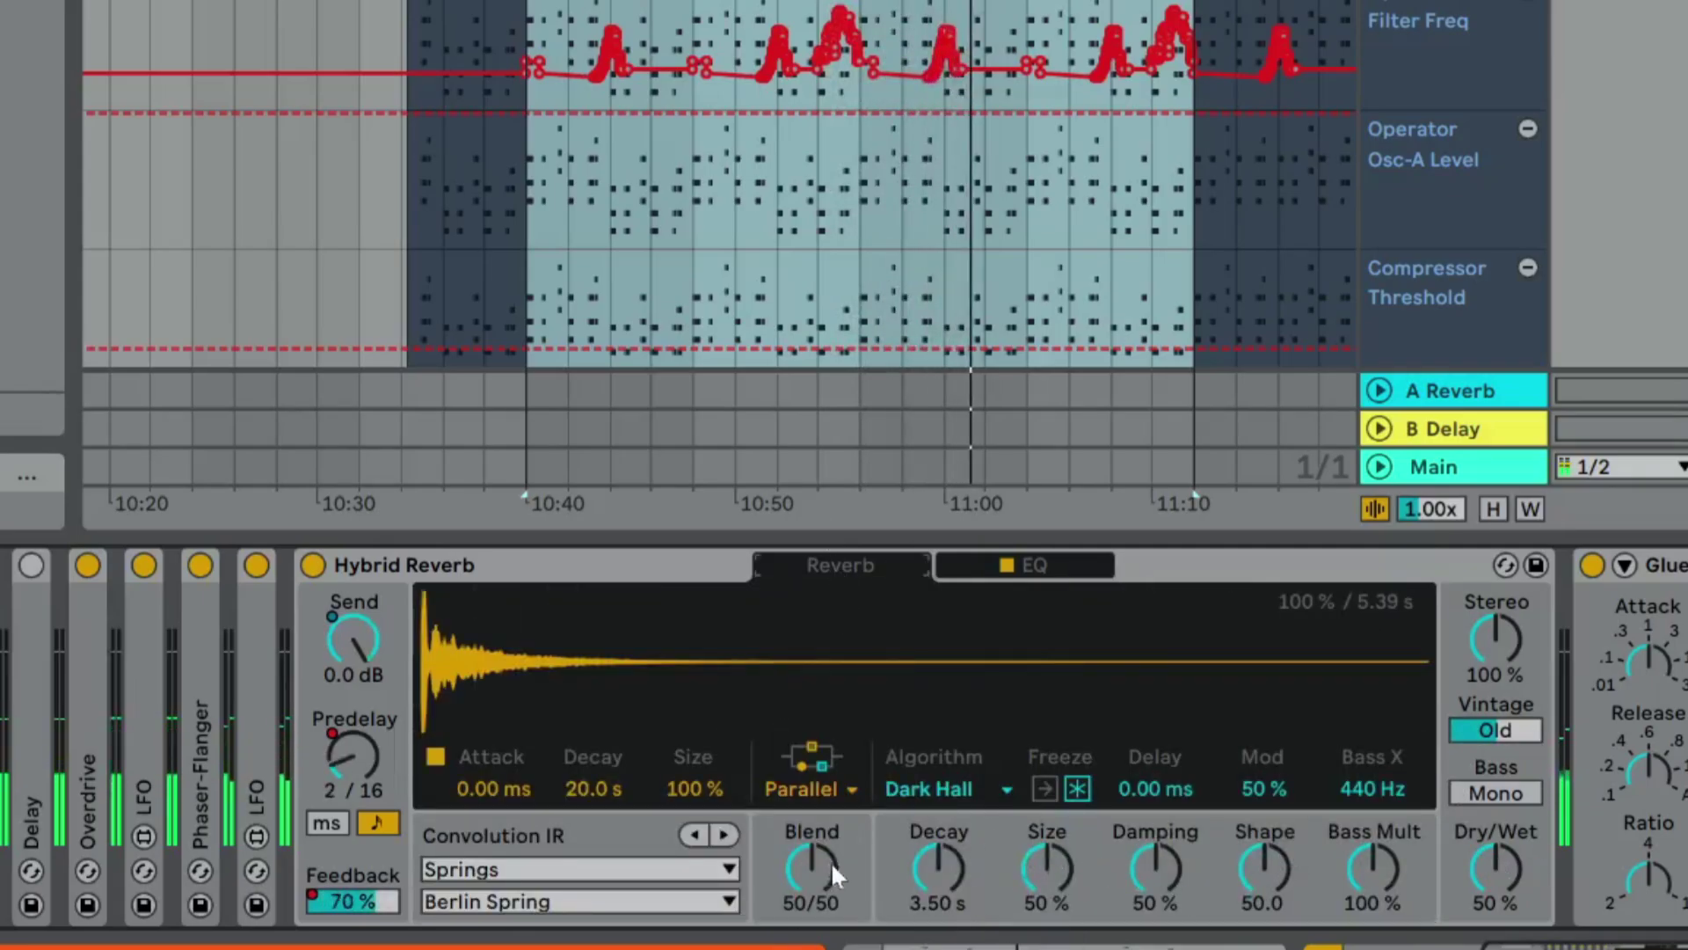
{"action": "left_click_drag", "start_coordinate": [806, 878], "coordinate": [805, 792]}
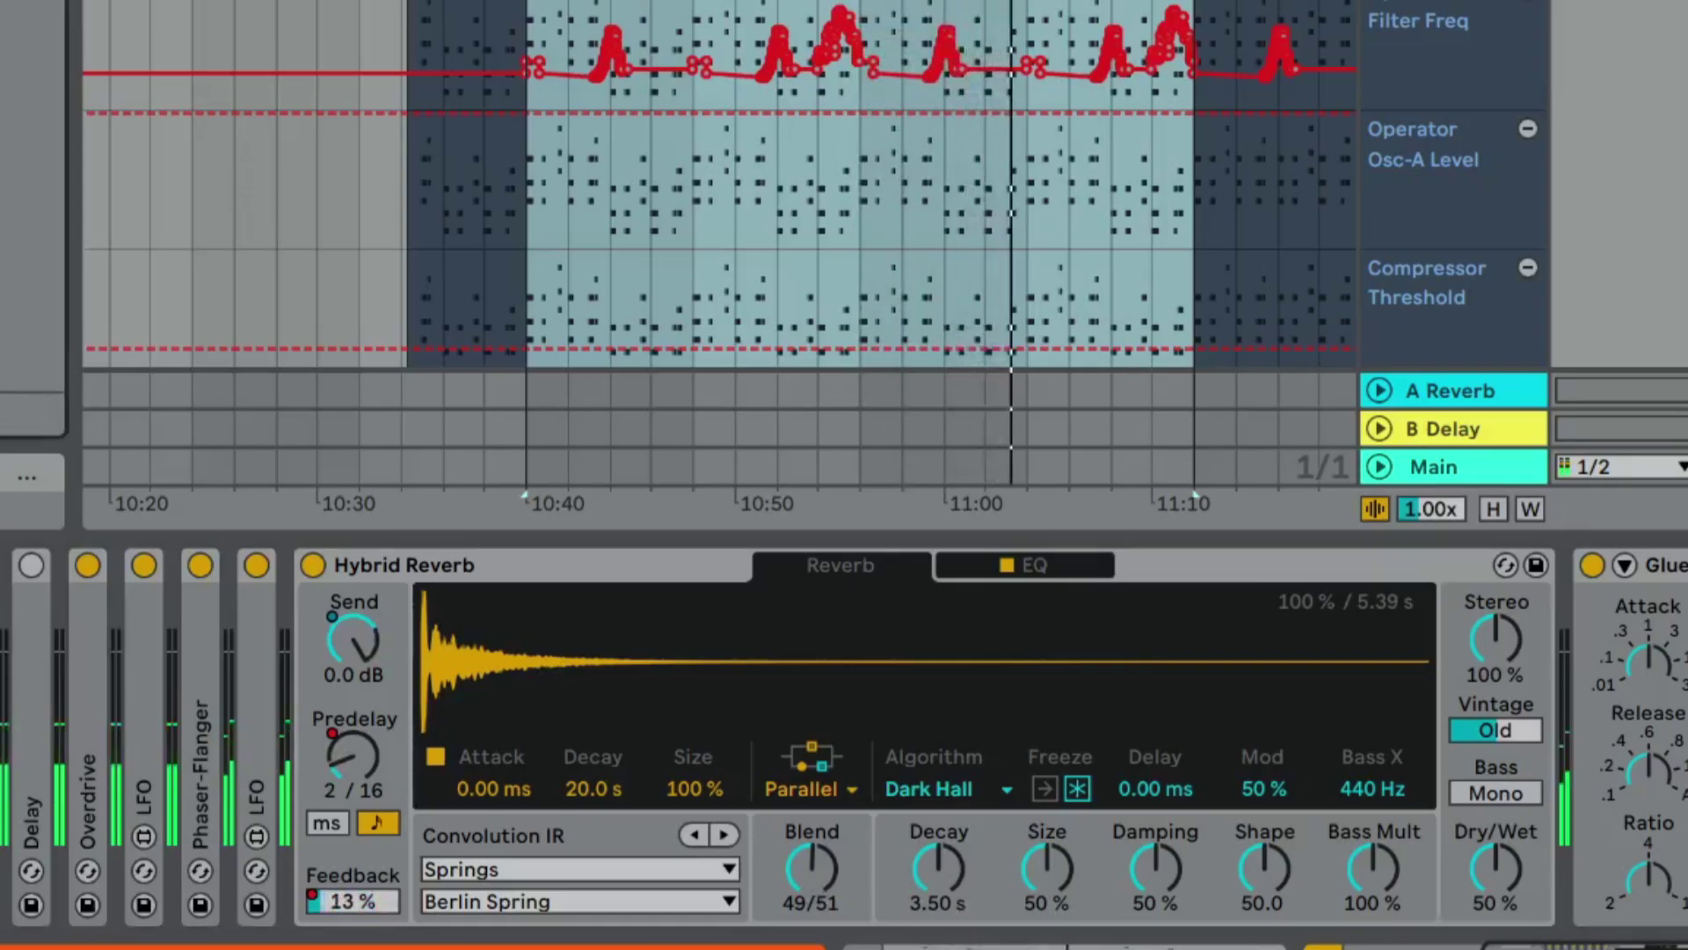
Add an LFO before the Hybrid Reverb, switch it to Remote modulation, and map it to the reverb's Blend.
{"action": "left_click_drag", "start_coordinate": [160, 652], "coordinate": [304, 704]}
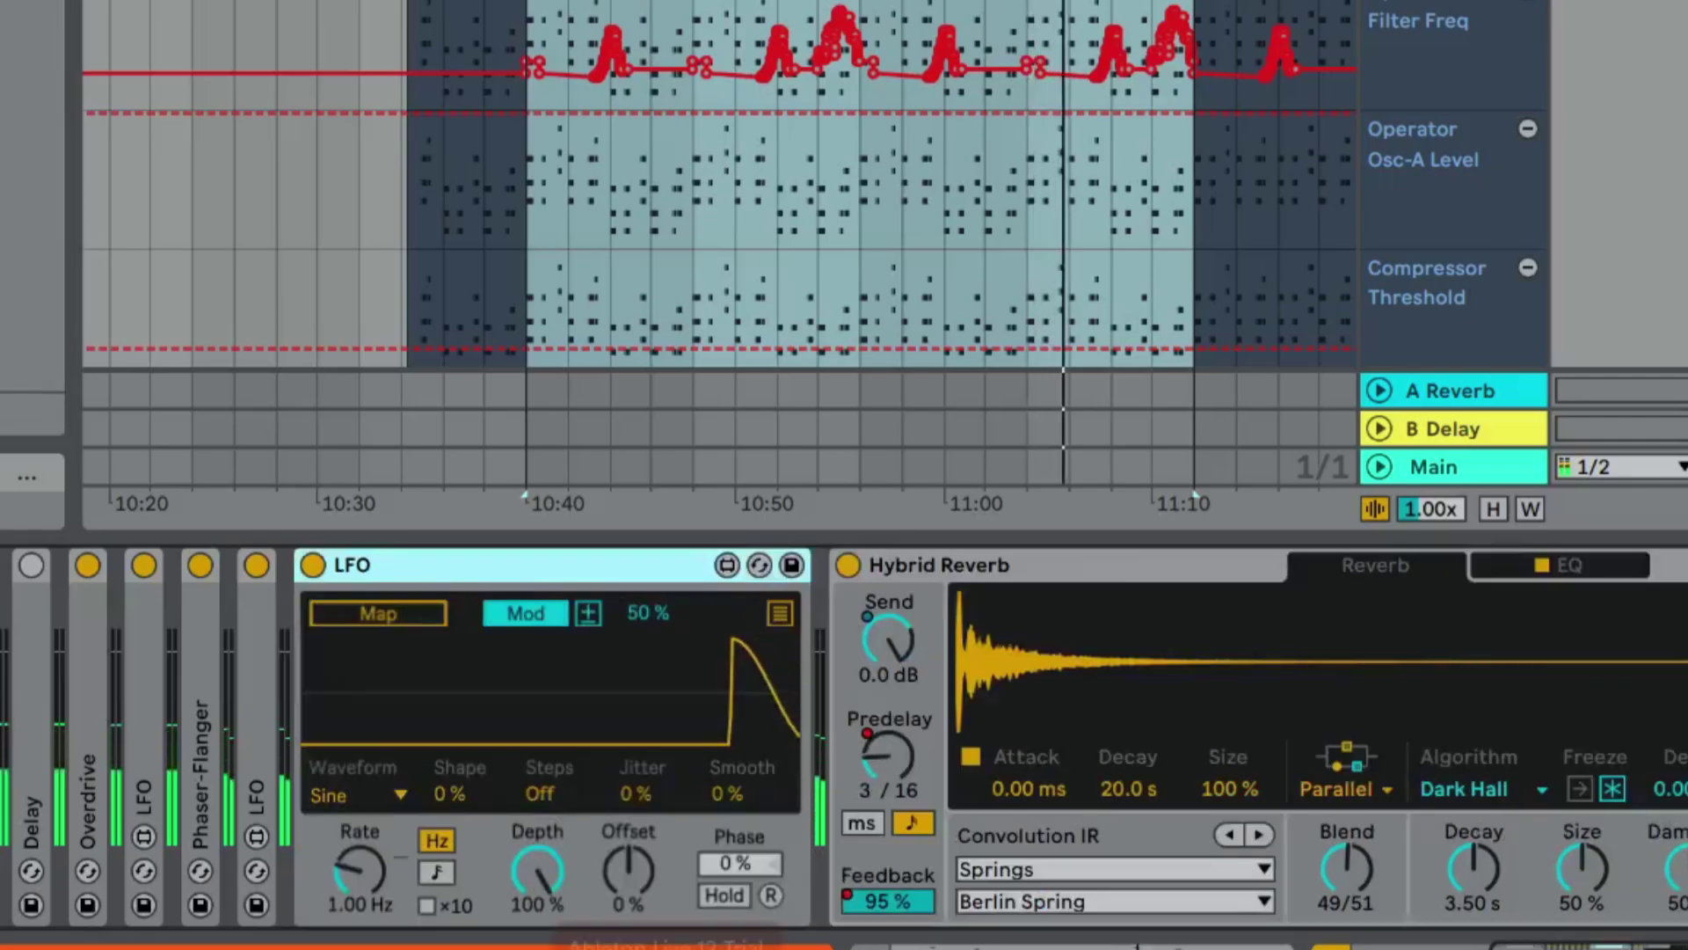
{"action": "left_click", "coordinate": [538, 613]}
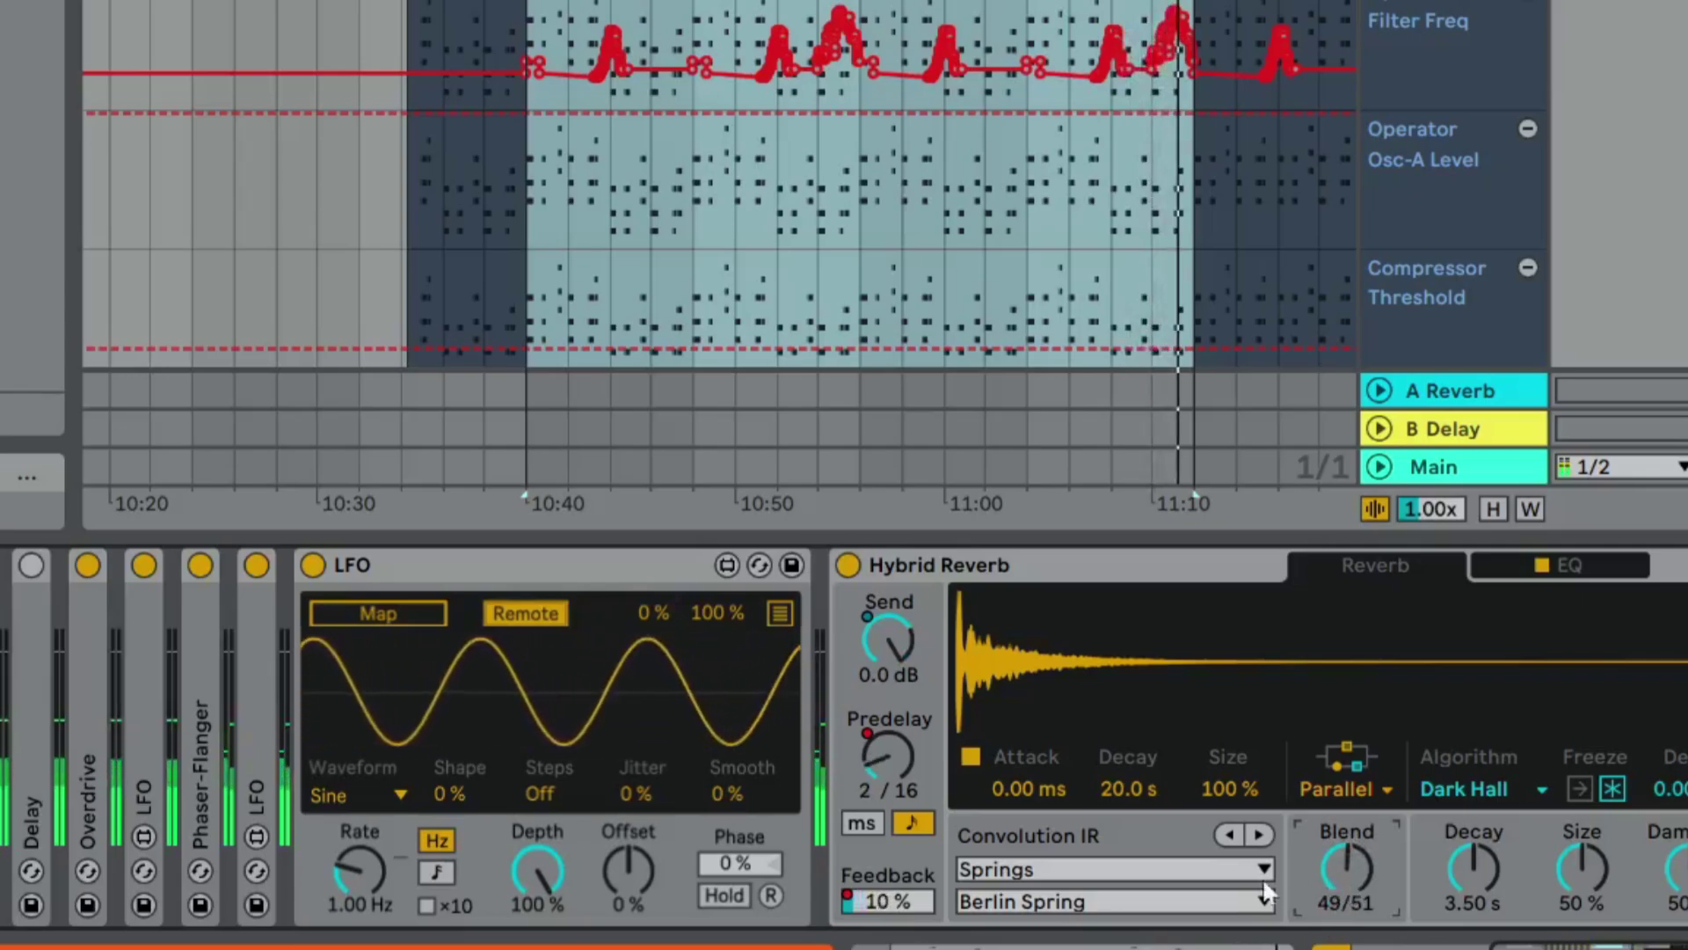
{"action": "left_click", "coordinate": [410, 614]}
{"action": "left_click", "coordinate": [1348, 870]}
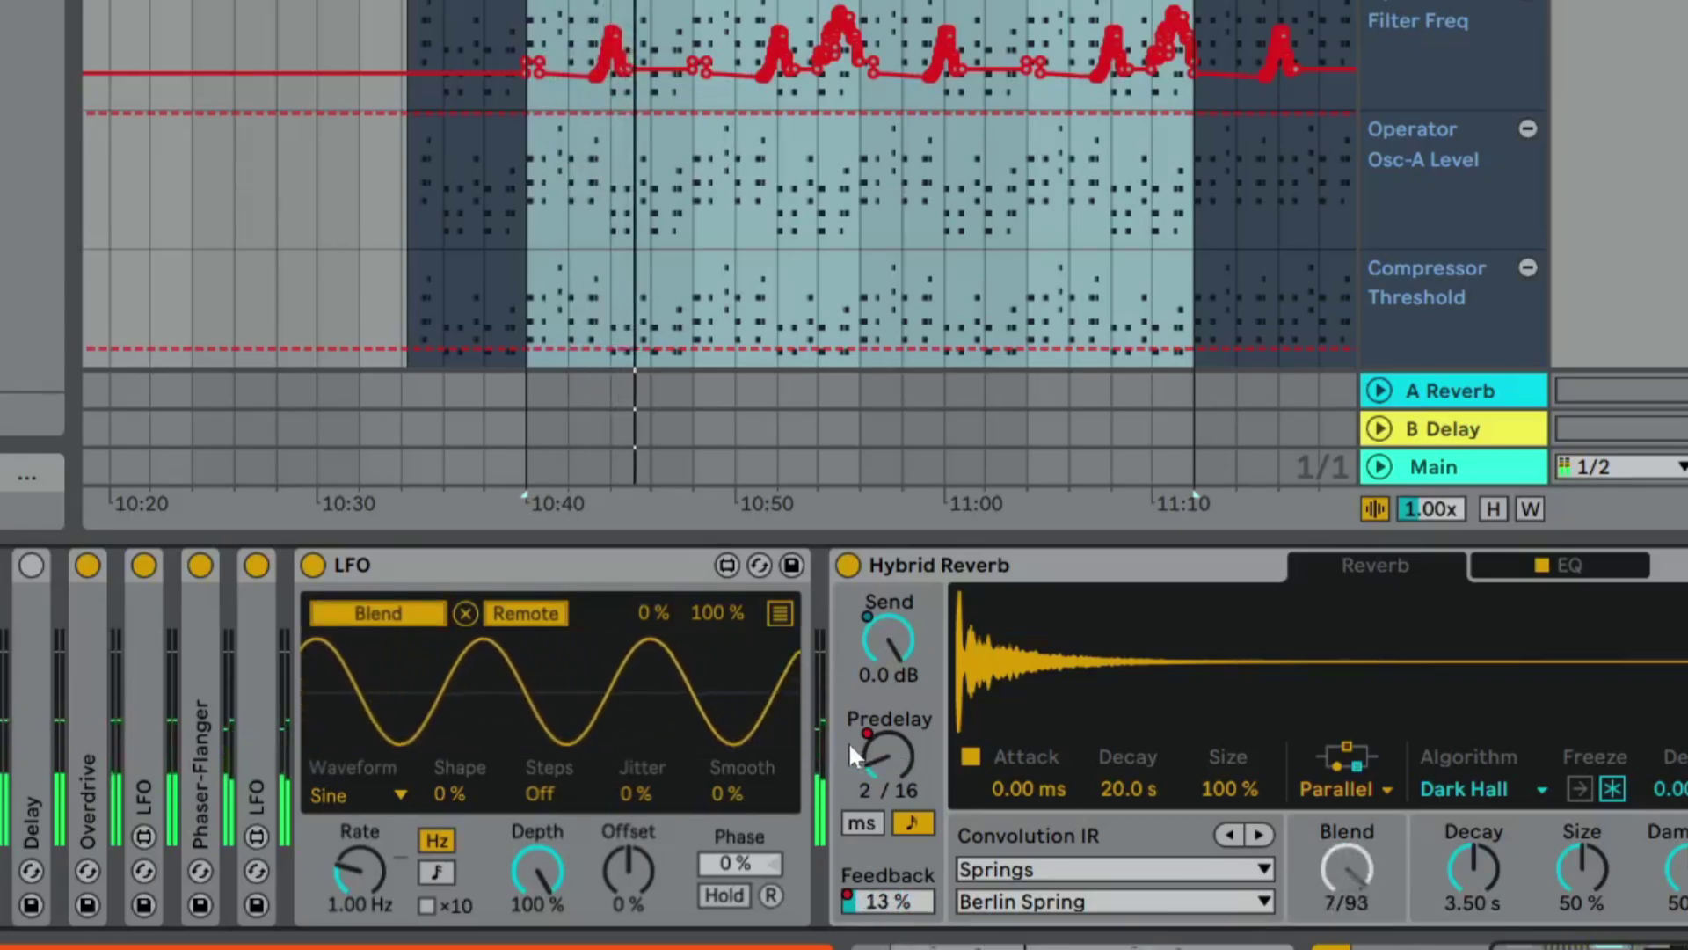
Sync the LFO modulating the reverb's Blend to the tempo at a 3/4 rate, and reduce its Depth to 74%.
{"action": "left_click", "coordinate": [436, 873]}
{"action": "left_click_drag", "start_coordinate": [378, 879], "coordinate": [379, 883]}
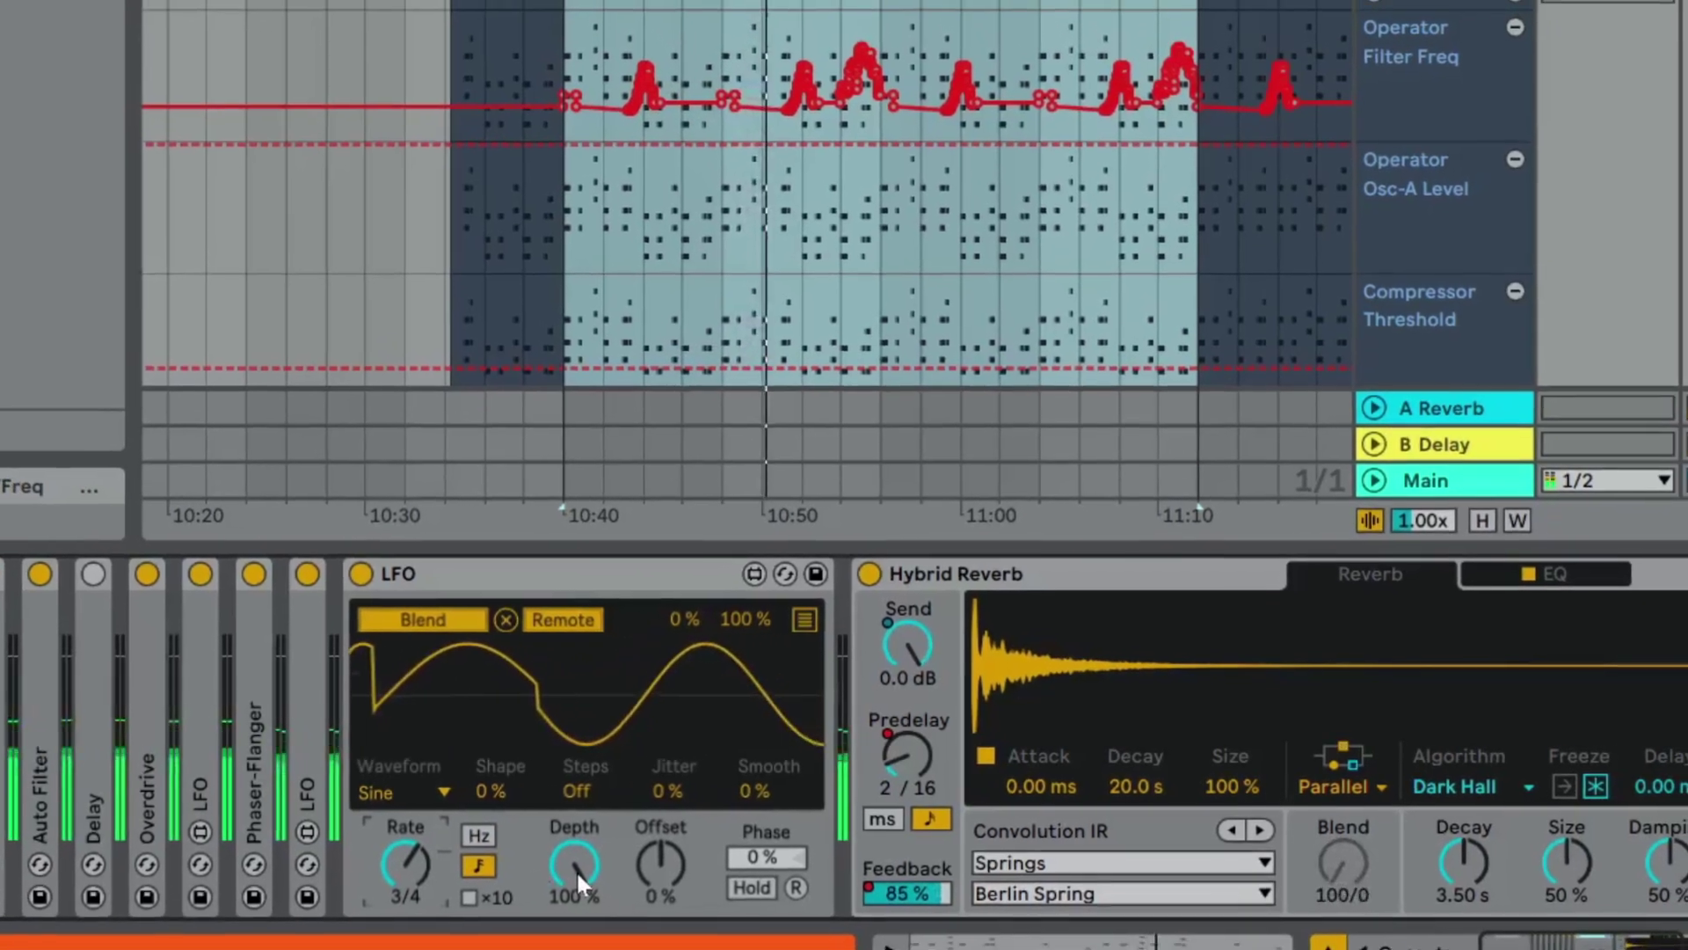
{"action": "left_click_drag", "start_coordinate": [537, 870], "coordinate": [537, 897]}
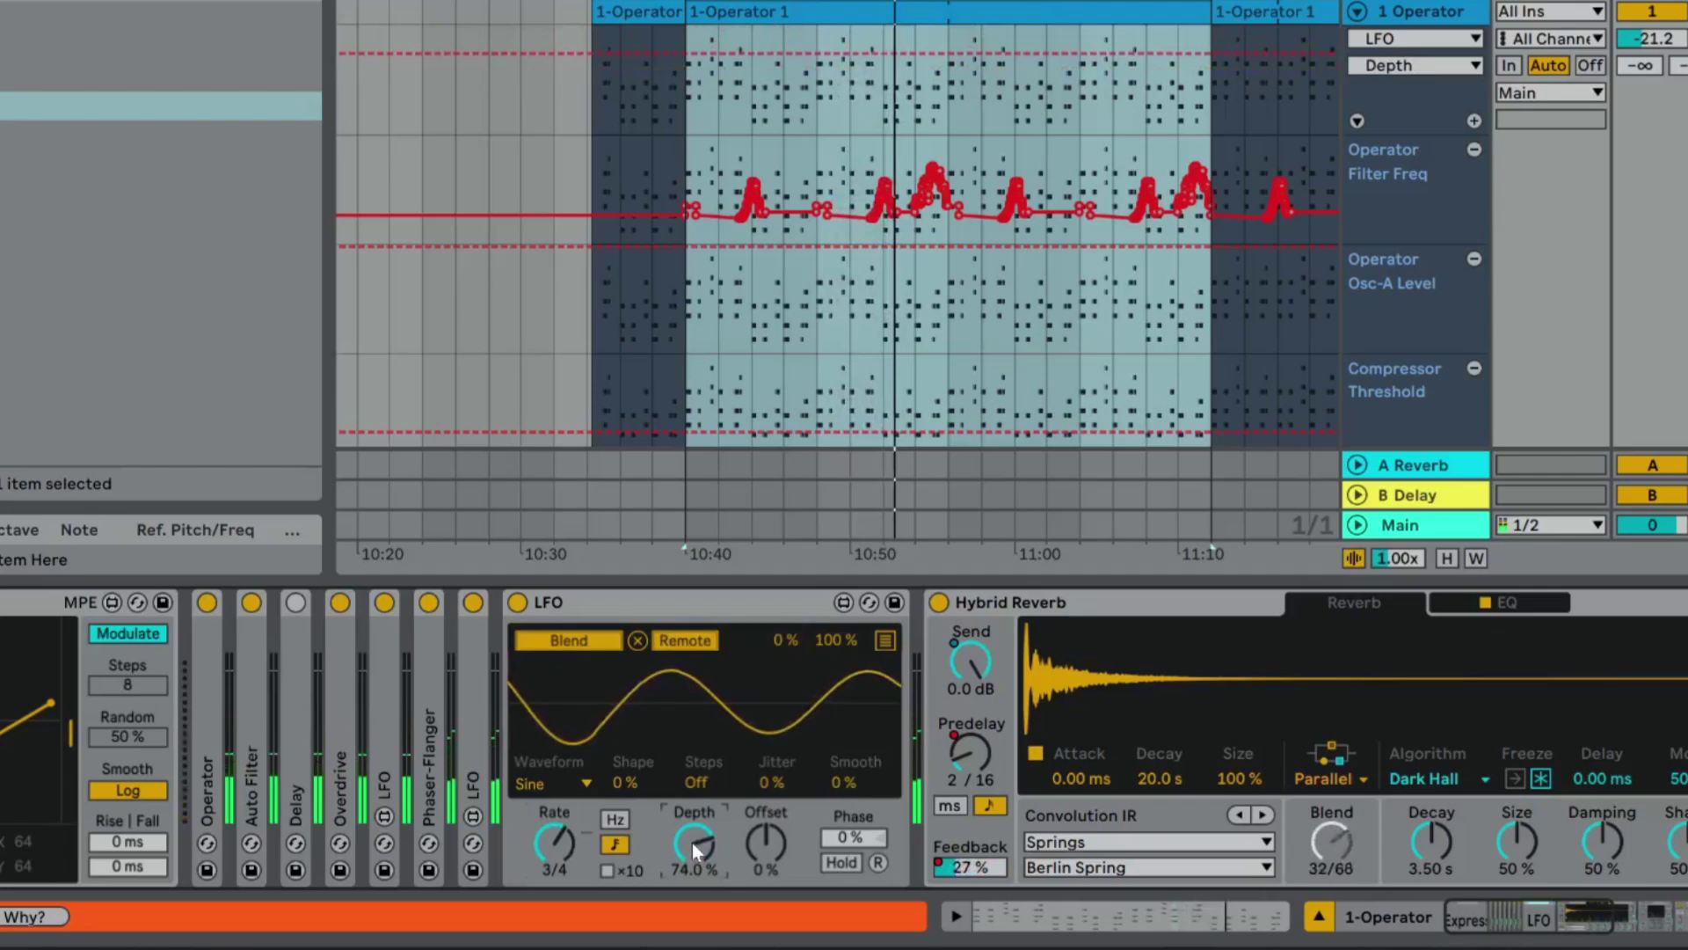
{"action": "left_click_drag", "start_coordinate": [620, 846], "coordinate": [620, 850]}
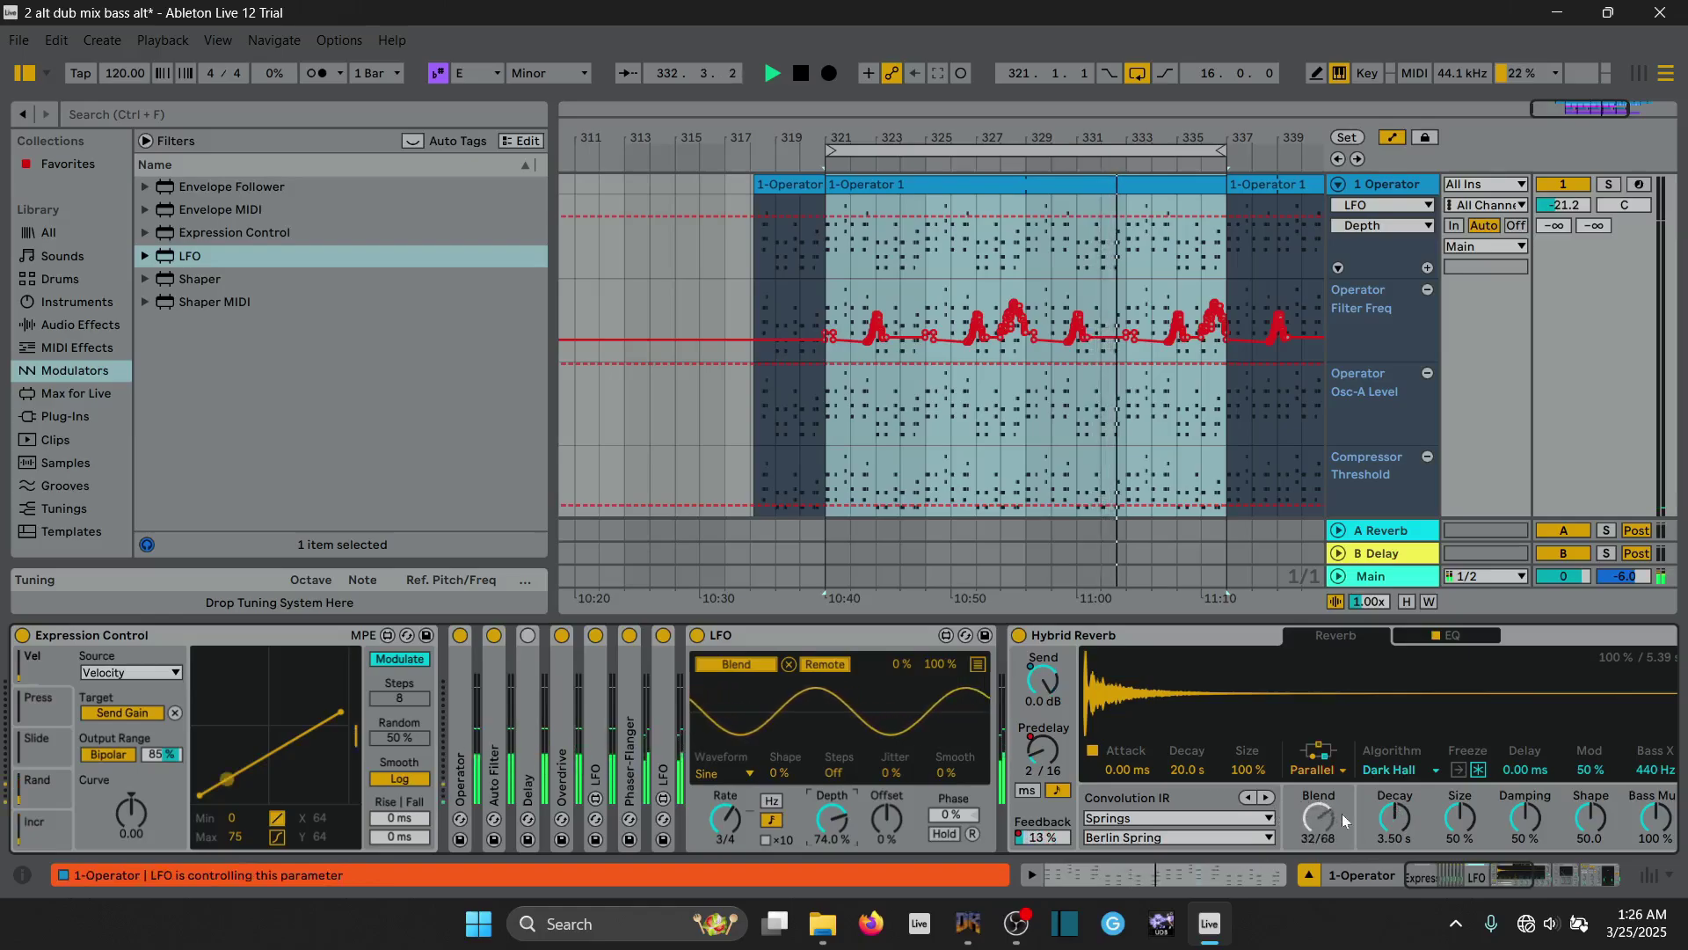
Compare the chord sound with the Hybrid Reverb bypassed and active, leaving the reverb switched on.
{"action": "left_click_drag", "start_coordinate": [1447, 875], "coordinate": [1490, 876]}
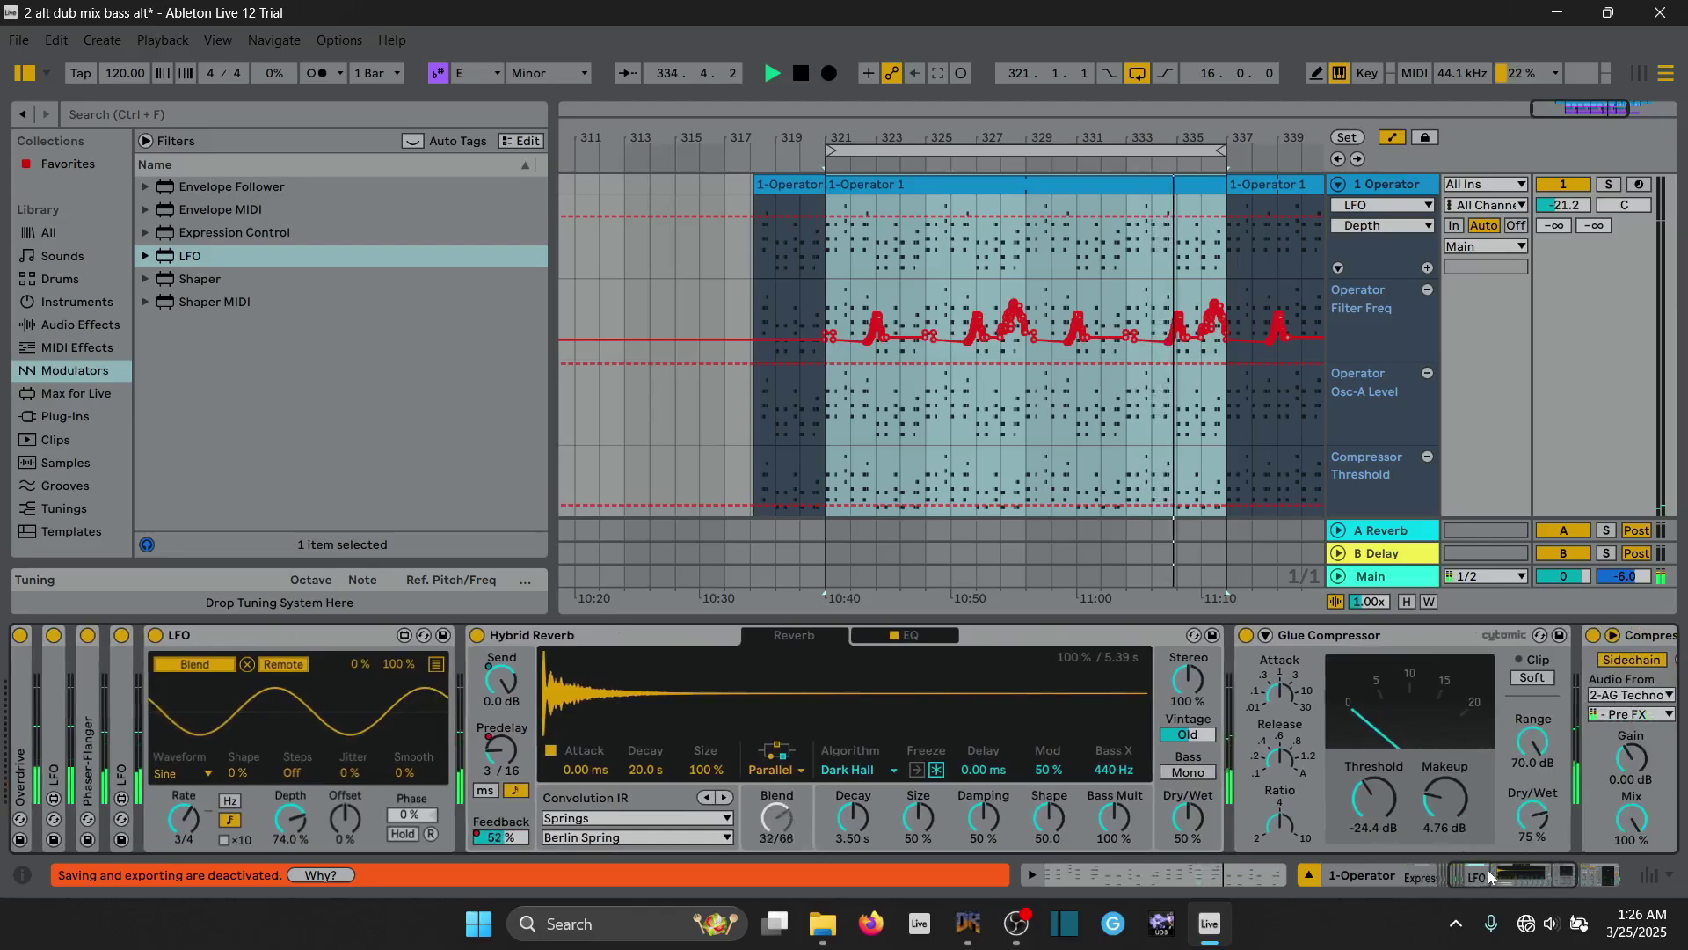
{"action": "left_click", "coordinate": [477, 634]}
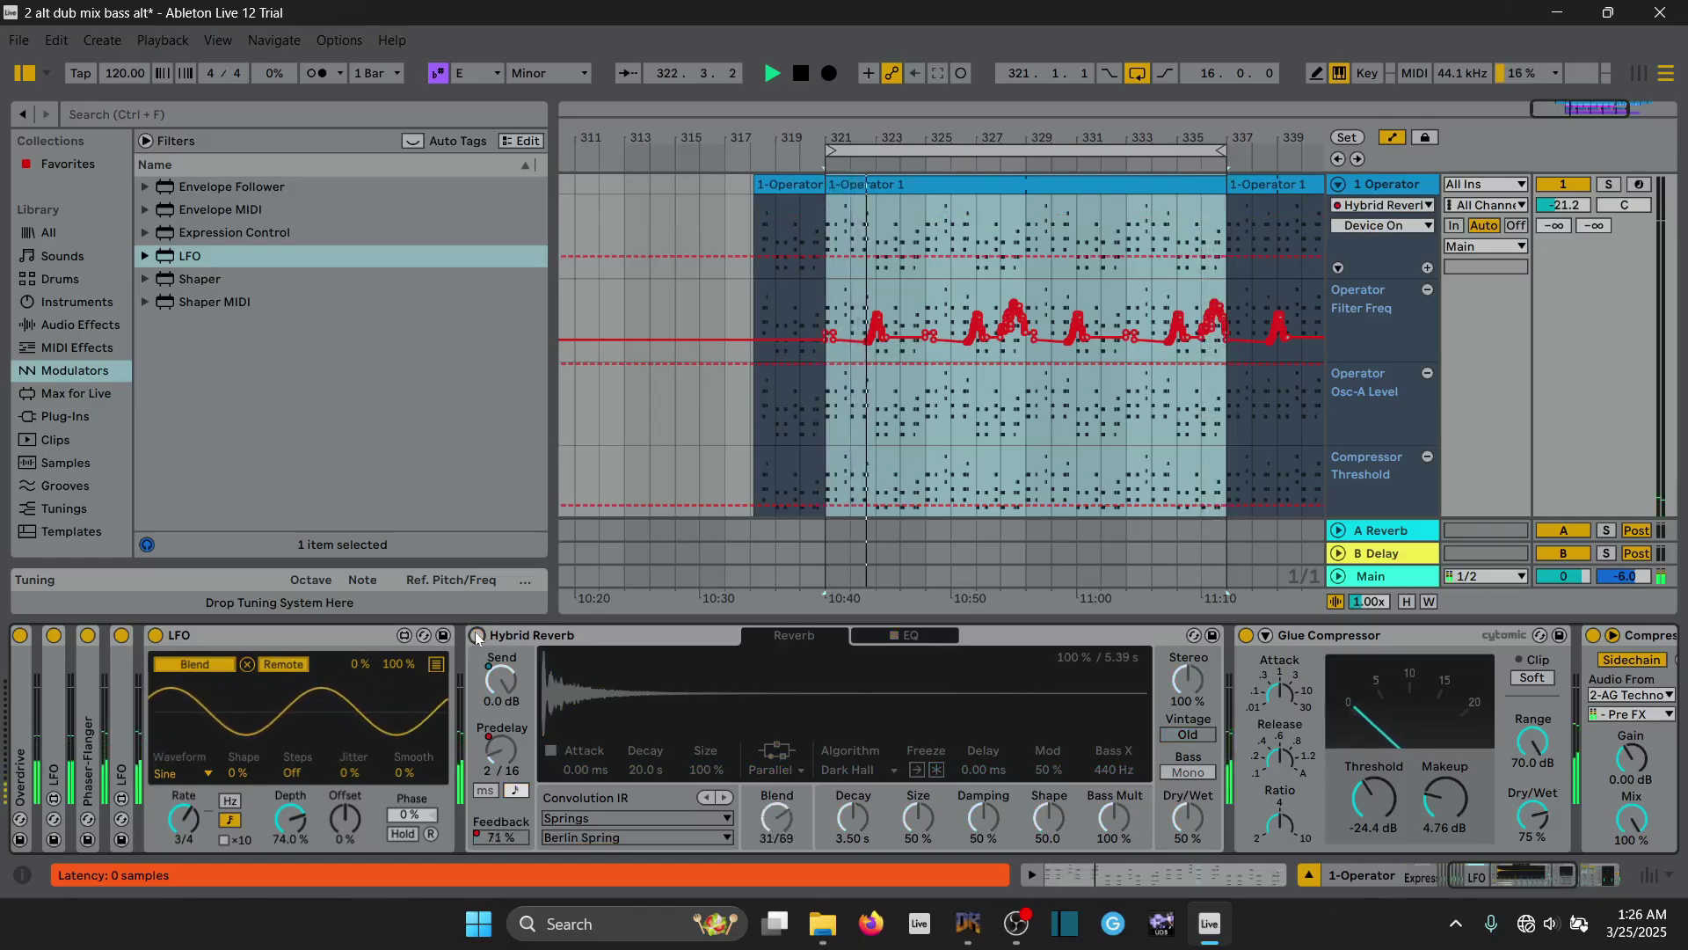
{"action": "left_click", "coordinate": [477, 635]}
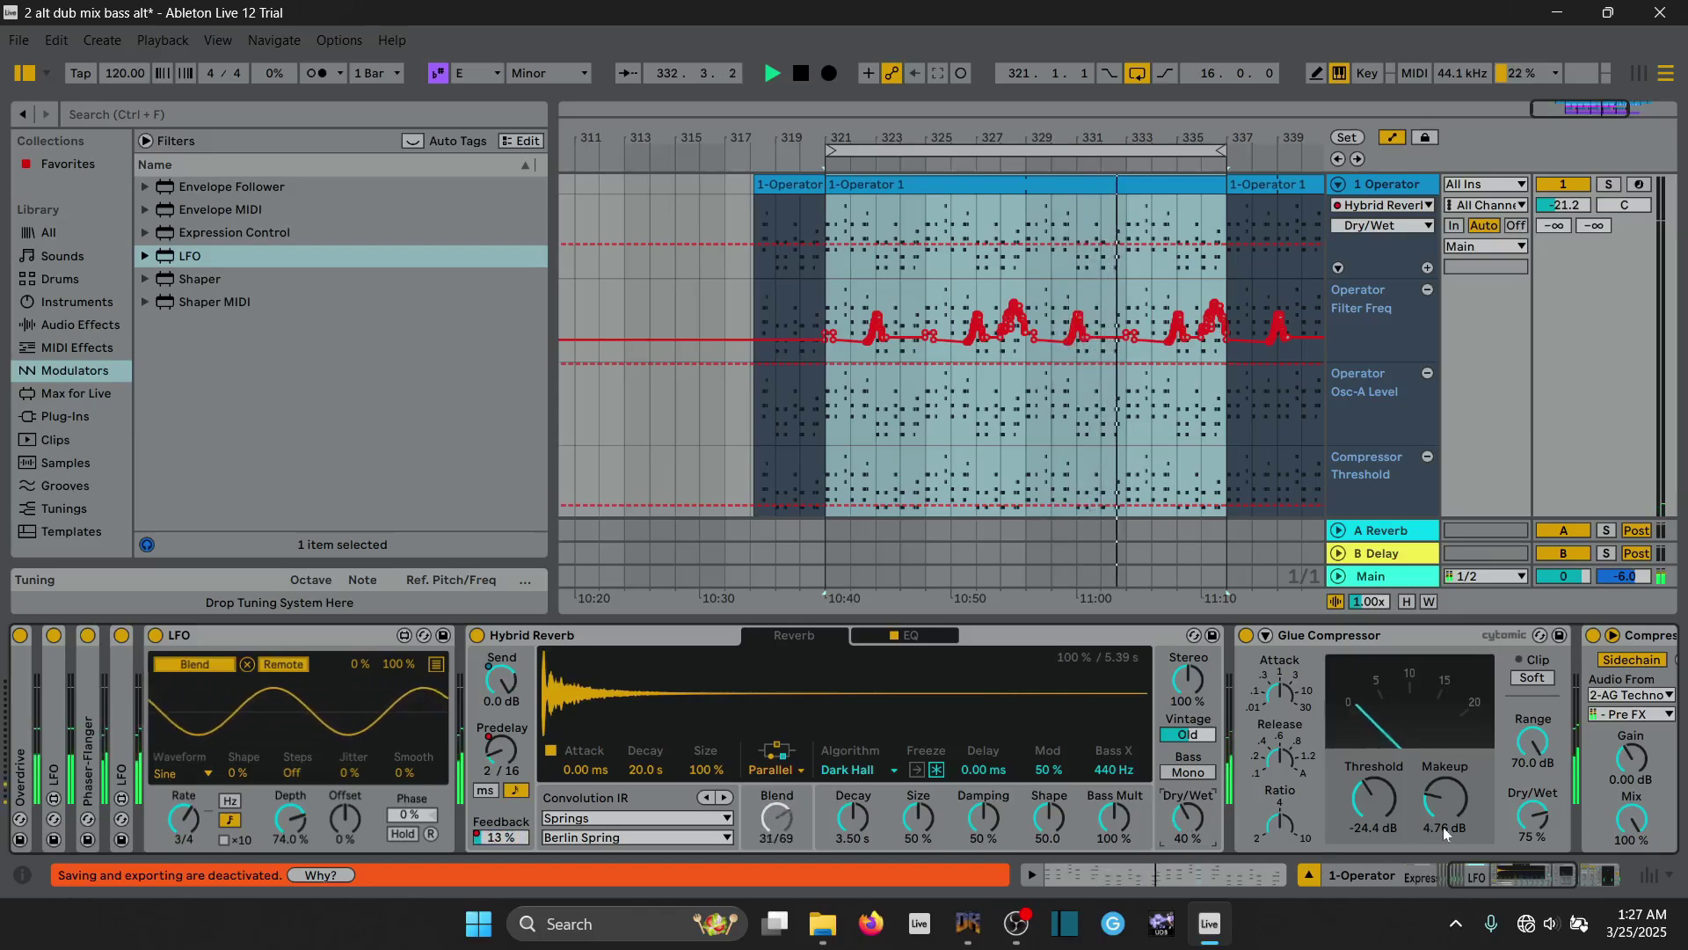
{"action": "left_click_drag", "start_coordinate": [1519, 886], "coordinate": [1461, 879]}
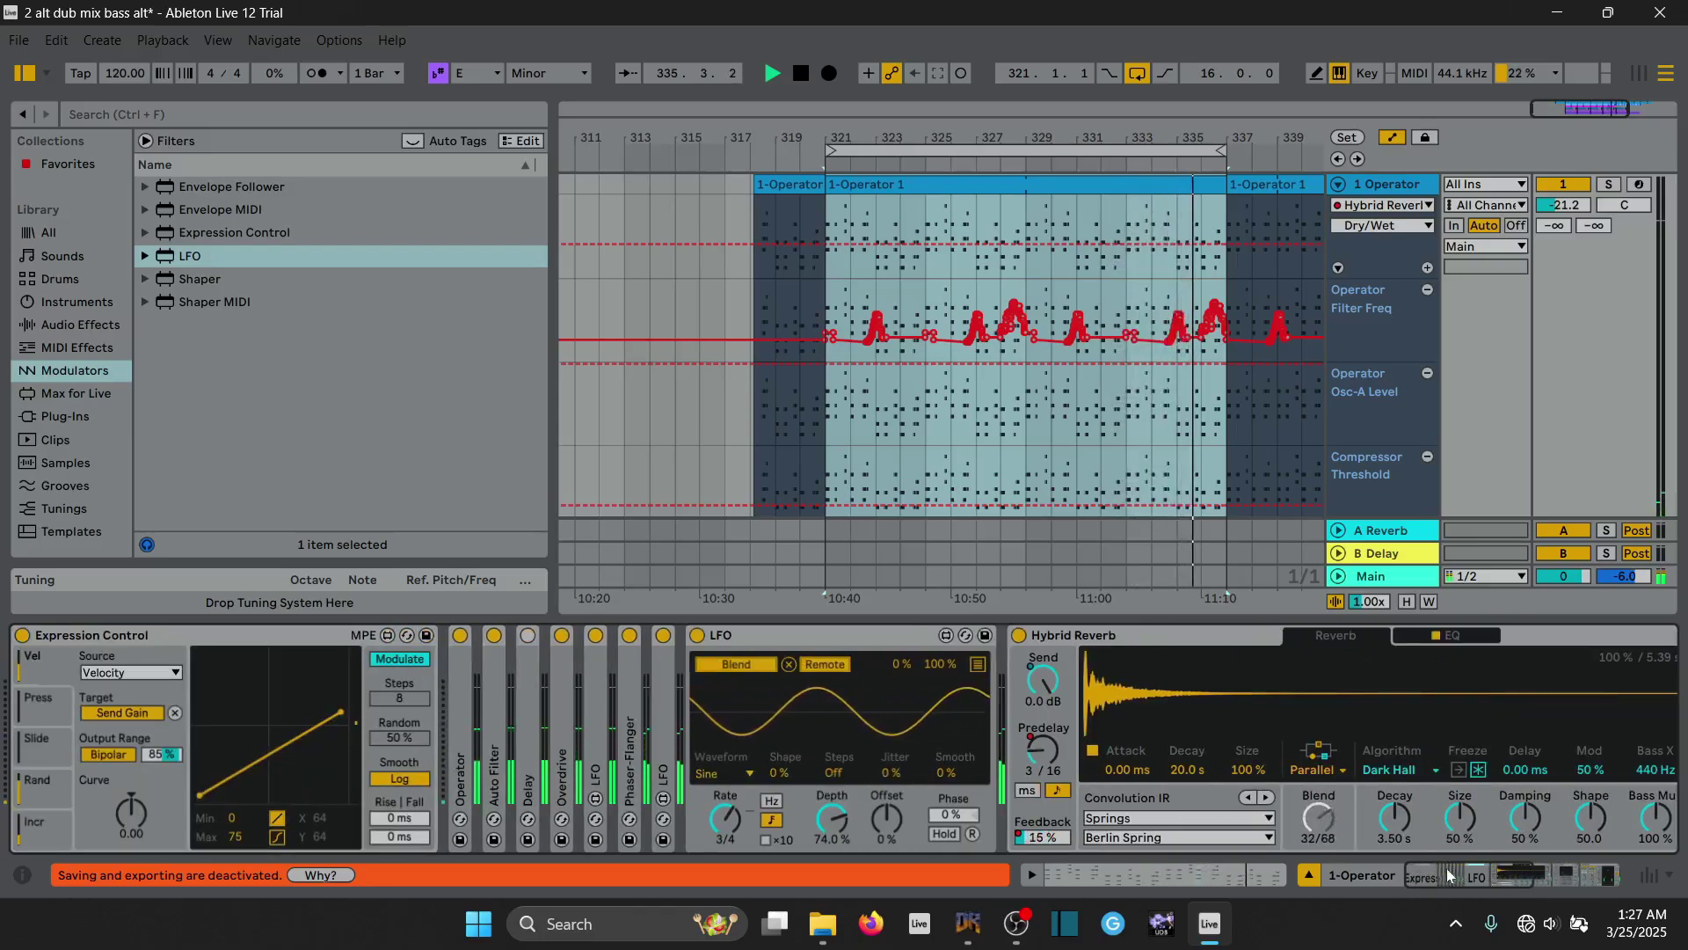
{"action": "left_click_drag", "start_coordinate": [1461, 879], "coordinate": [1371, 866]}
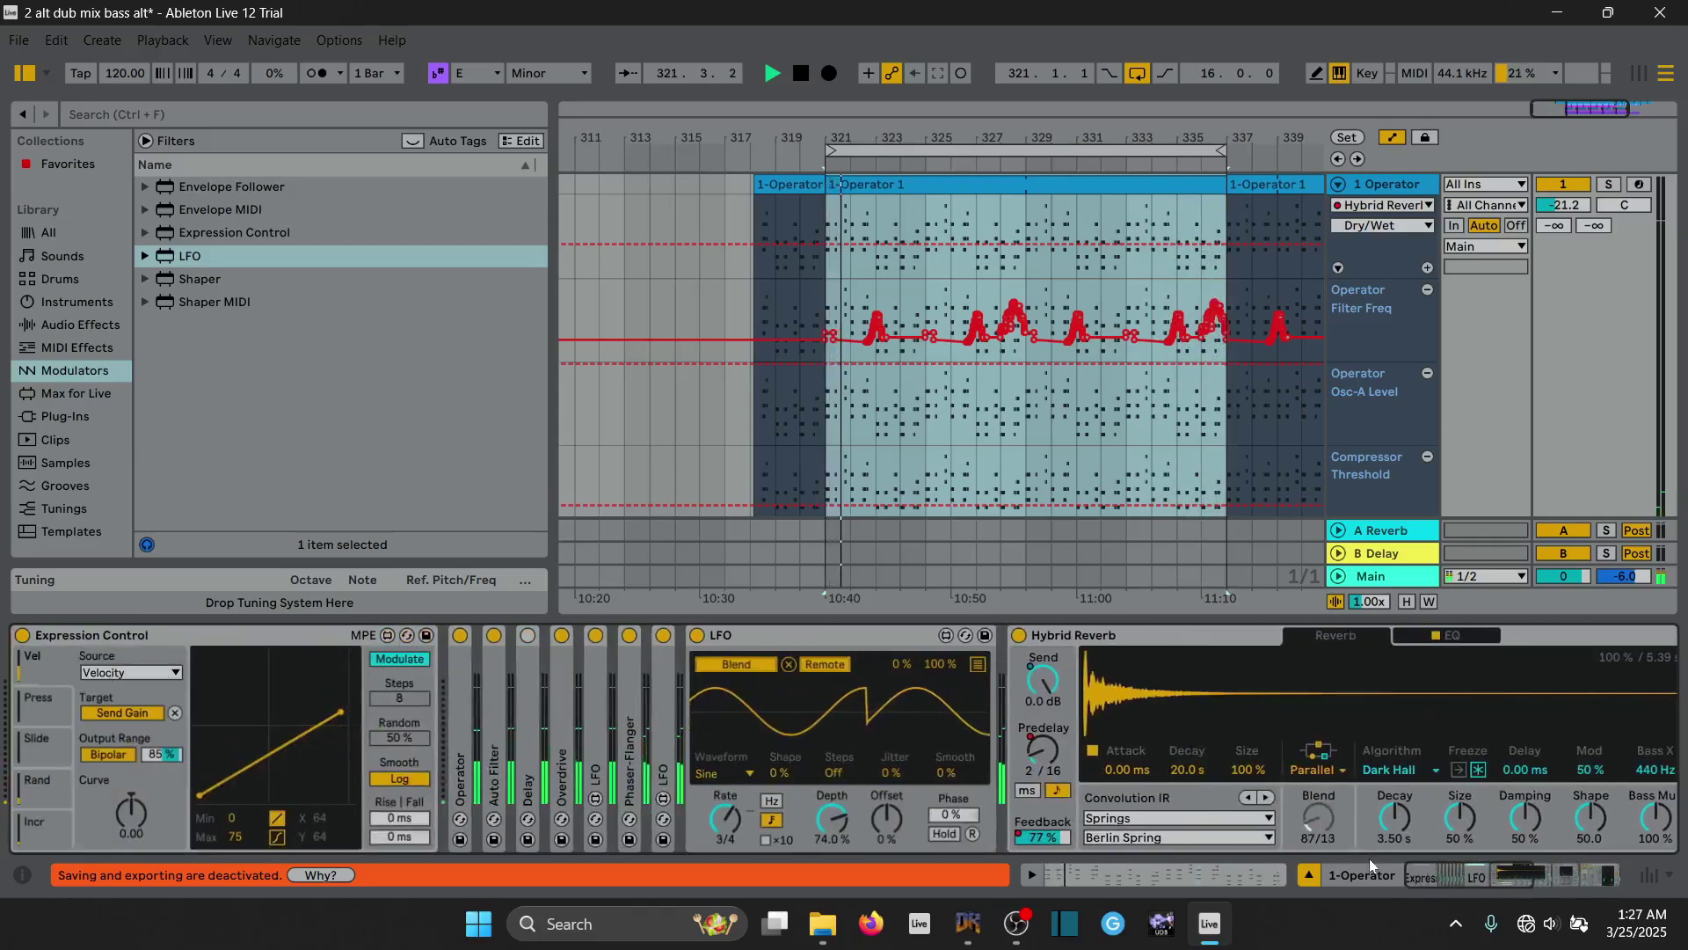